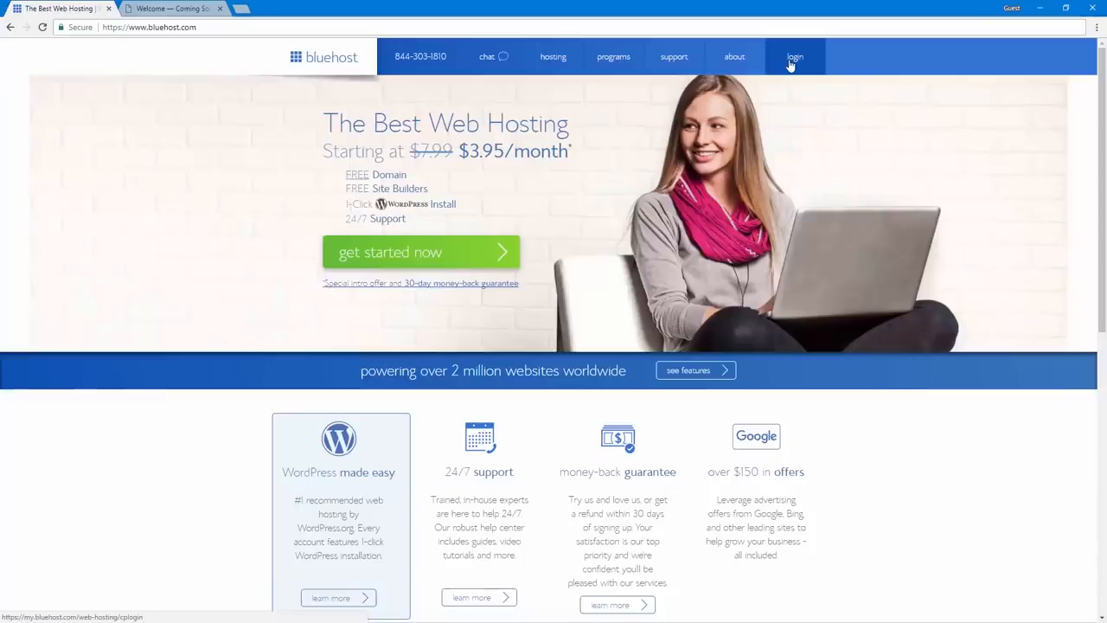
Go to the Bluehost account portal and log in to WordPress for the Welcome site listed in My Sites.
click(789, 62)
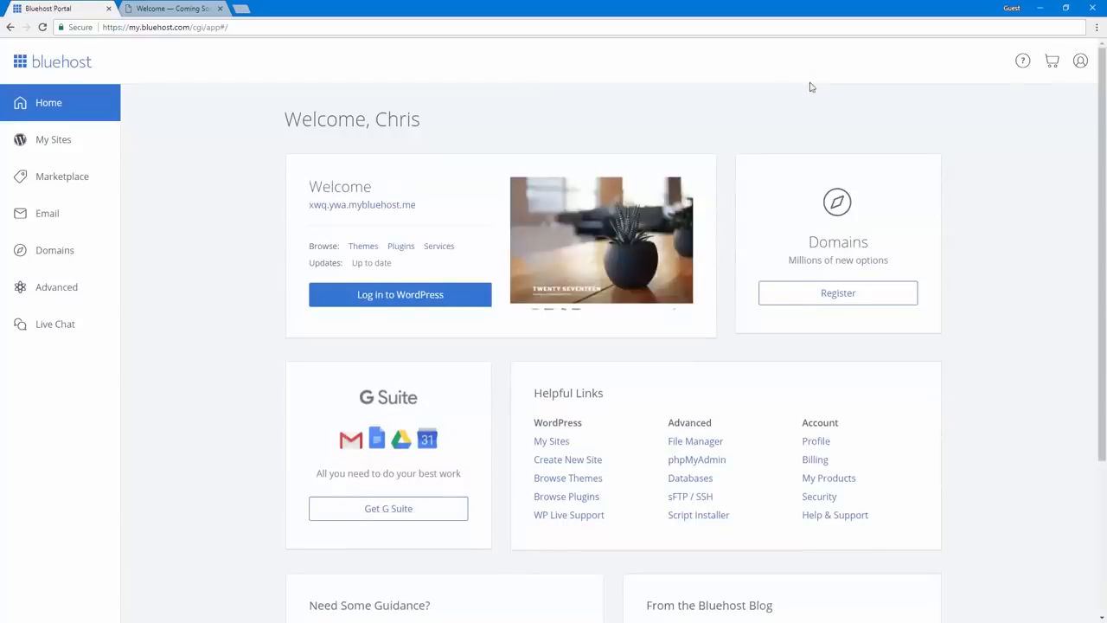
click(56, 146)
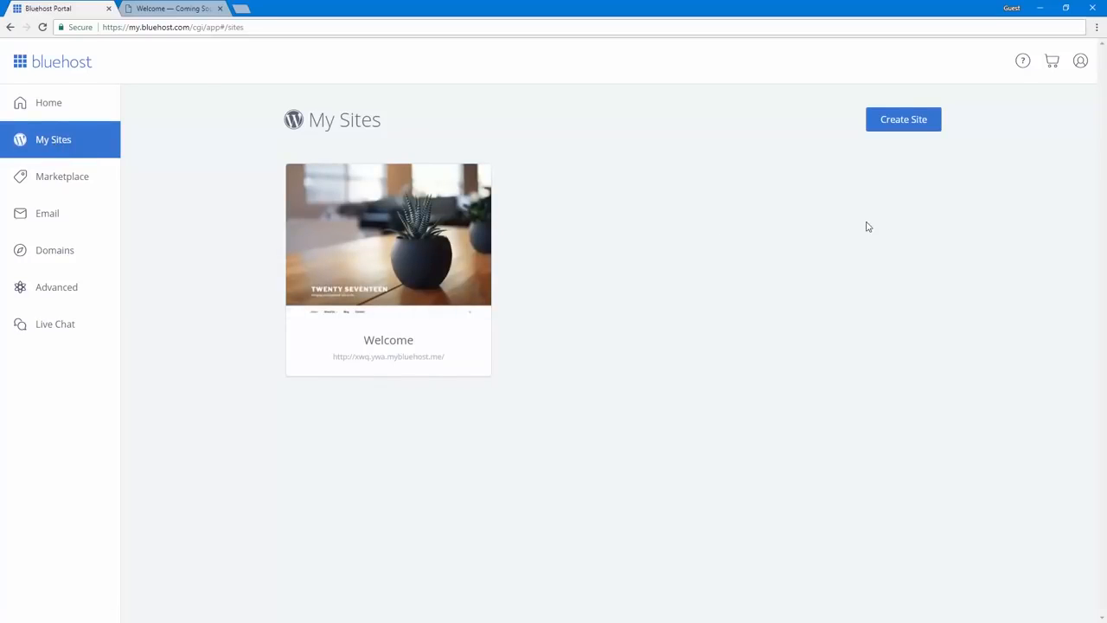
mouse_move(489, 275)
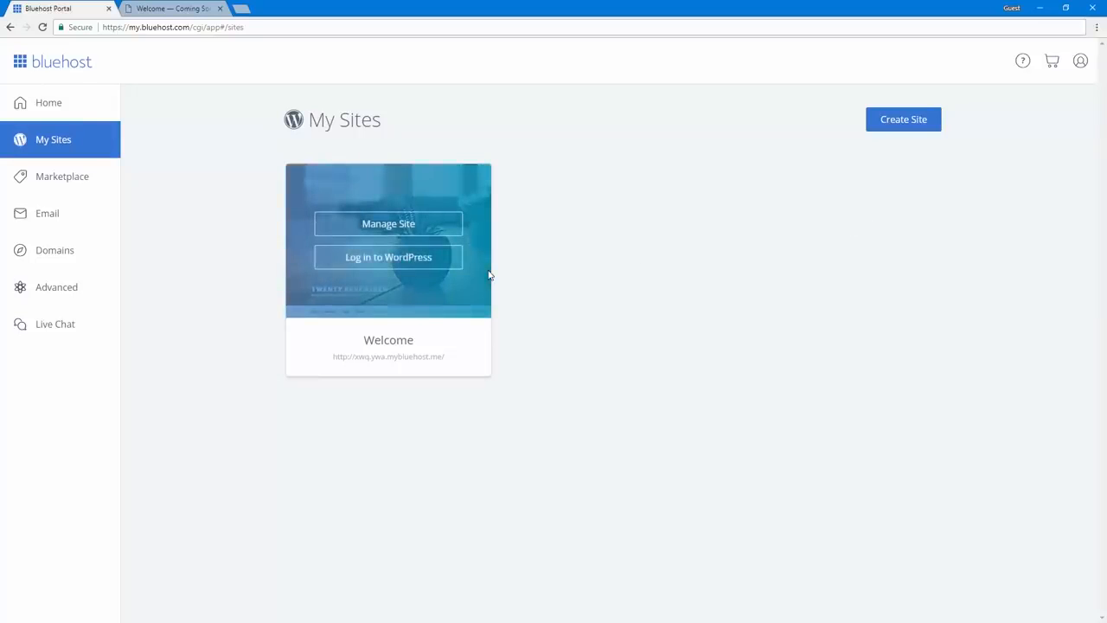
click(341, 261)
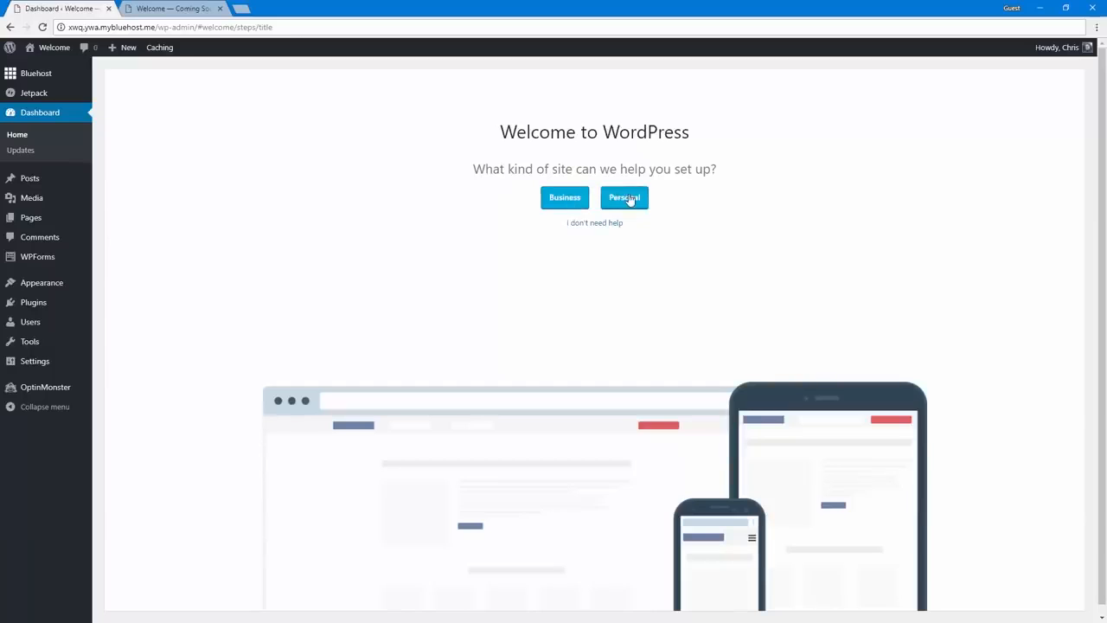
Start setup for a personal site with the title "Miles Photography" and the description "Capture it all.".
click(626, 198)
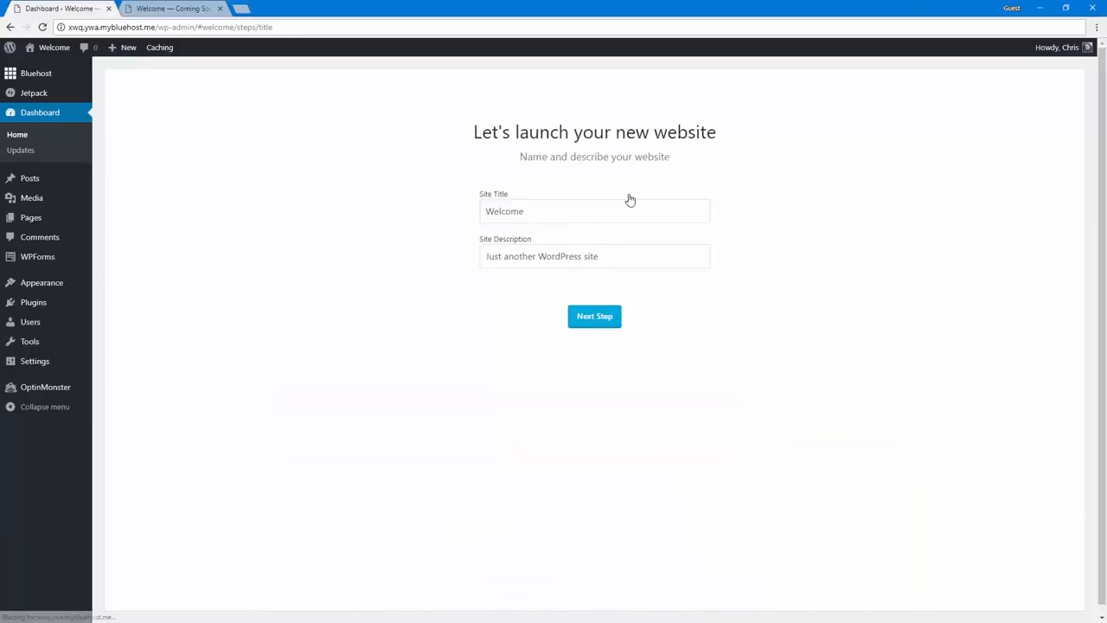
double_click(491, 215)
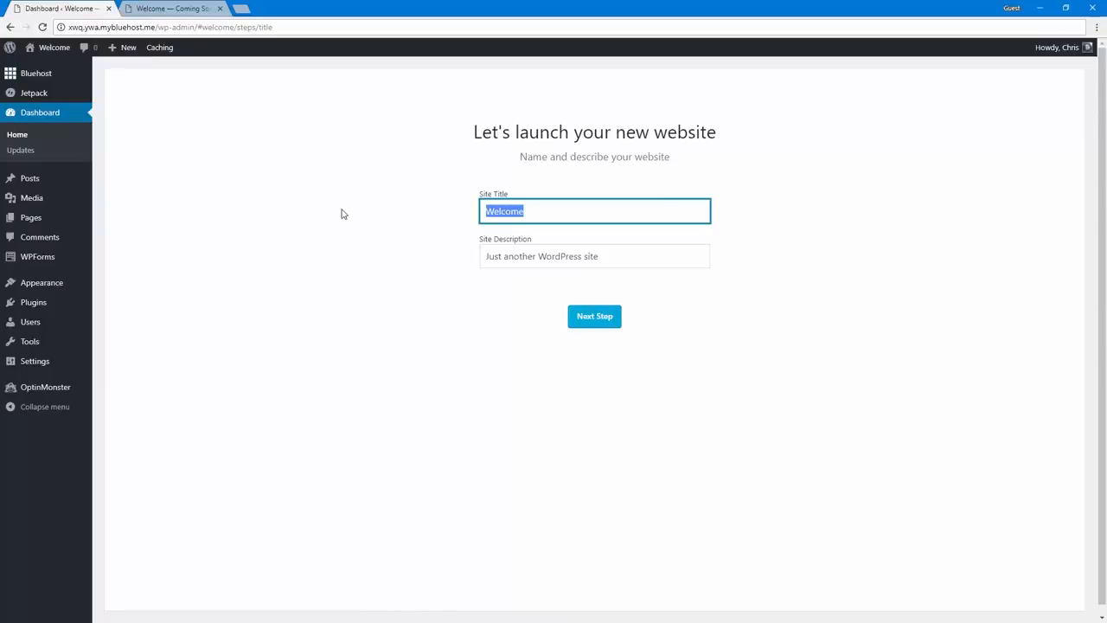
text(Miles Photography)
key(Tab)
key(BackSpace)
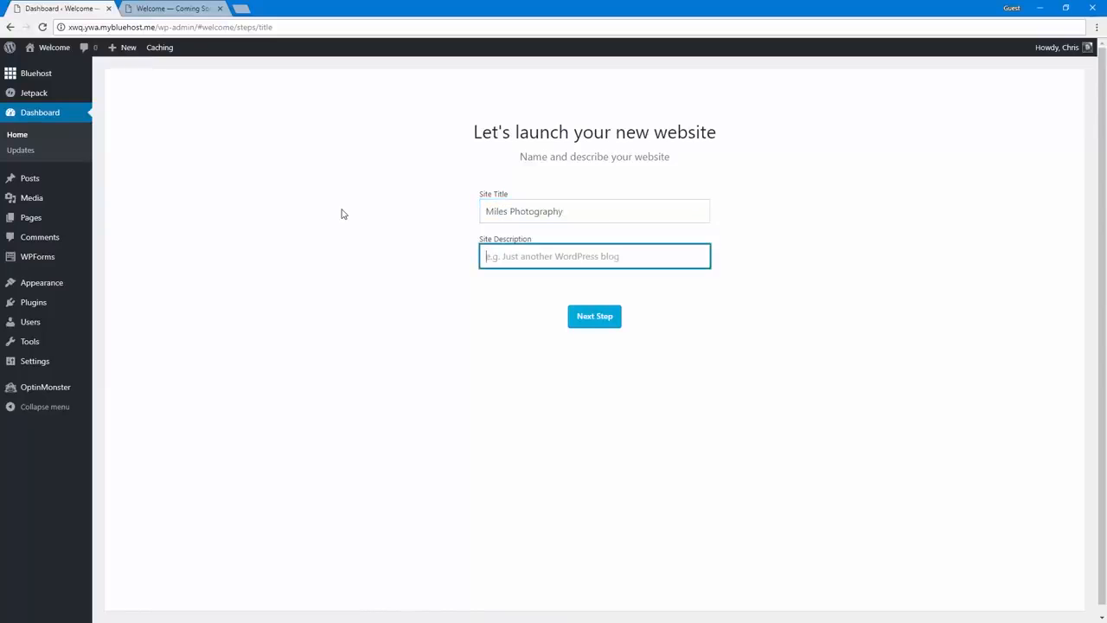
text(Capture it all.)
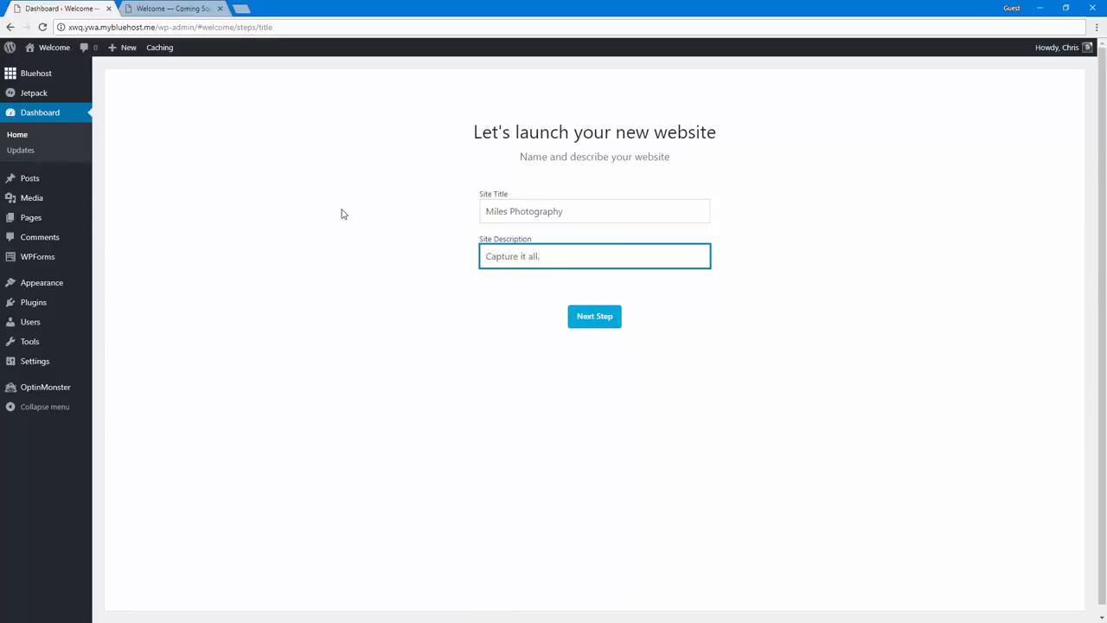
click(344, 213)
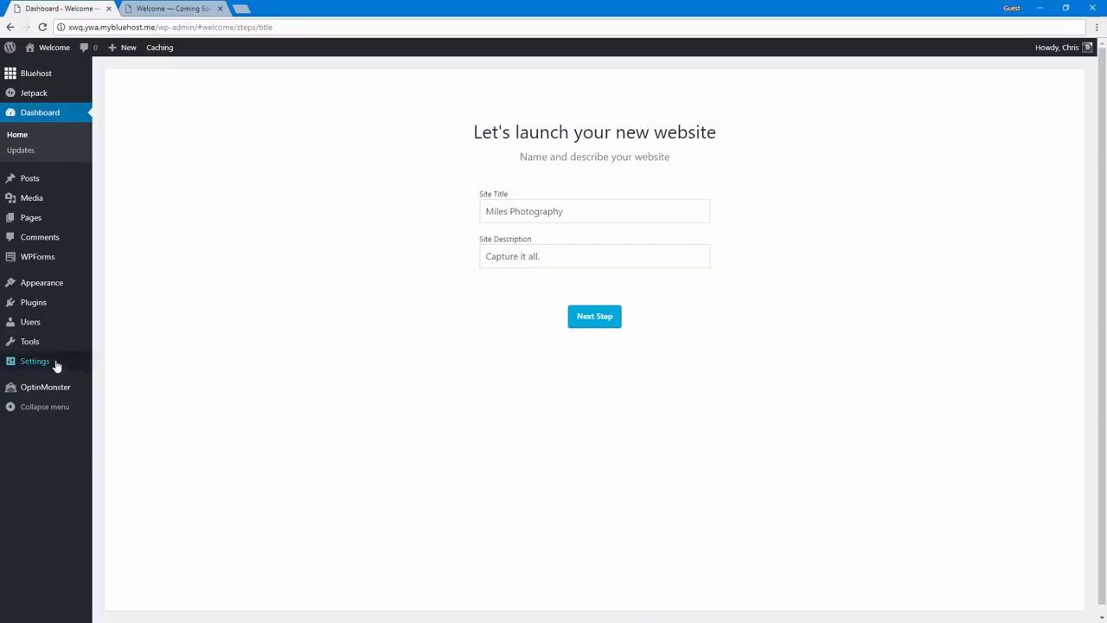
mouse_move(54, 366)
click(579, 316)
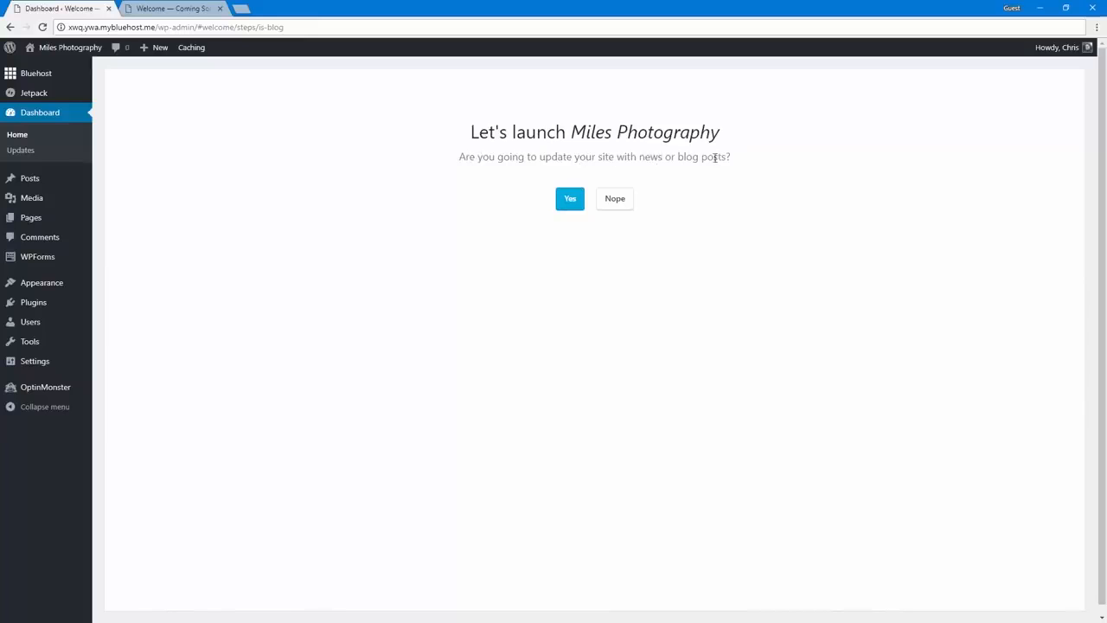
Answer the site setup questions with blog updates enabled, a static welcome page as homepage, and a starter Contact Us page.
click(568, 199)
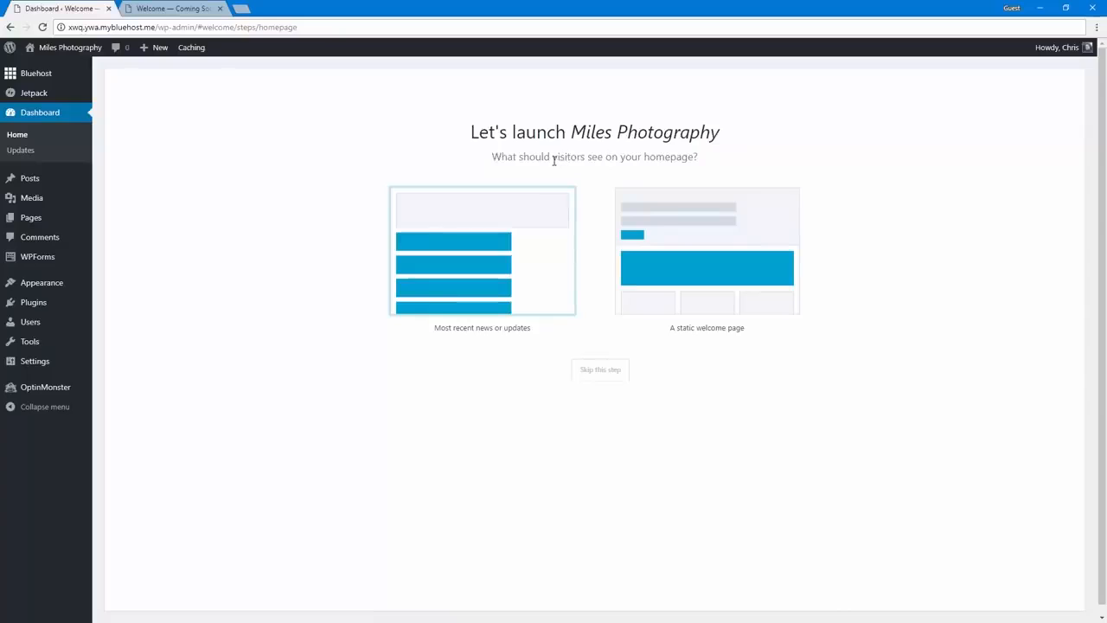
click(746, 305)
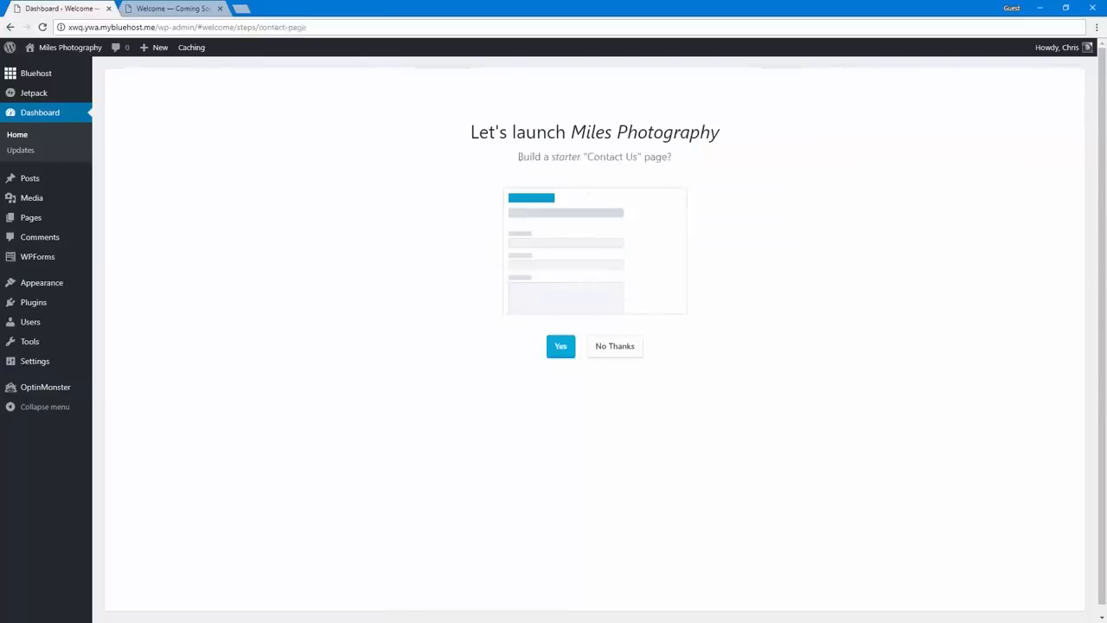
click(562, 348)
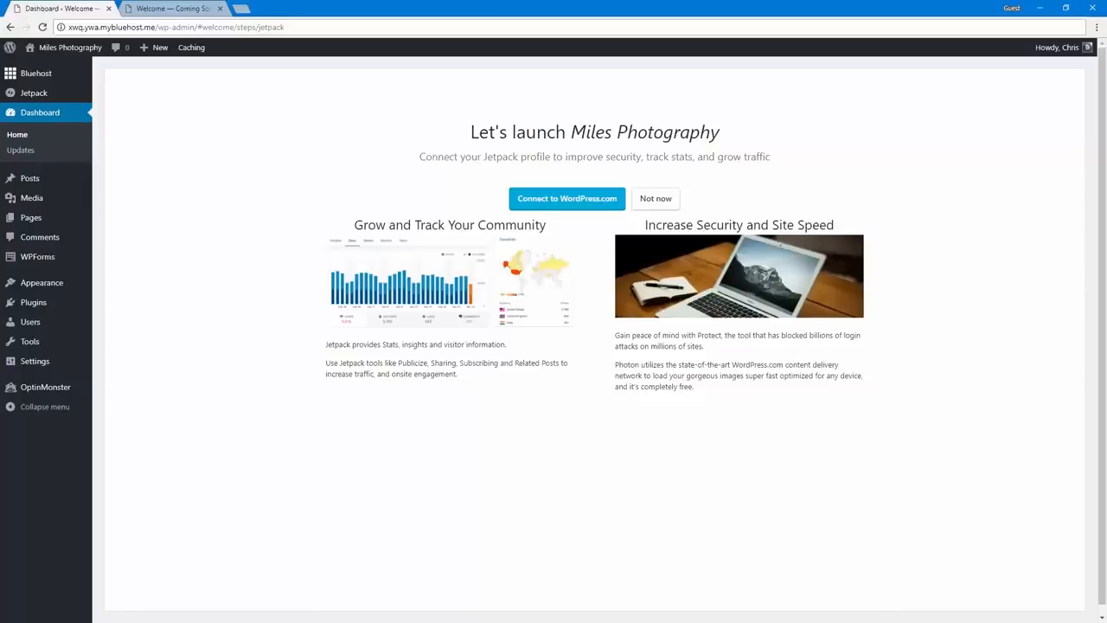
Connect the site's Jetpack profile to WordPress.com and approve the connection.
click(554, 200)
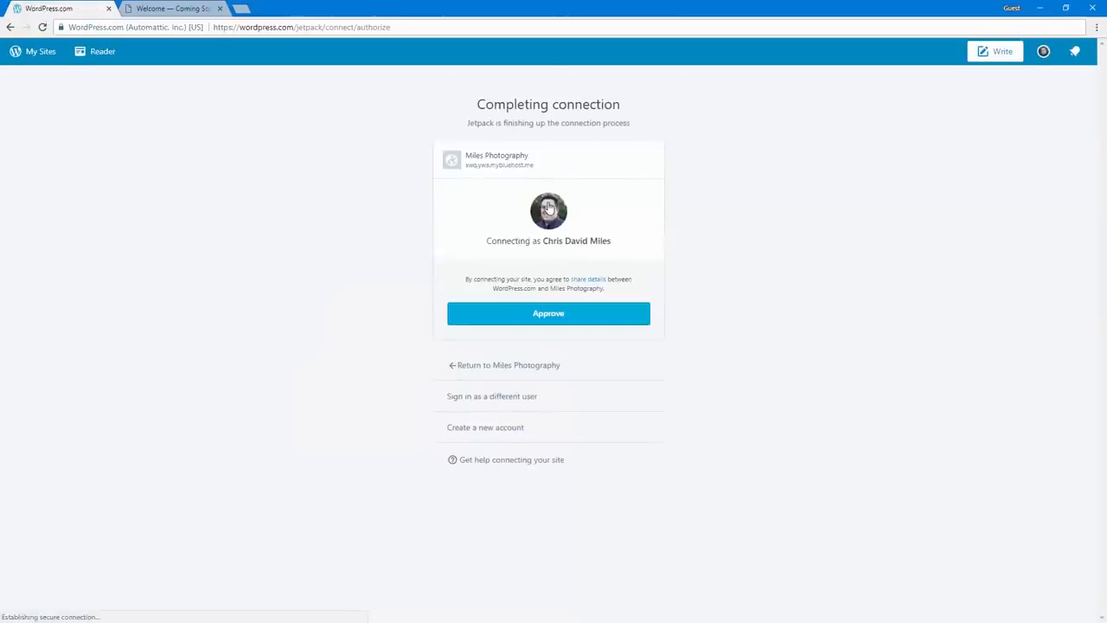
click(541, 319)
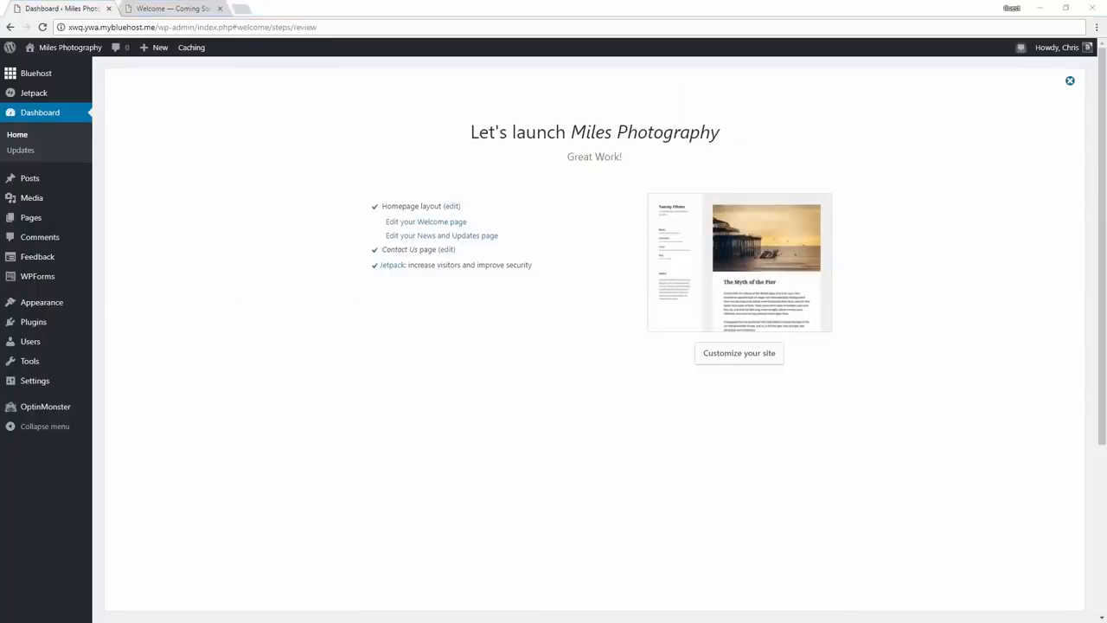
Open the Bluehost home page in the WordPress admin and read the "Launch your site" notice.
mouse_move(53, 181)
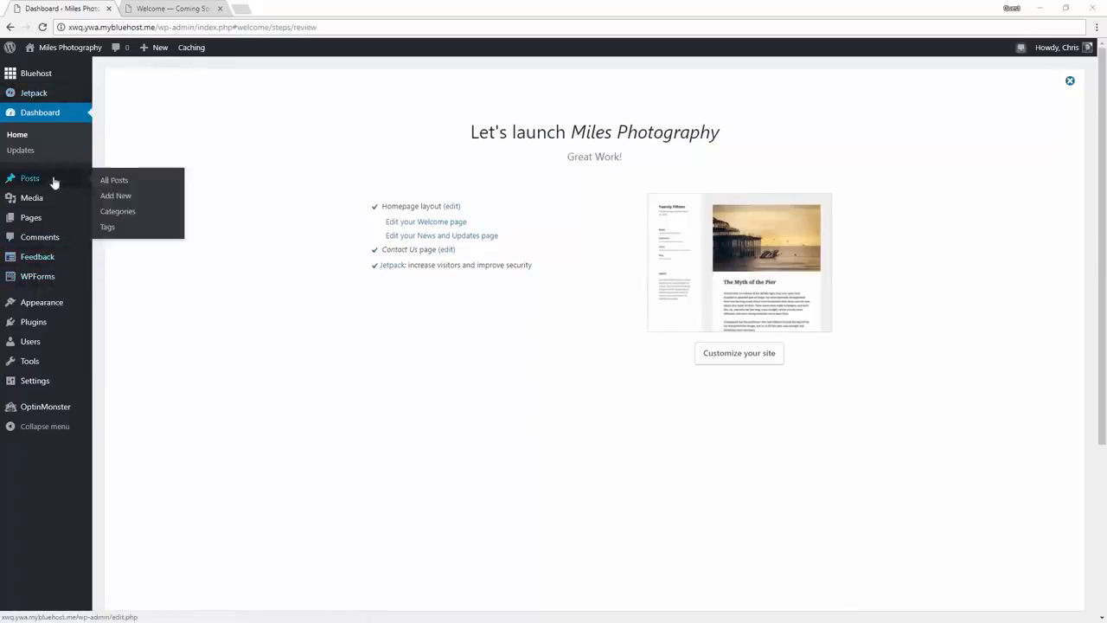
click(61, 79)
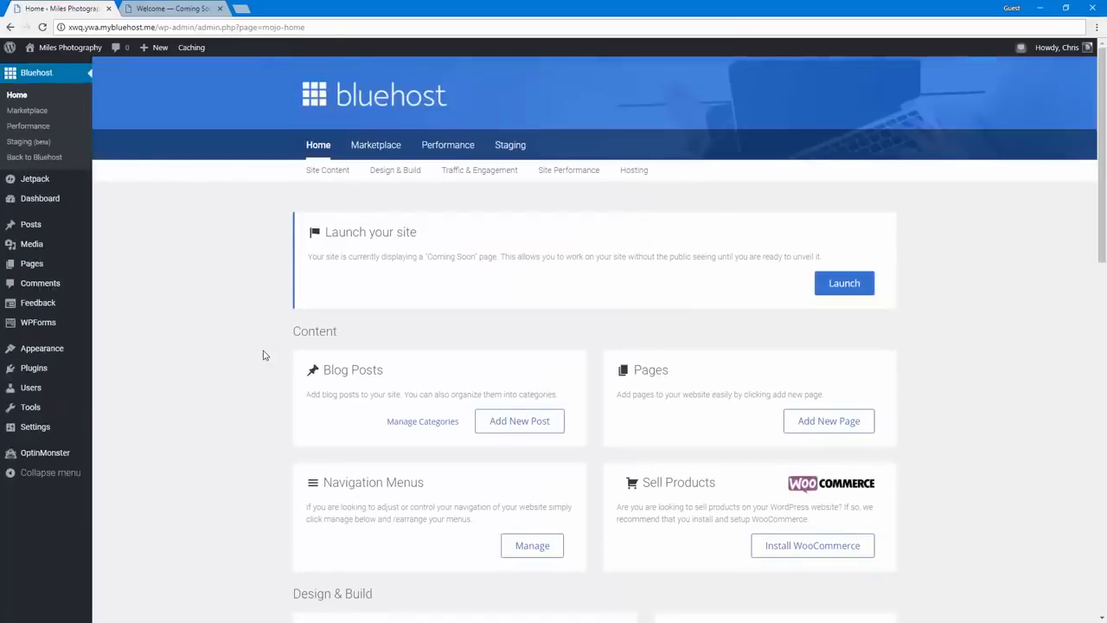
scroll(264, 355, down, 10)
scroll(265, 355, up, 10)
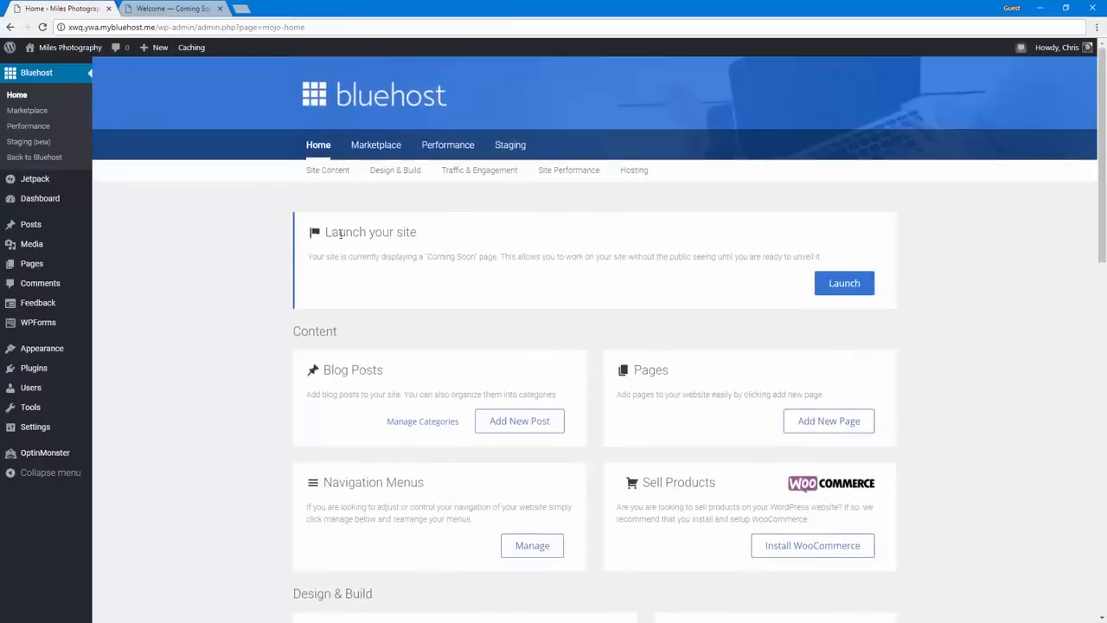
drag(330, 232, 793, 257)
click(822, 256)
View the site's Coming Soon page, open the site again for comparison, and reload it as the logged-in admin.
click(165, 8)
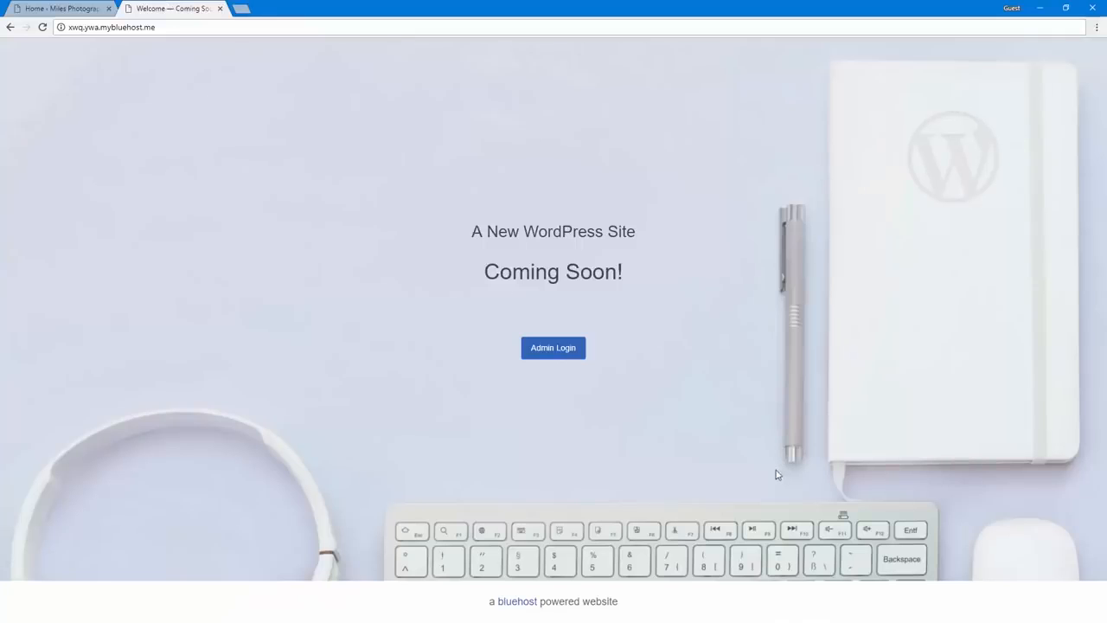
click(76, 8)
middle_click(74, 48)
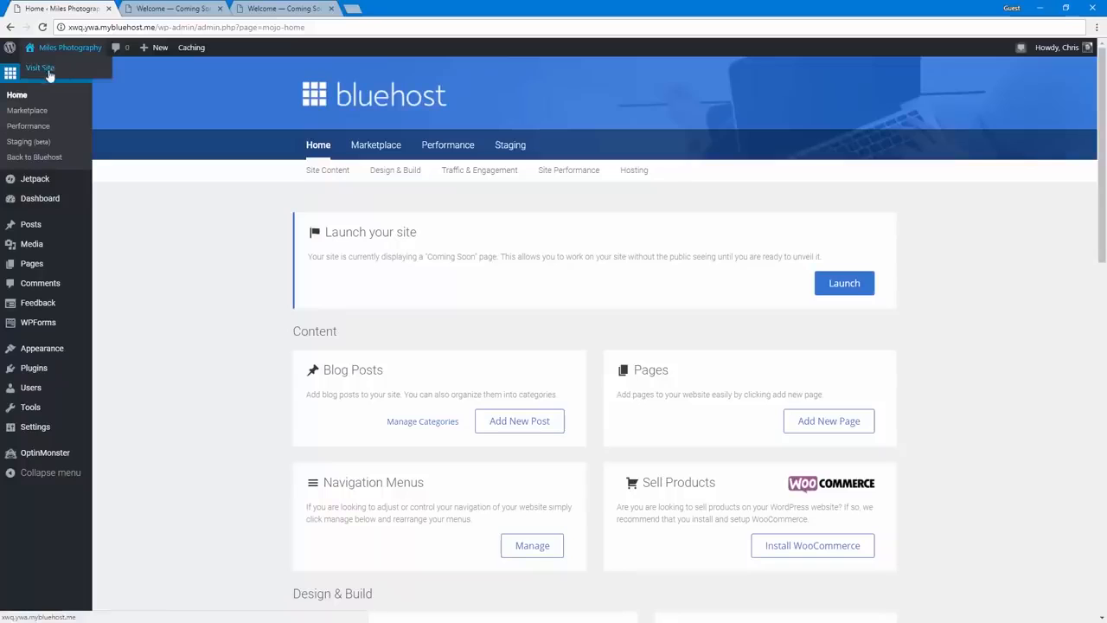
key(ctrl+Tab)
key(F5)
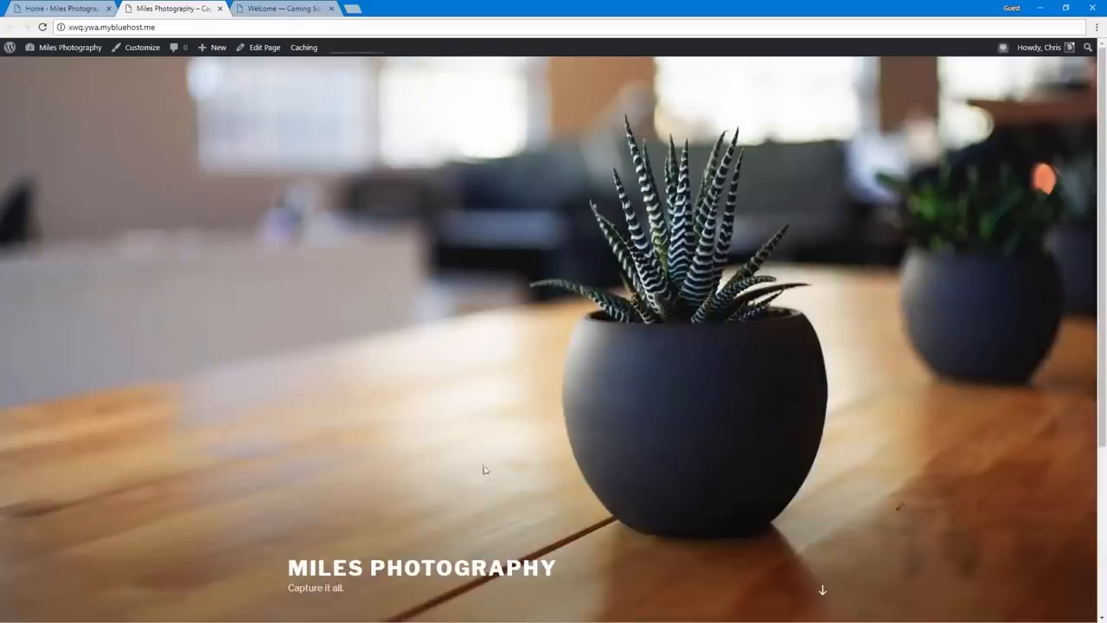
click(279, 7)
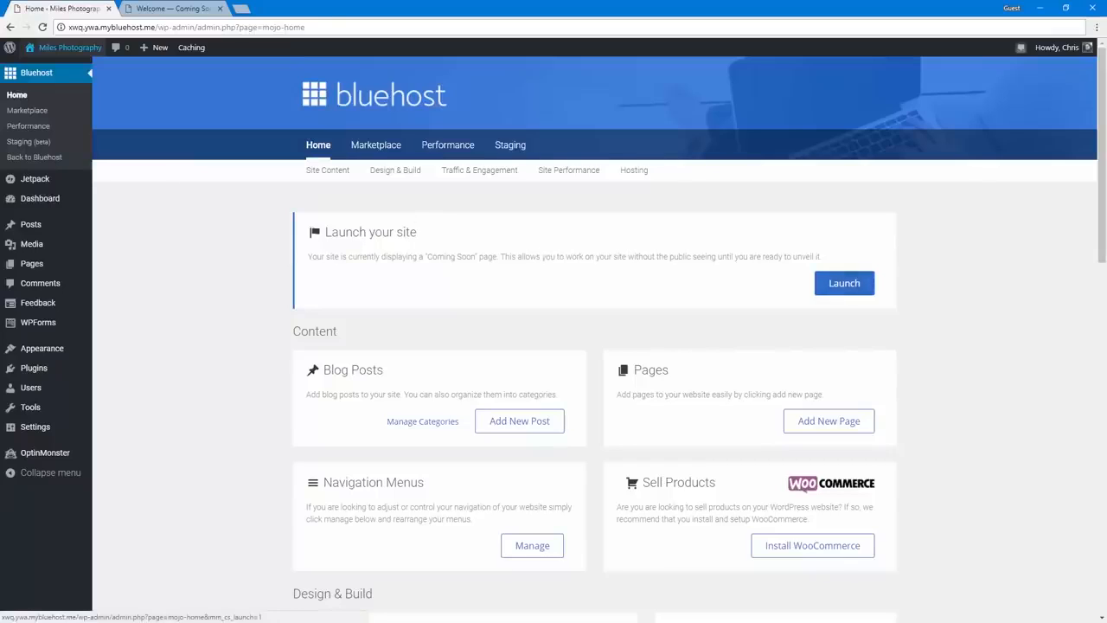
Return to the dashboard setup, fill in the business street address, city, state and ZIP code, and continue.
click(59, 196)
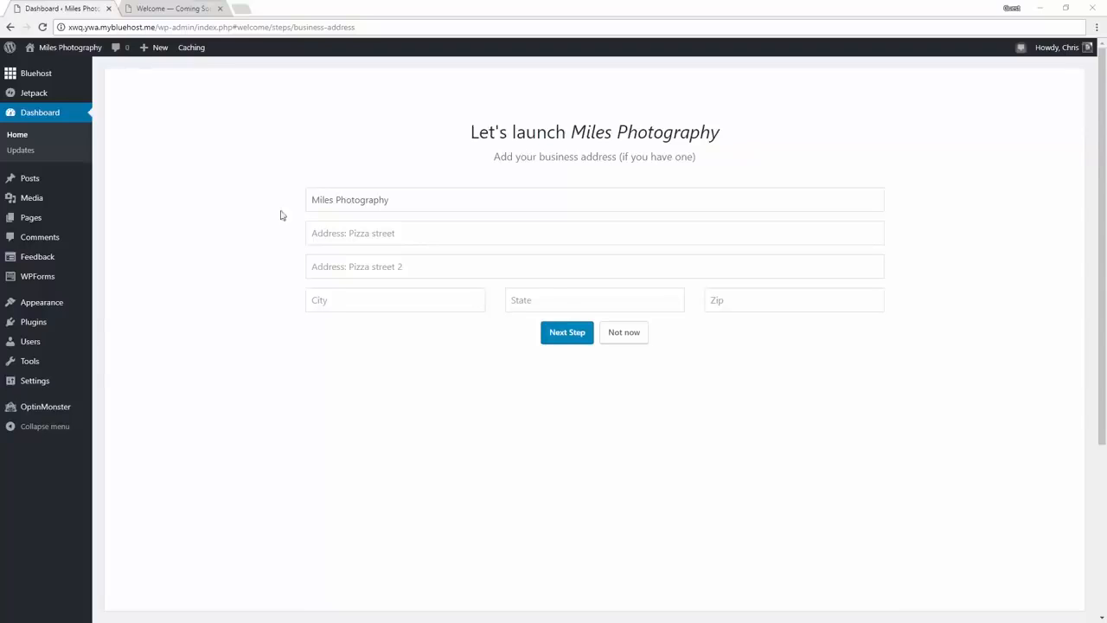
click(432, 236)
text(123 Cherry St.)
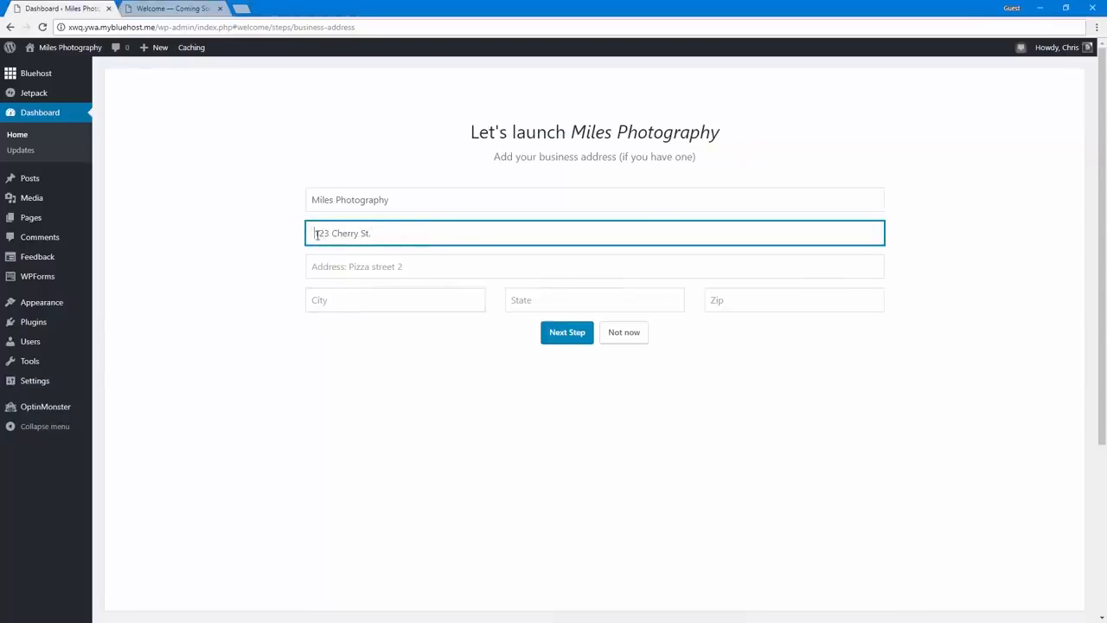
click(332, 295)
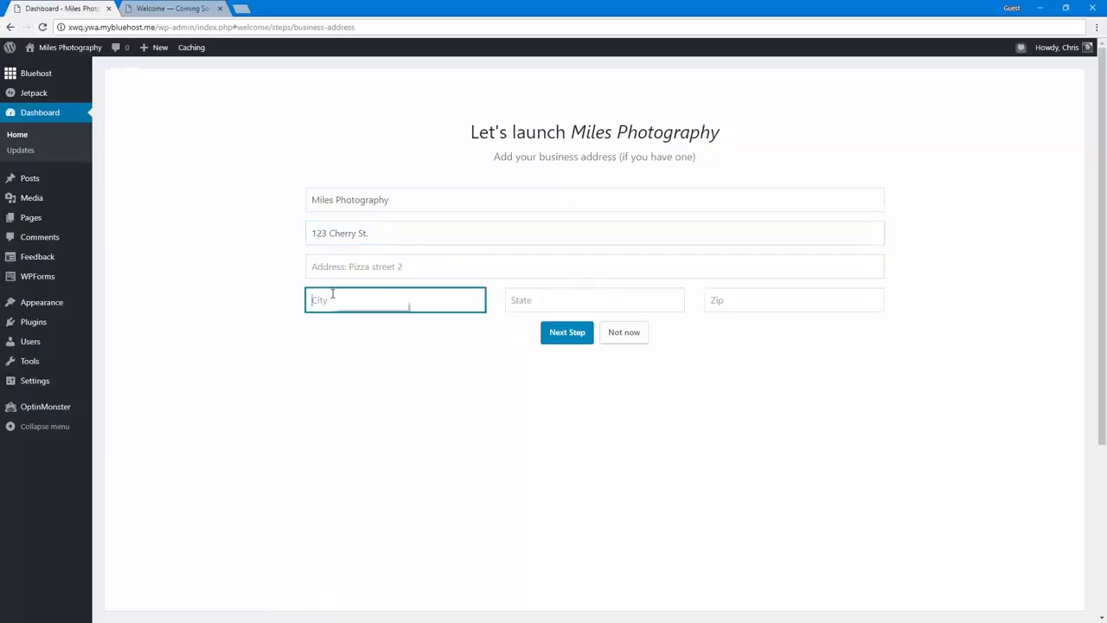
text(Provo)
key(Tab)
text(UT)
key(Tab)
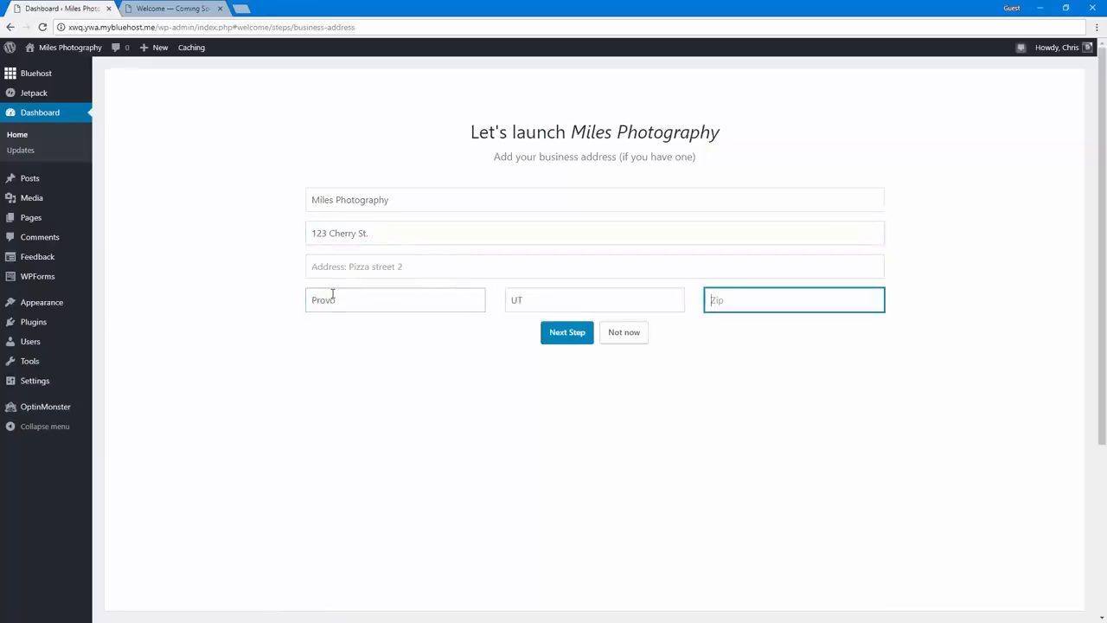
text(84604)
click(548, 333)
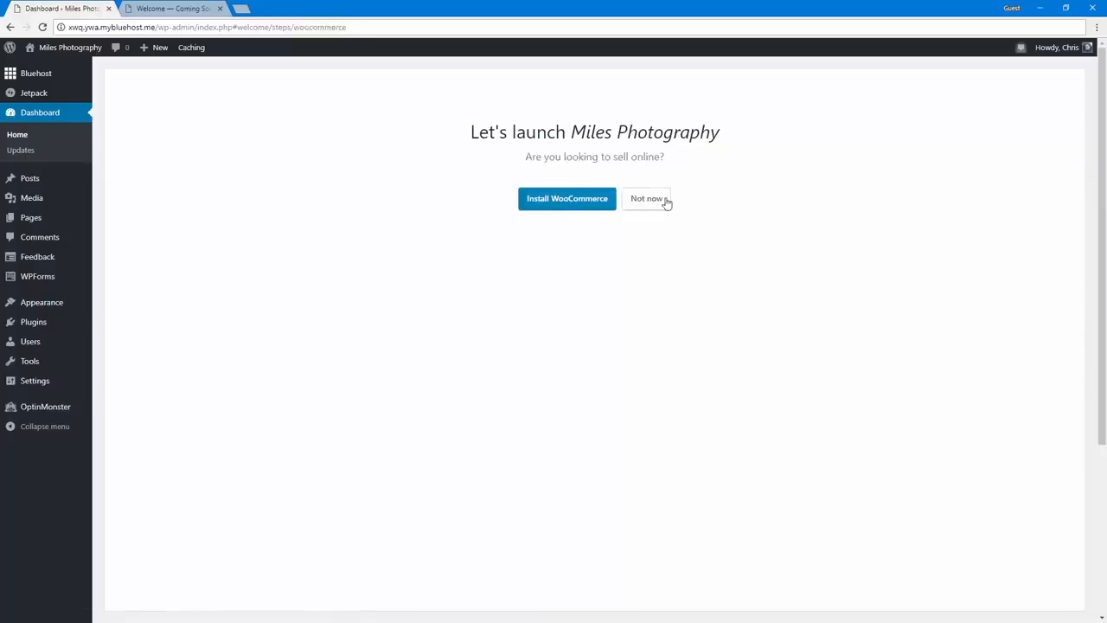
Decline installing WooCommerce when asked about selling online.
drag(523, 156, 688, 150)
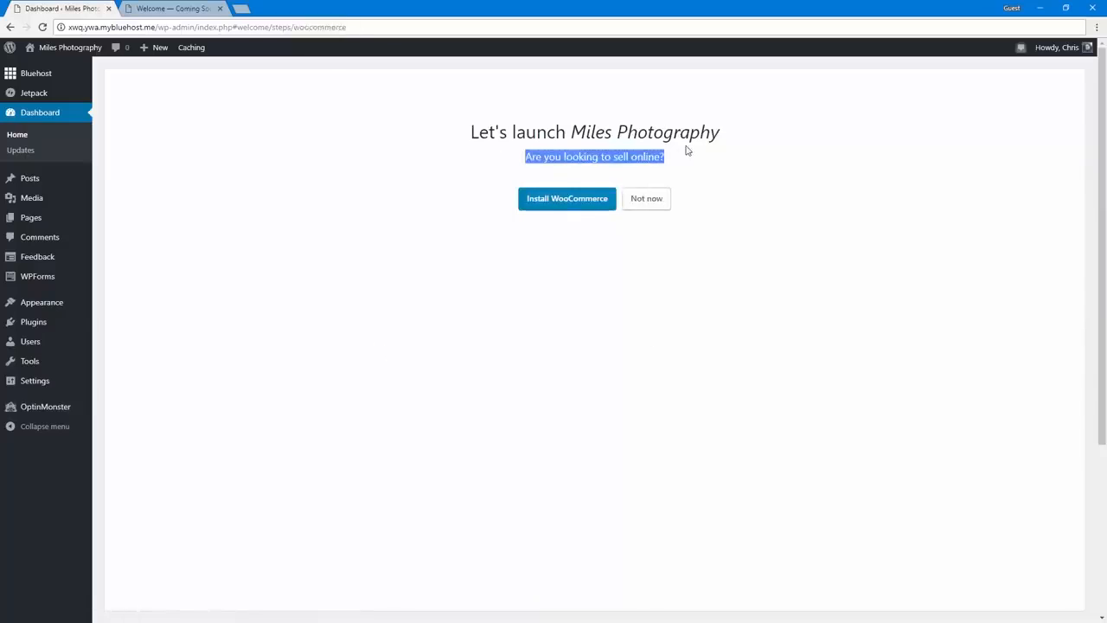
click(682, 150)
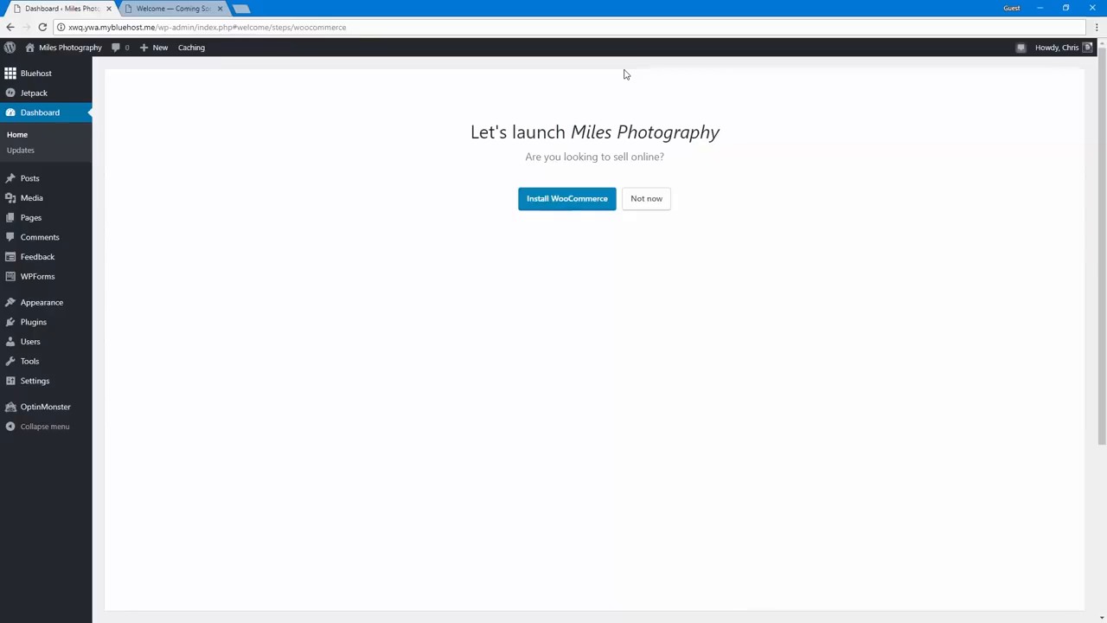
click(630, 211)
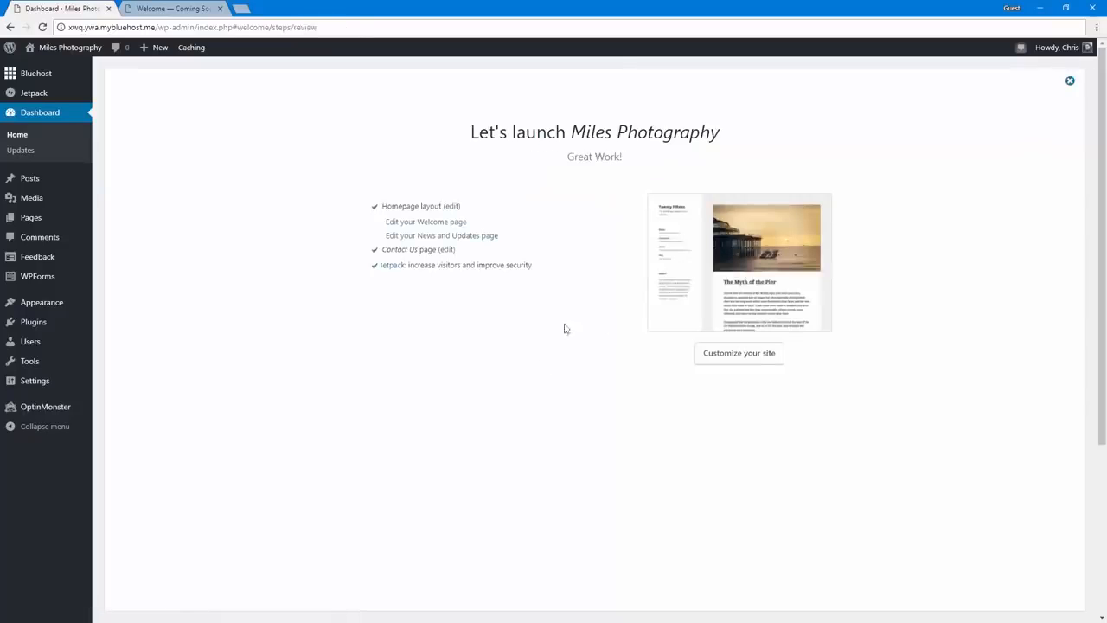
View the list of all posts on the site.
mouse_move(77, 190)
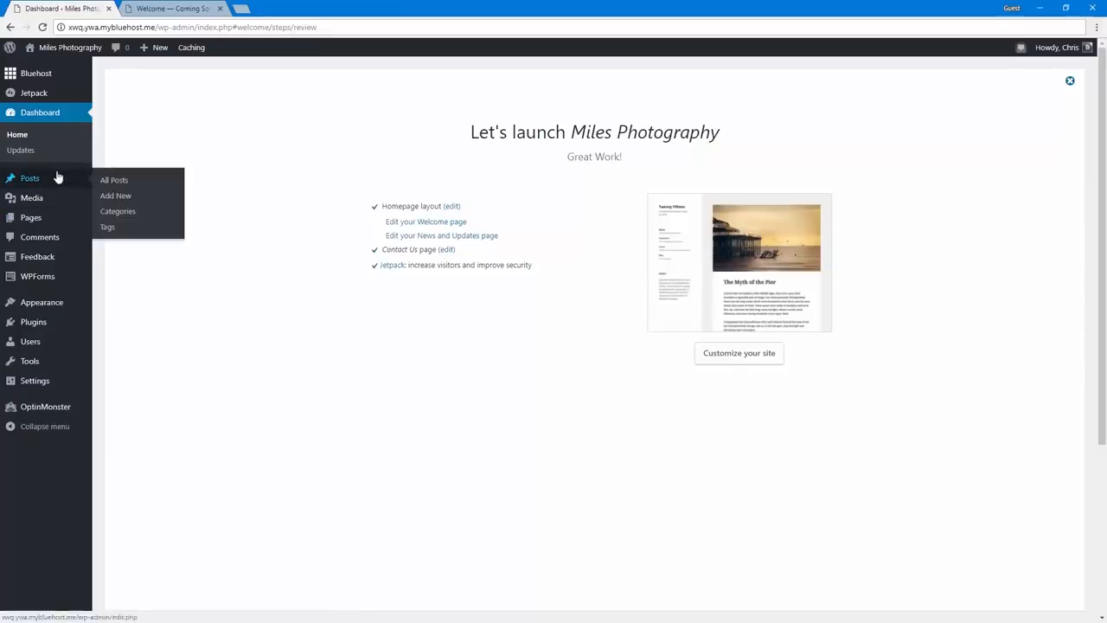
click(57, 177)
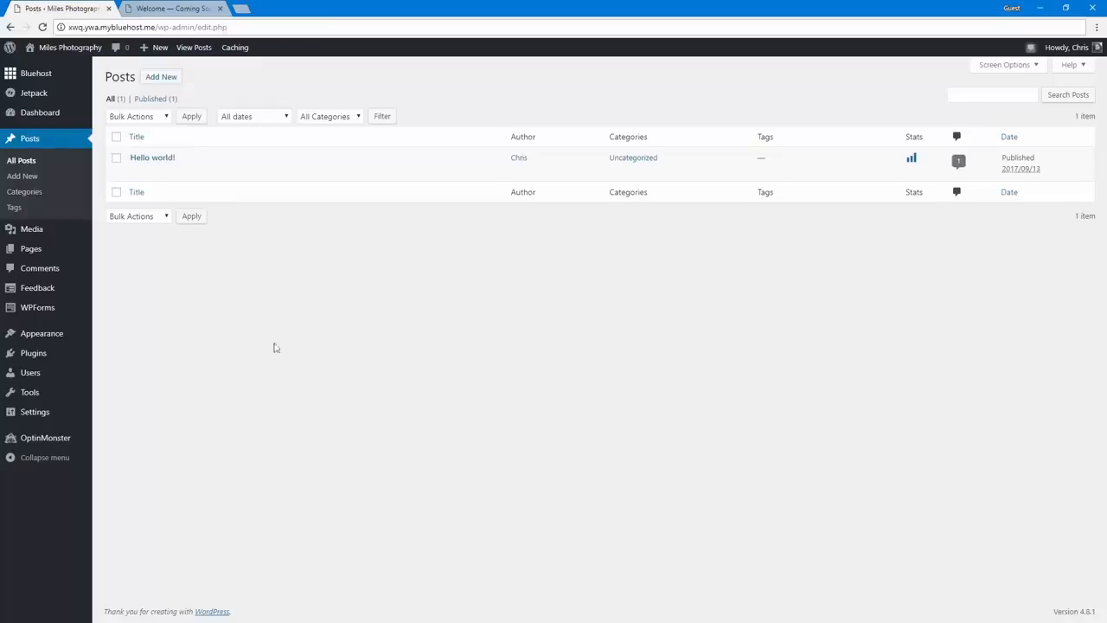
Replace the Home page's placeholder text with a short photographer introduction inviting event and portrait clients to get in touch, and update the page.
click(46, 258)
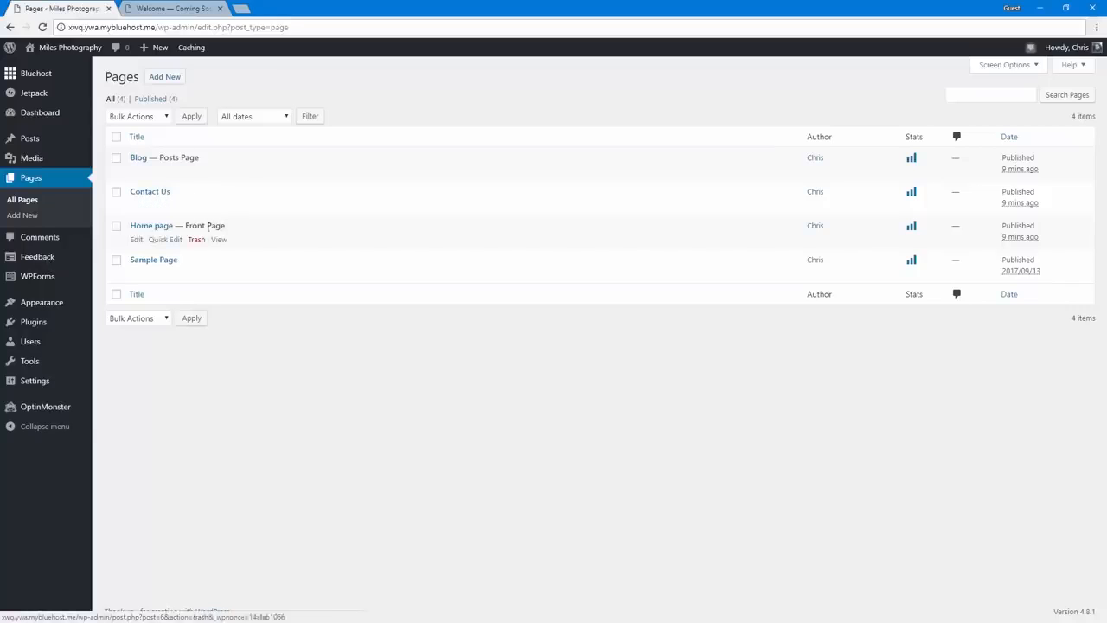
click(147, 230)
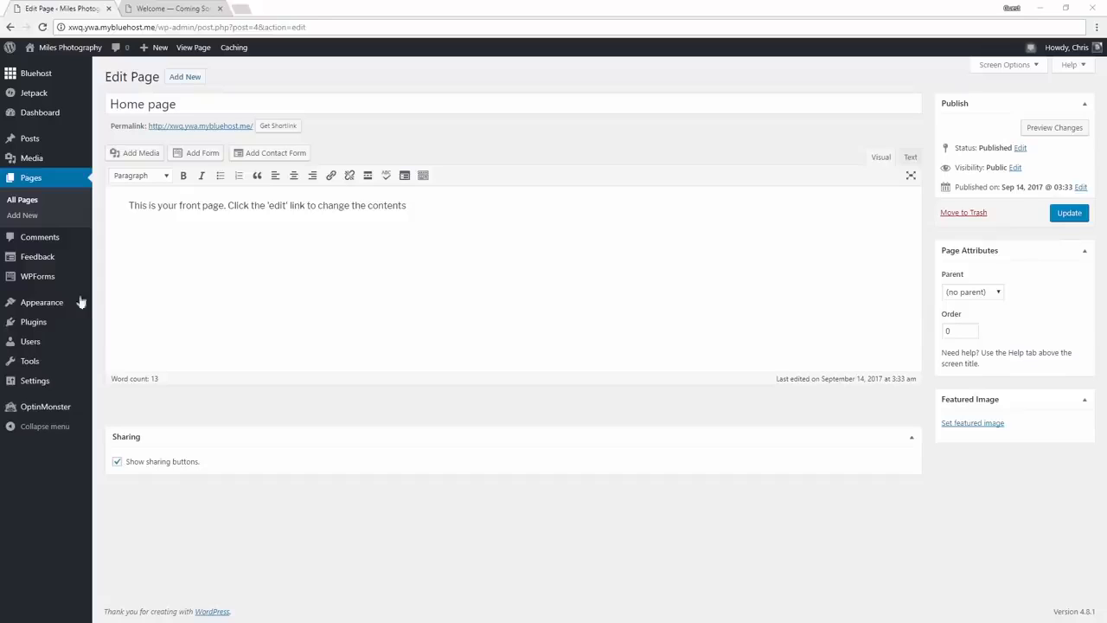
click(272, 267)
key(ctrl+a)
text(Hi, I'm Chris. Sometimes I take photos, and this website shows them off. :) If you'd like me to take photos at your event or get a portrait taken, let's get in touch.)
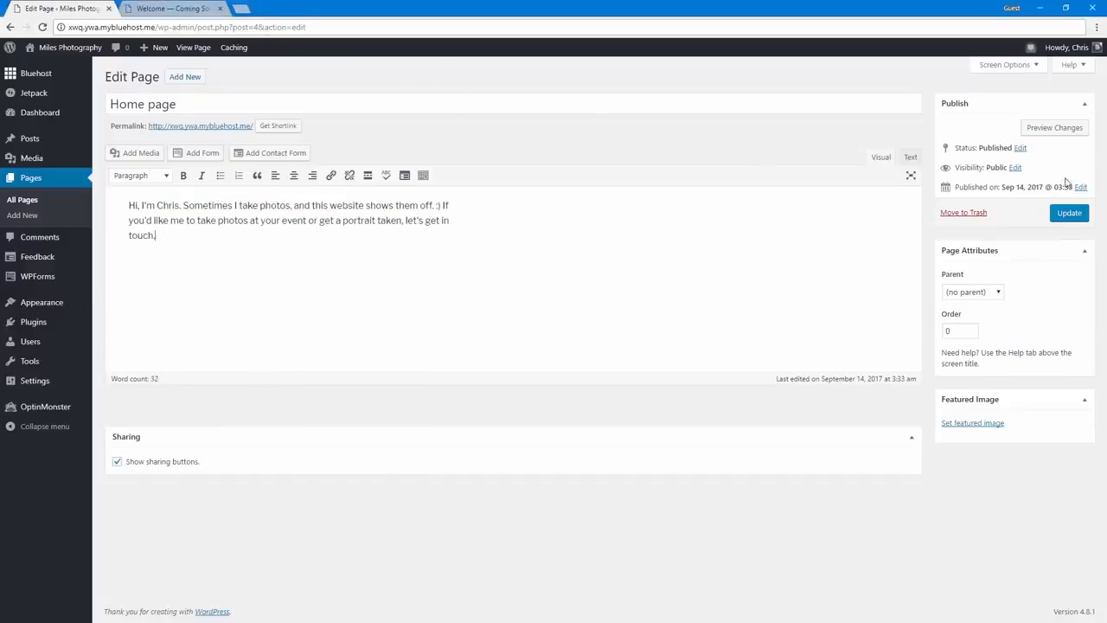
click(1070, 215)
click(1070, 213)
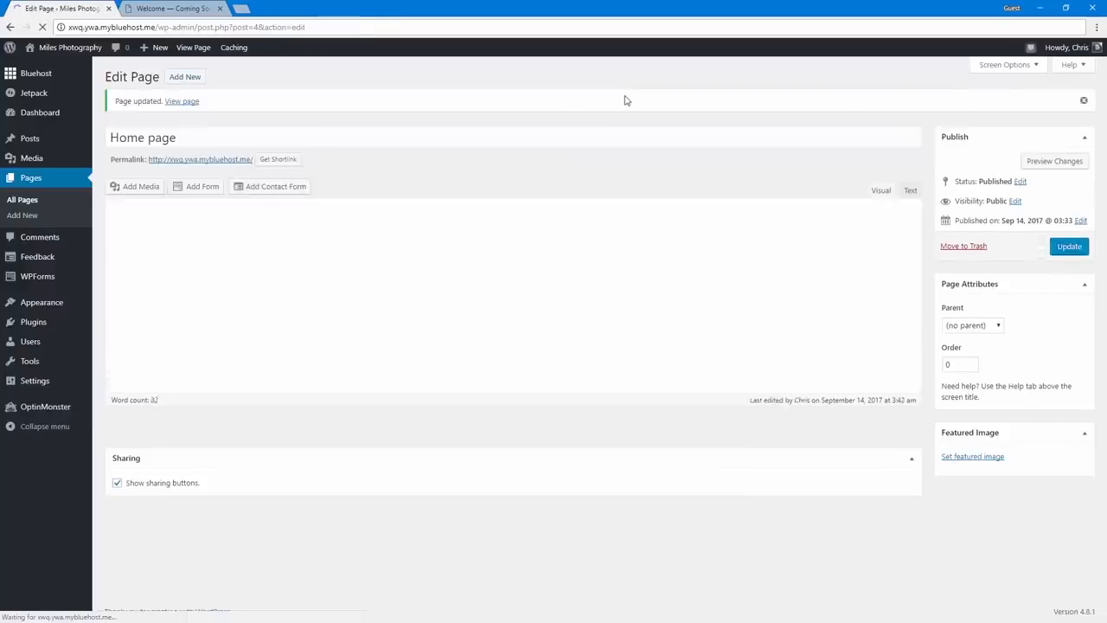
Open the Contact Us page for editing and change its title to "Contact Me".
click(38, 184)
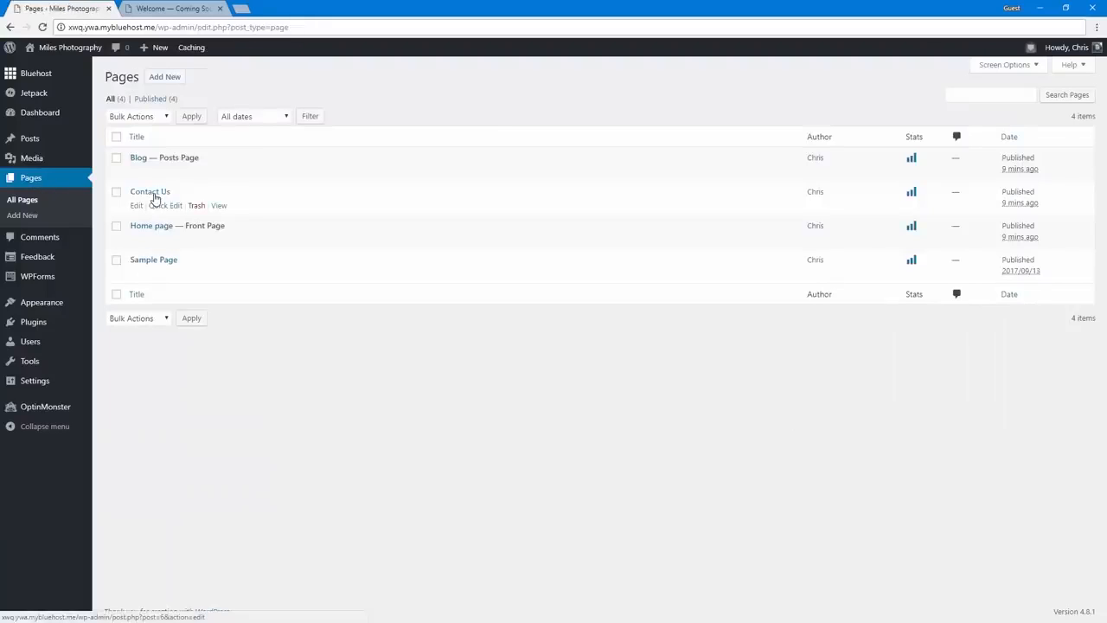
click(154, 194)
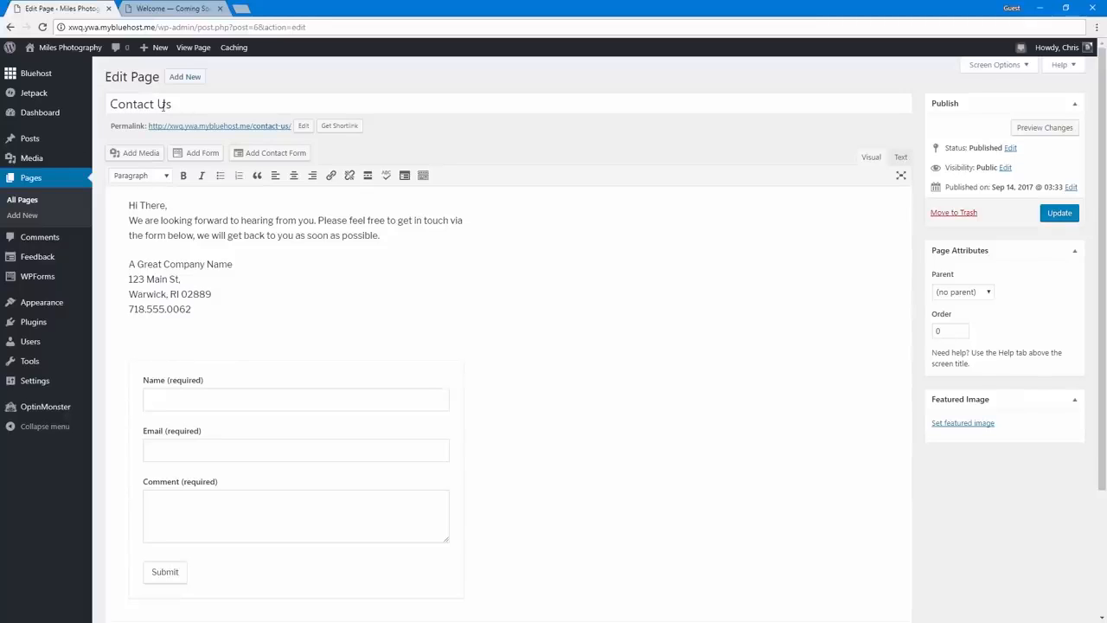
drag(157, 104, 198, 108)
text(Me)
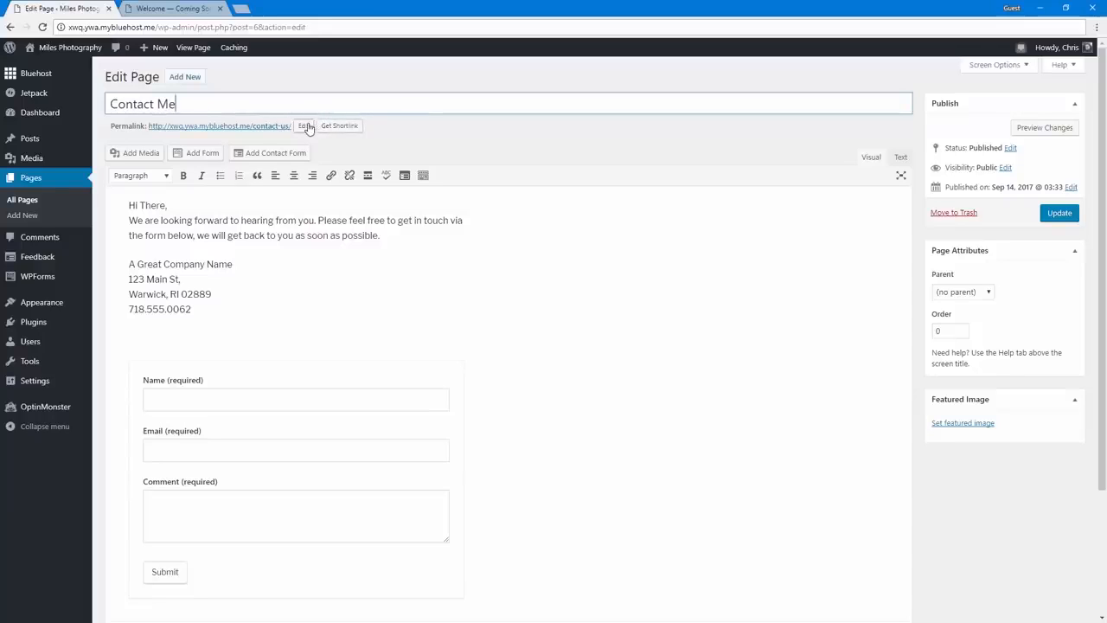
click(401, 153)
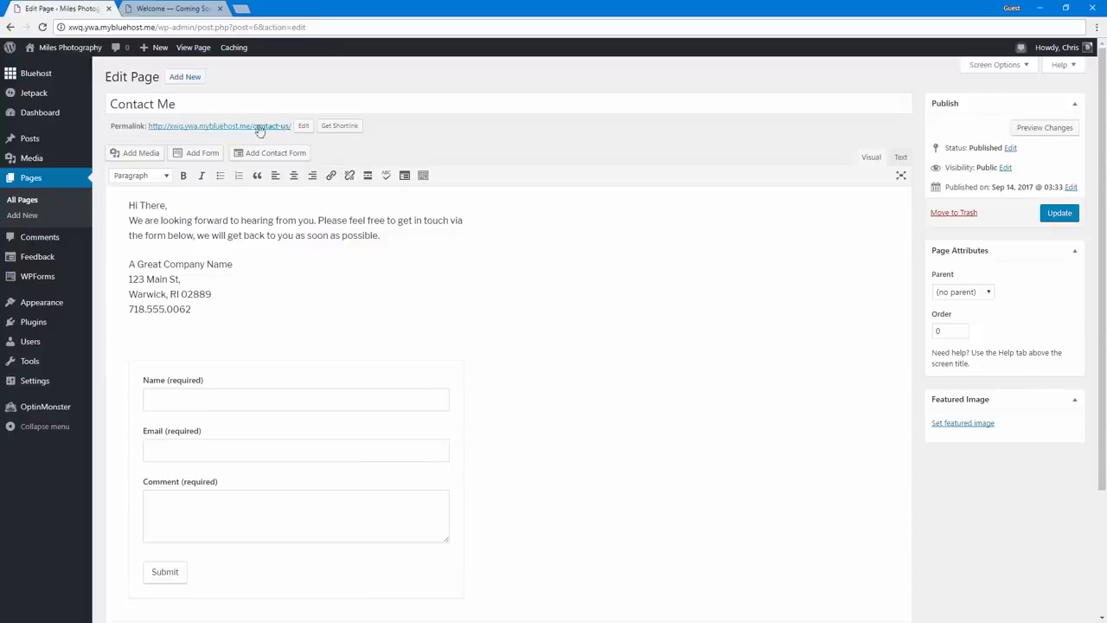
Shorten the contact page's permalink slug to "contact".
click(303, 127)
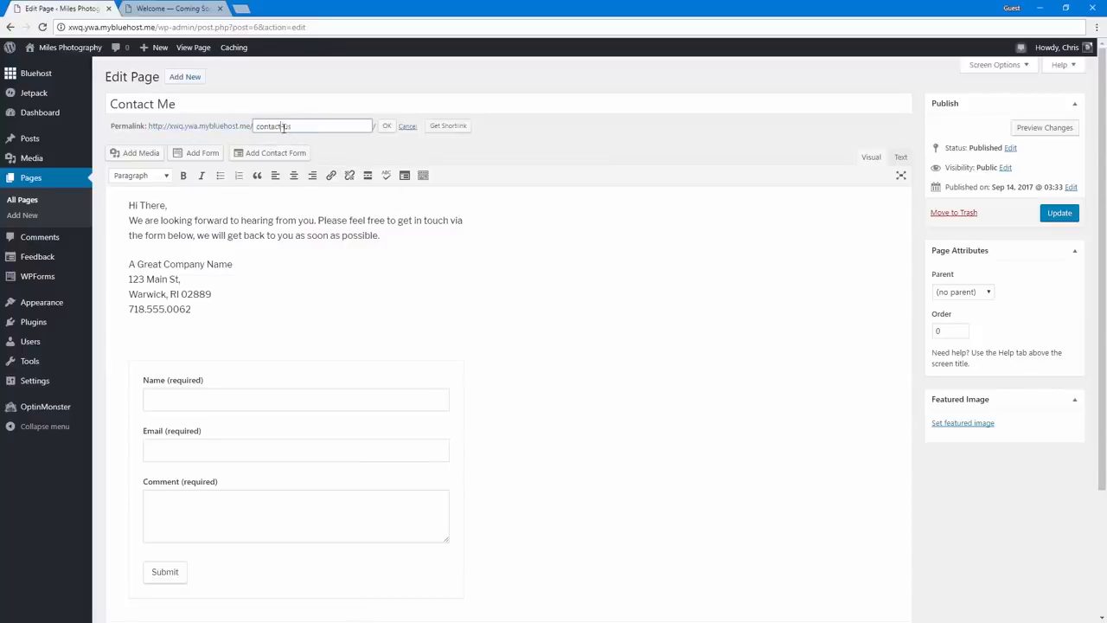
drag(282, 127, 375, 129)
key(BackSpace)
click(387, 126)
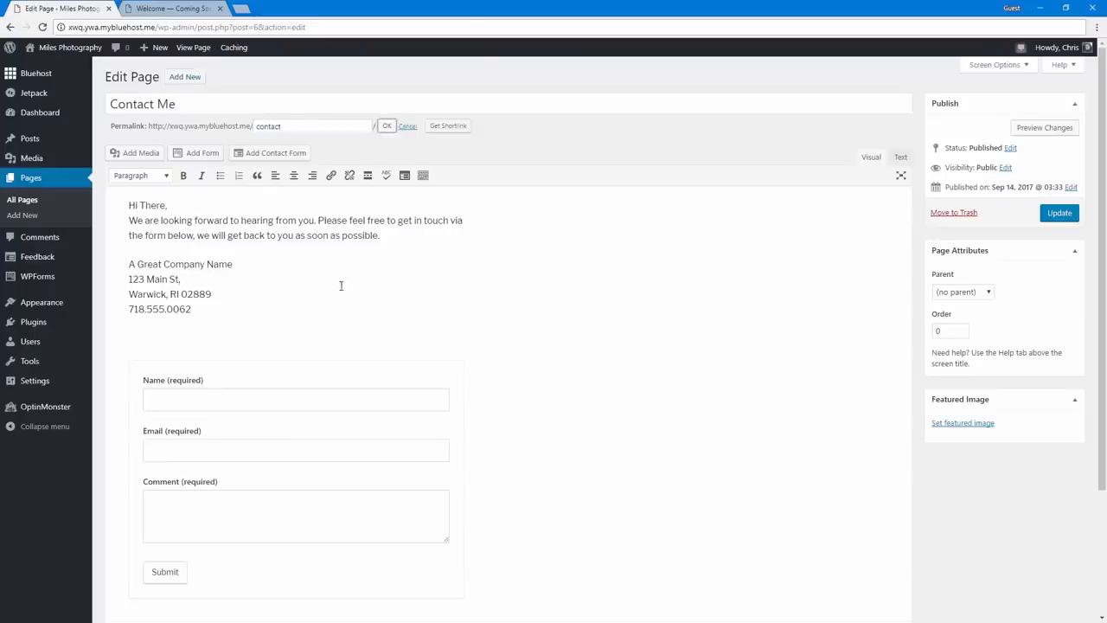
Replace the text above the contact form with an invitation to get in touch or visit, plus the Miles Photo address, and update the page.
click(252, 220)
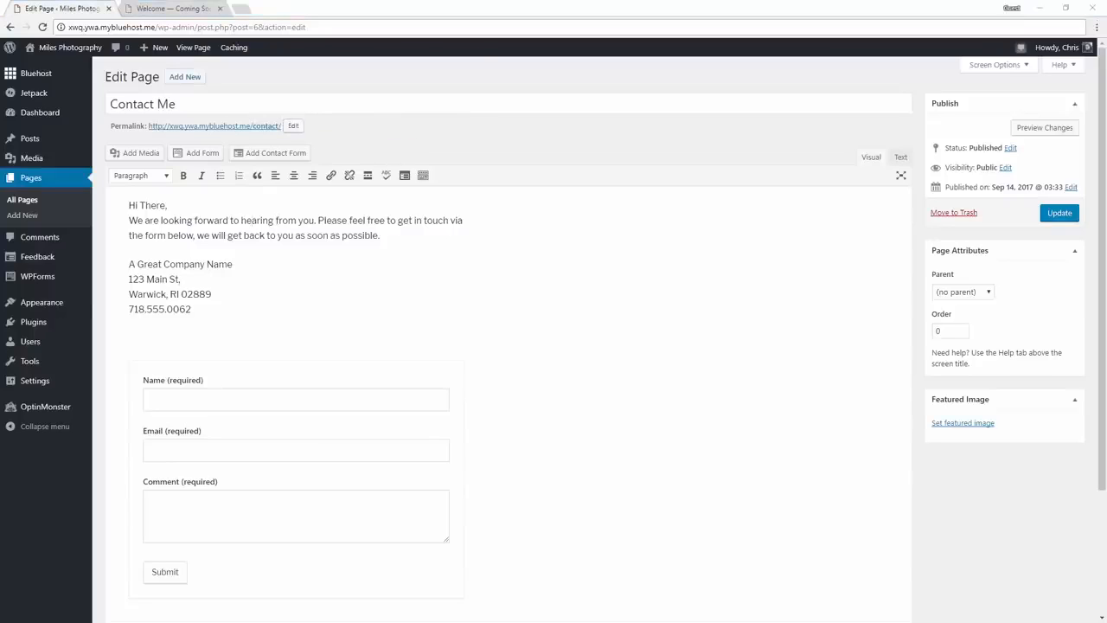
drag(201, 311, 108, 202)
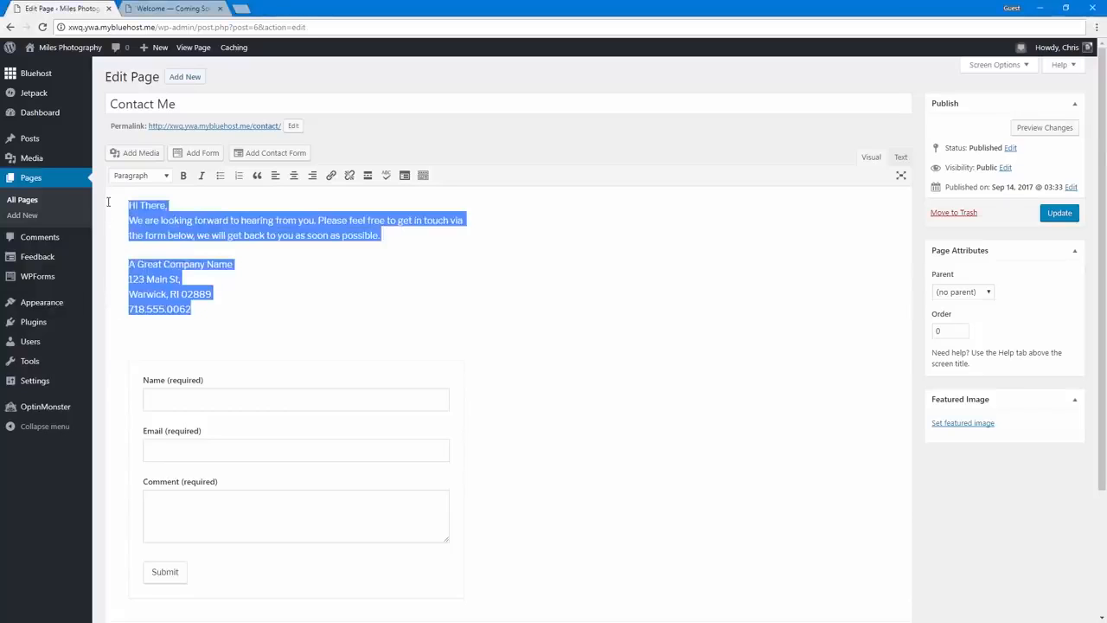
text(Feel free to get in touch via the form below, or swing by my office, if you're in the area.  Miles Photo 123 Cherry St, Provo, UT 84604)
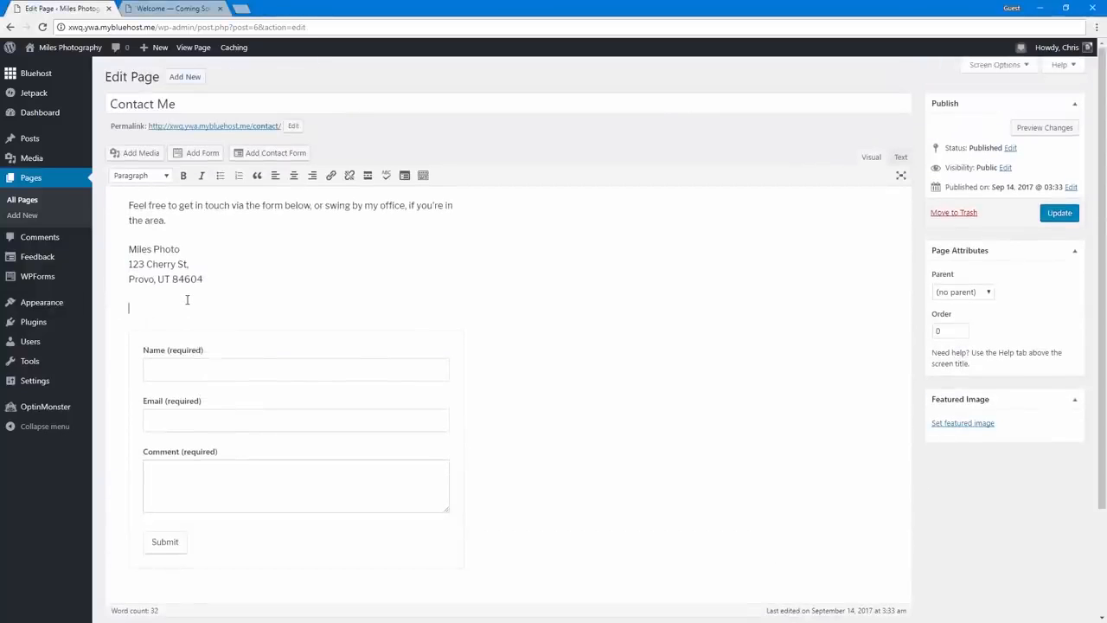
key(BackSpace)
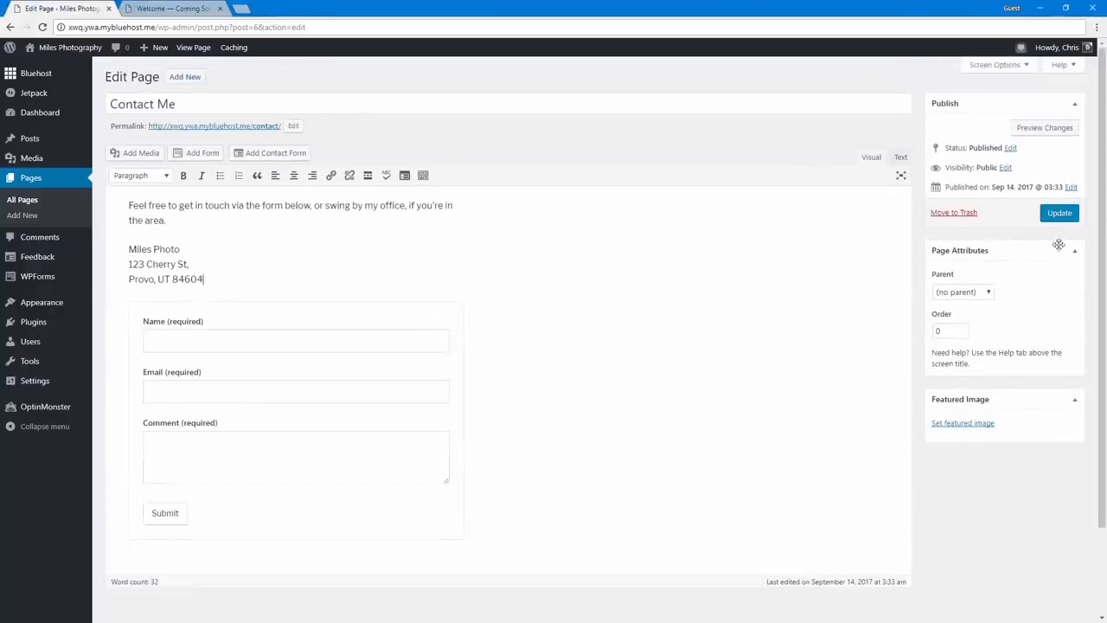
click(1059, 213)
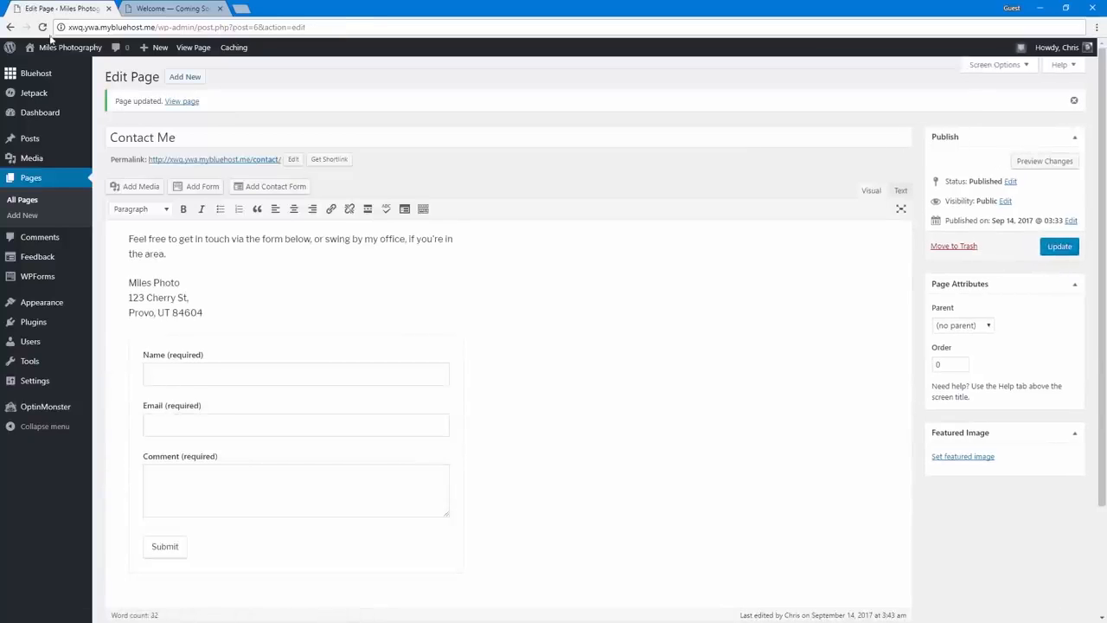
View the live Miles Photography site and check the header and introduction text on its home page.
mouse_move(59, 52)
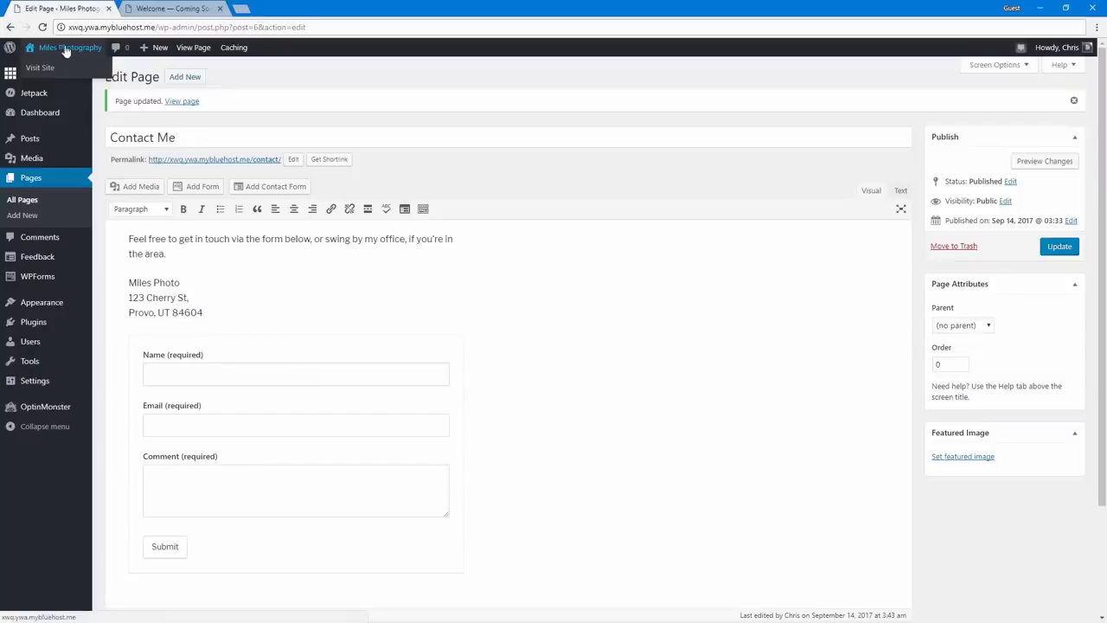
click(65, 49)
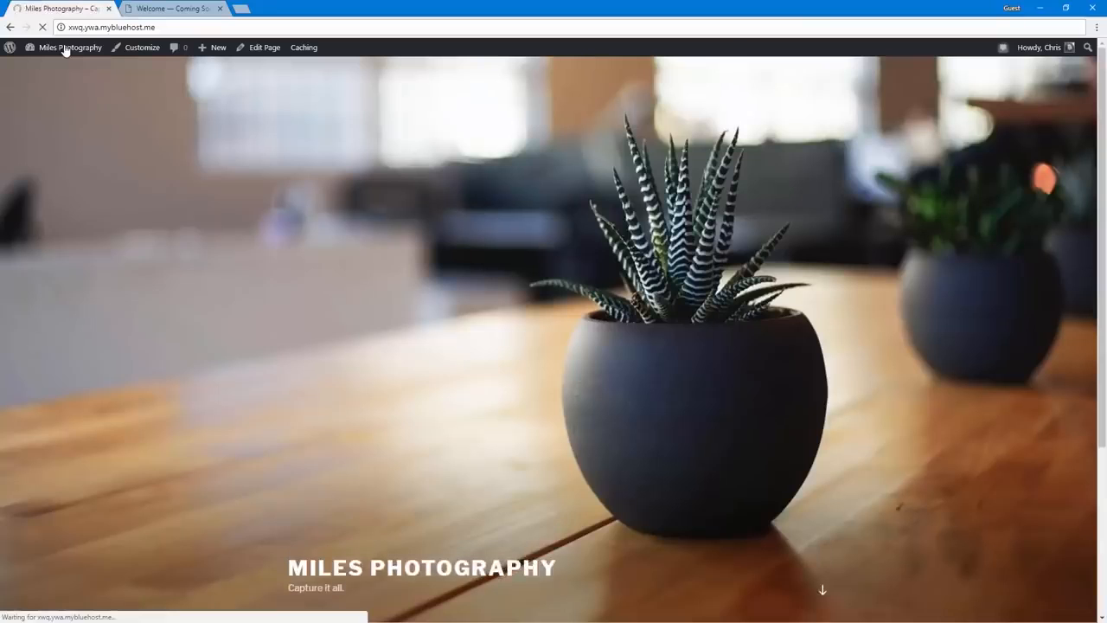
scroll(282, 356, down, 3)
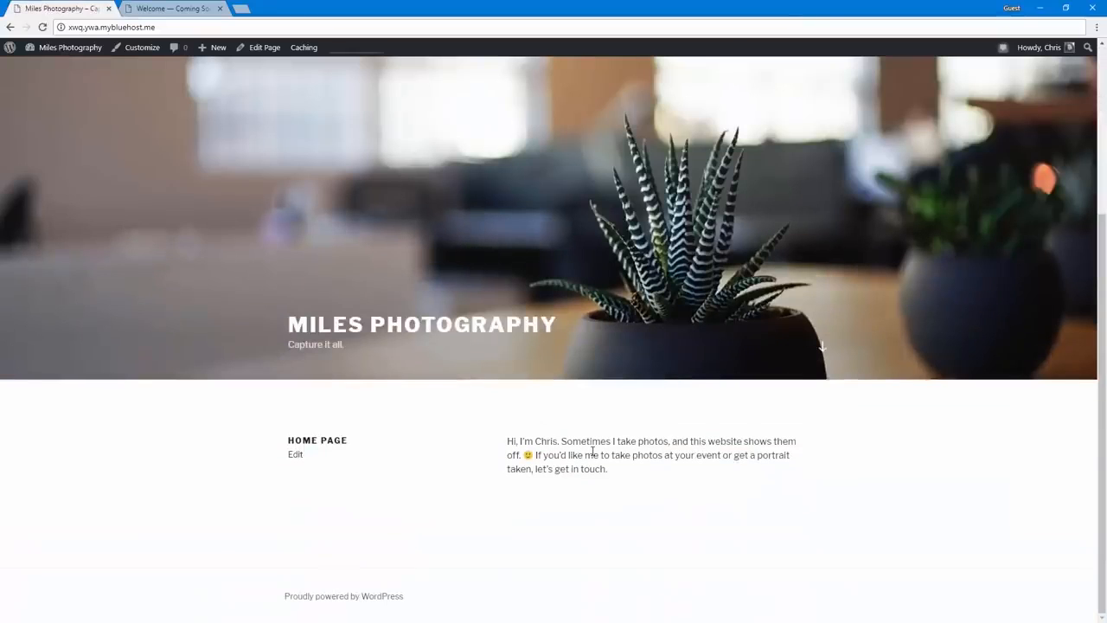
scroll(592, 452, up, 2)
scroll(622, 427, down, 2)
scroll(509, 452, up, 2)
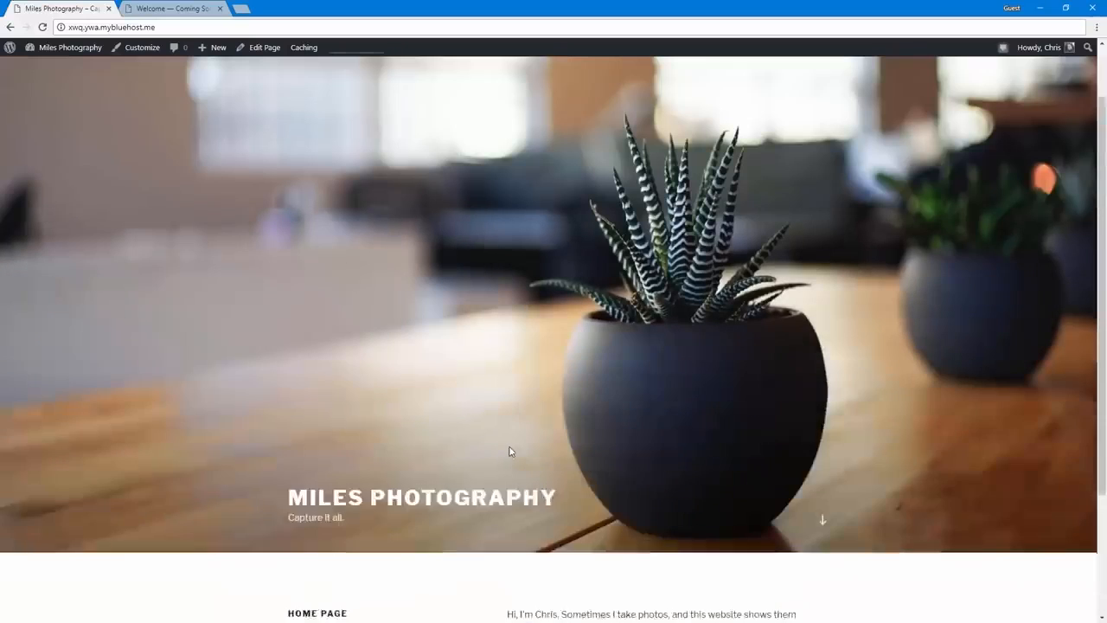
scroll(510, 451, up, 1)
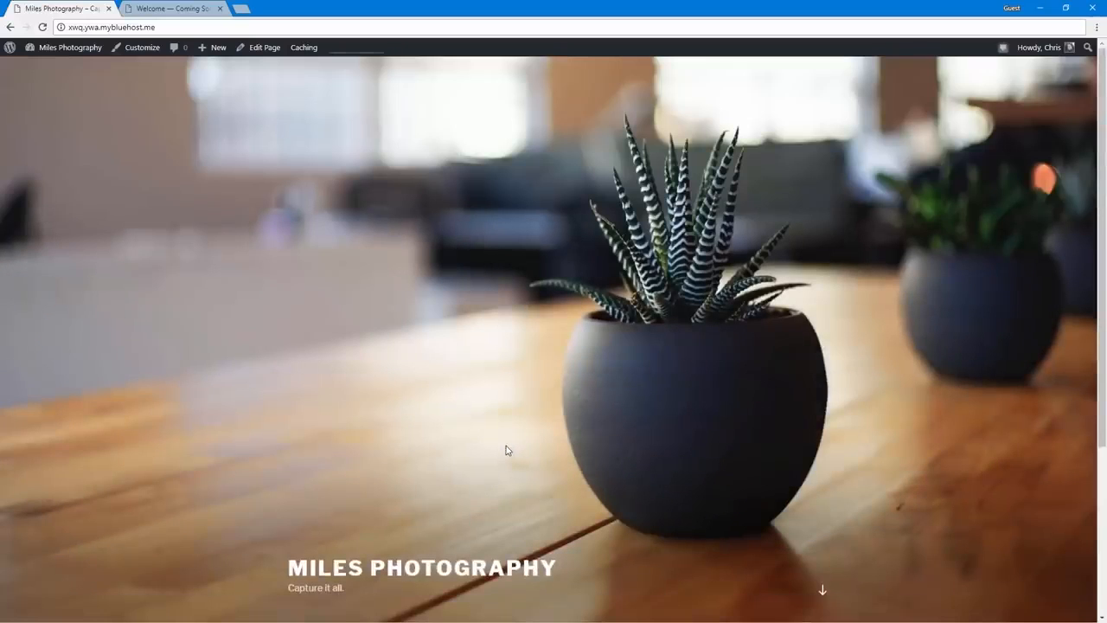
Return to the dashboard, open the theme management page, and browse the premium WordPress themes in the Bluehost marketplace.
click(82, 52)
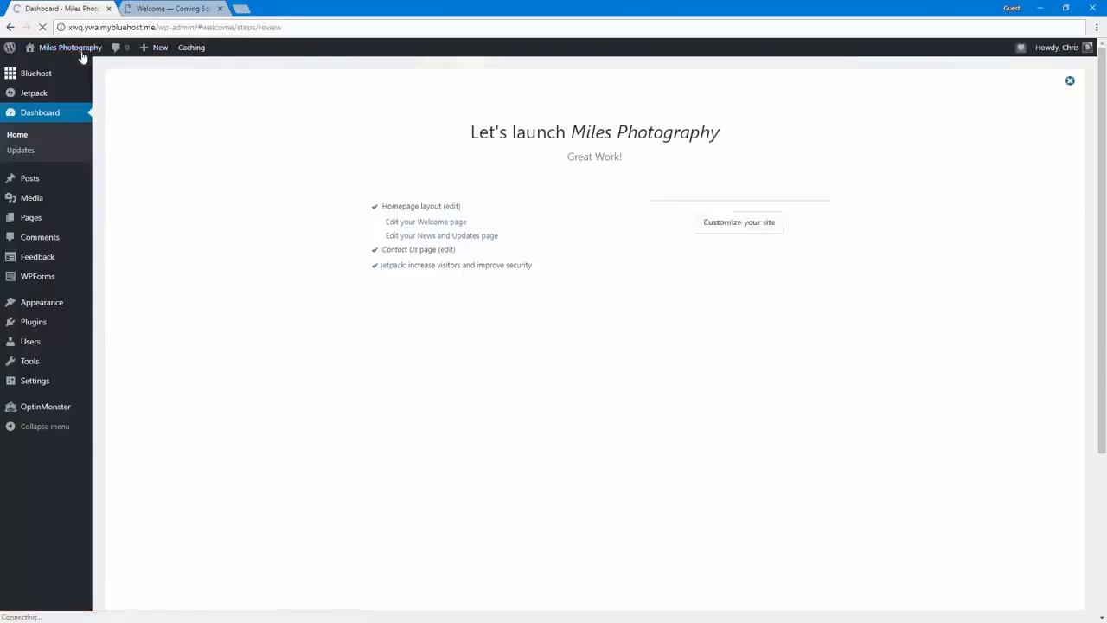
click(52, 310)
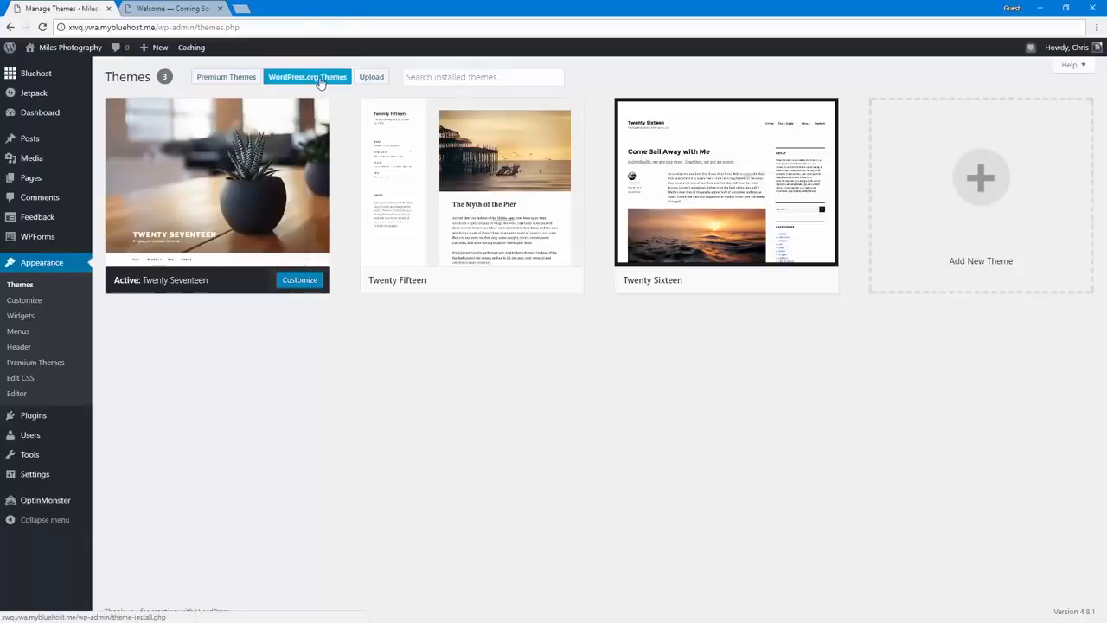
click(232, 82)
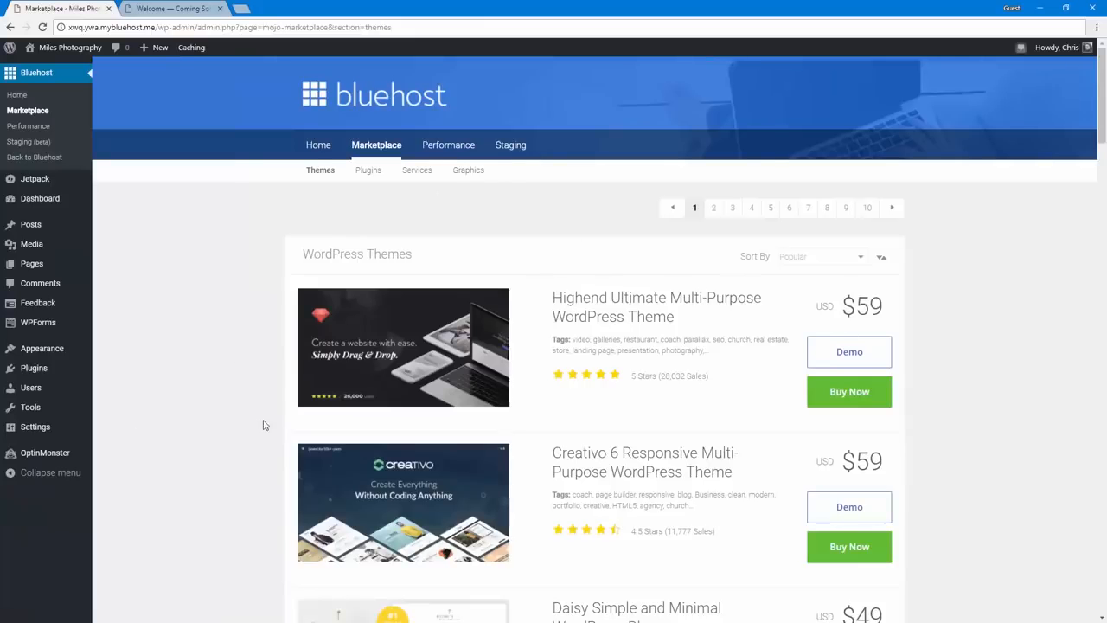
scroll(264, 425, down, 5)
scroll(265, 424, down, 20)
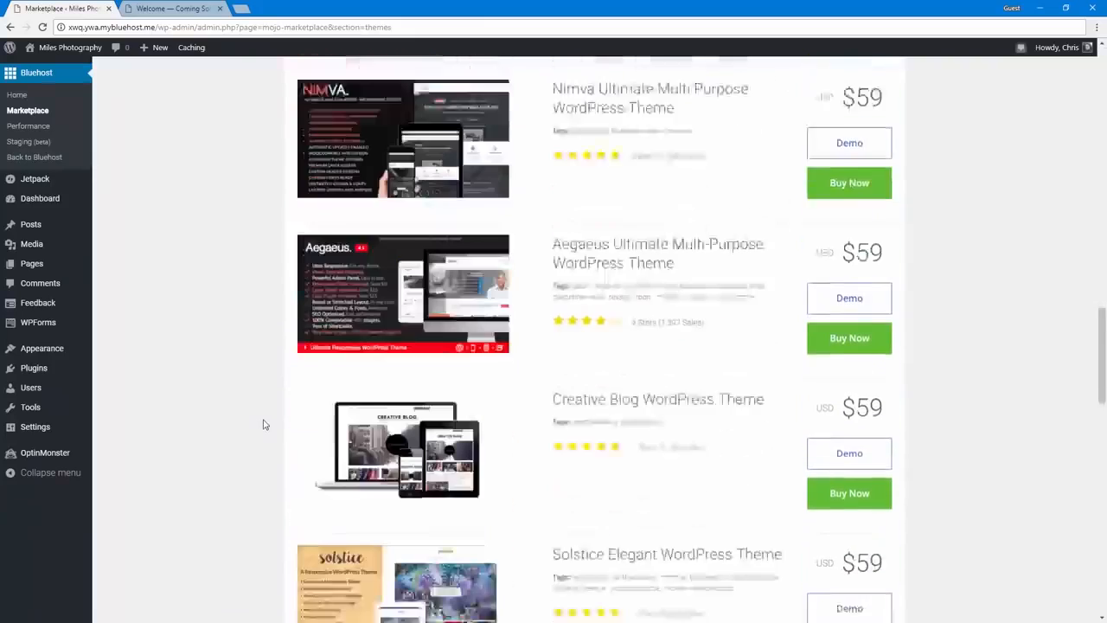
scroll(264, 425, down, 4)
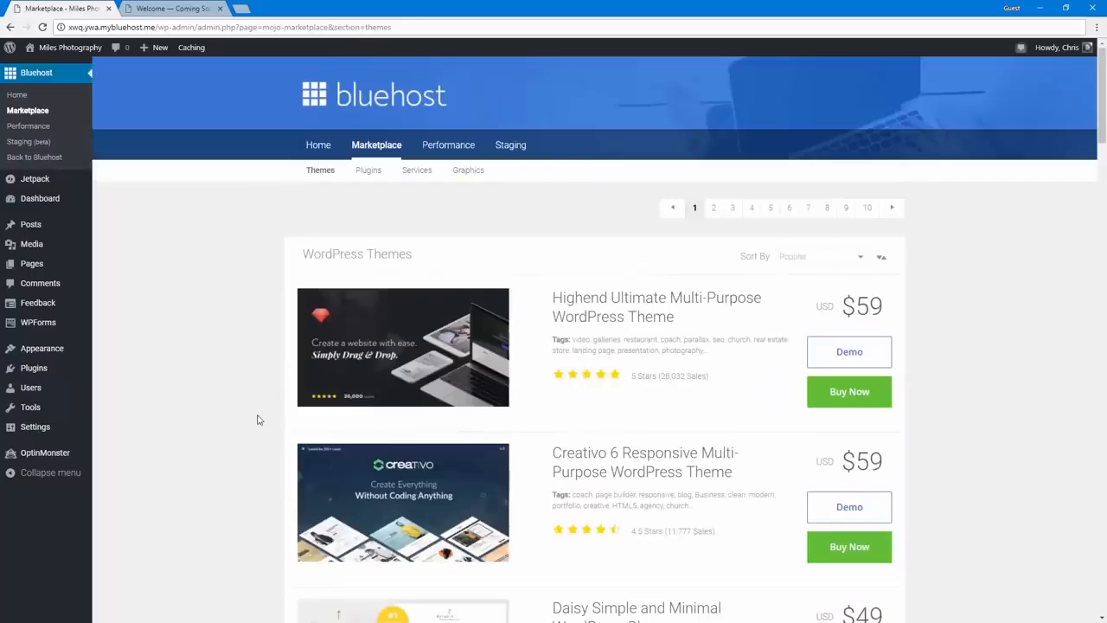
scroll(253, 419, down, 9)
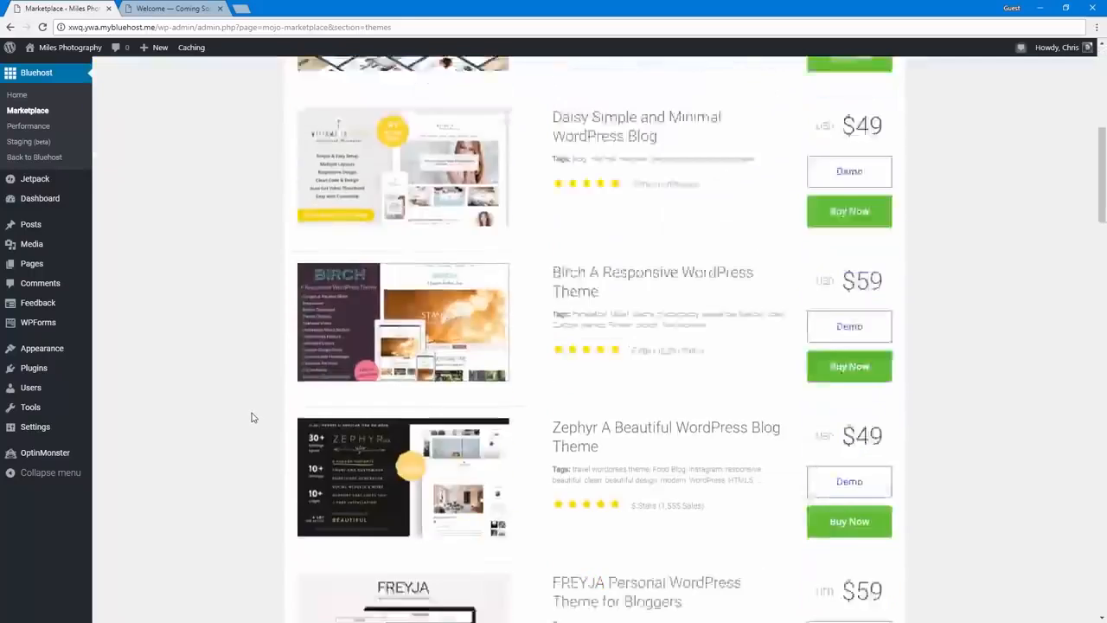
scroll(252, 418, down, 9)
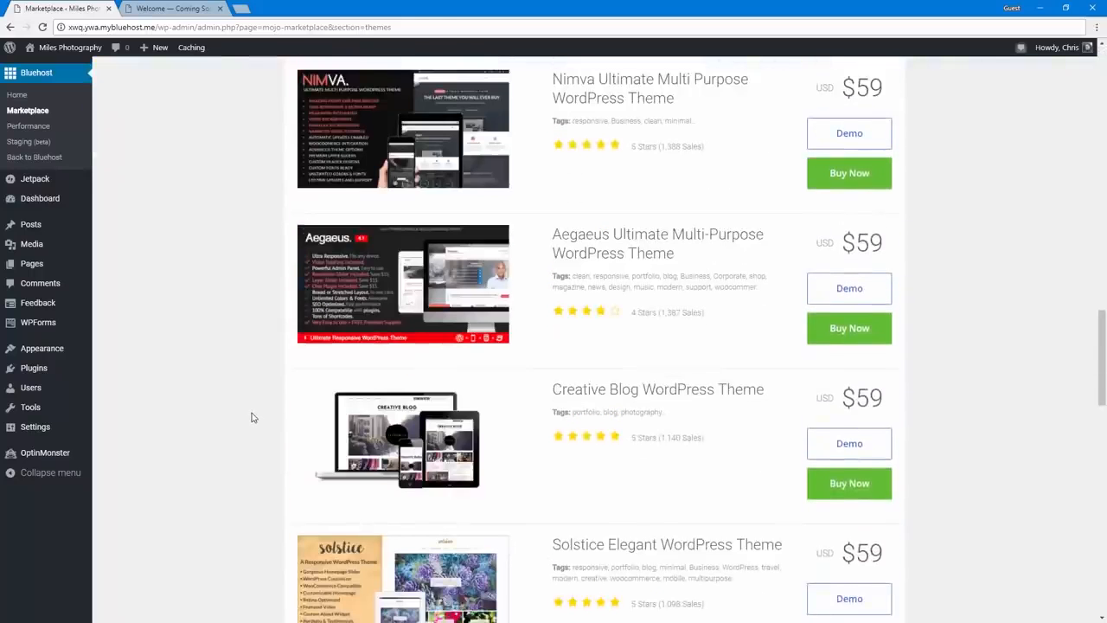
scroll(252, 417, up, 20)
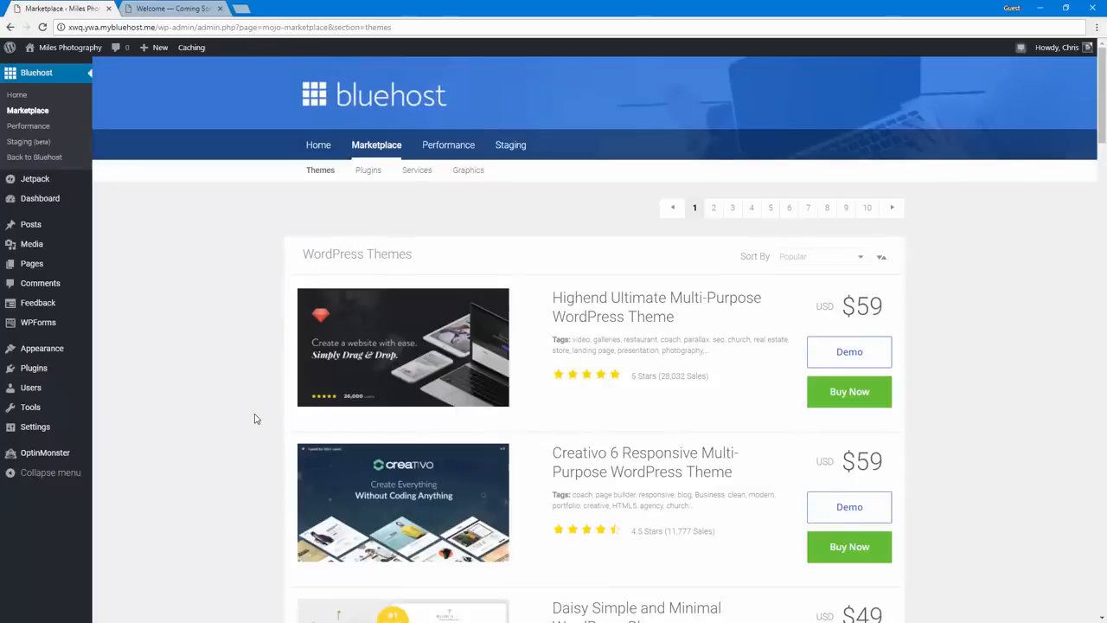
scroll(255, 420, down, 5)
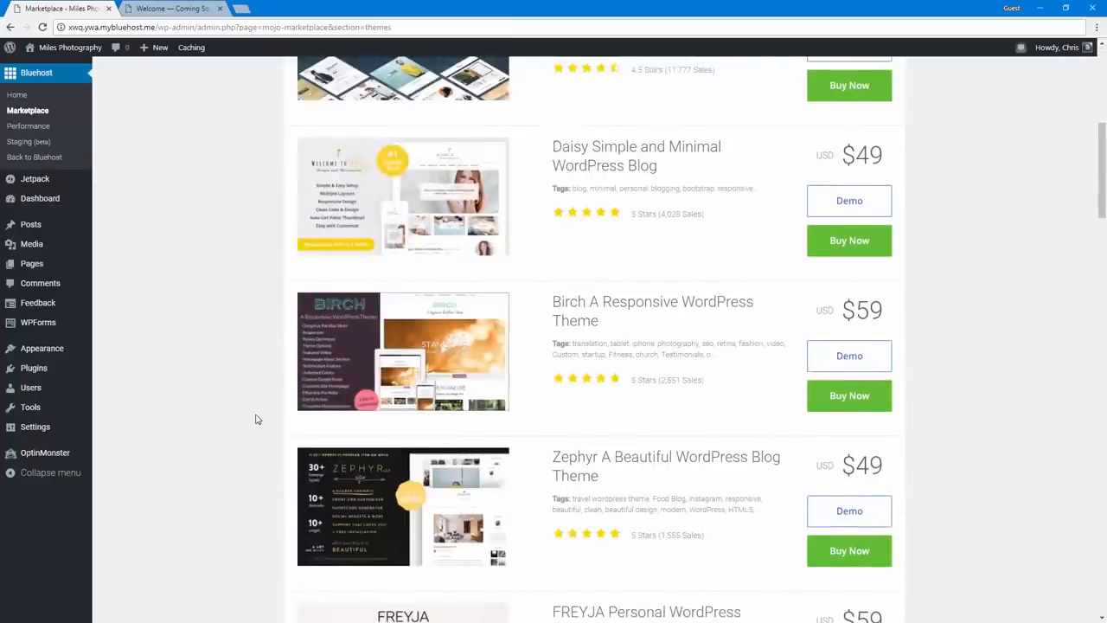
scroll(255, 420, down, 5)
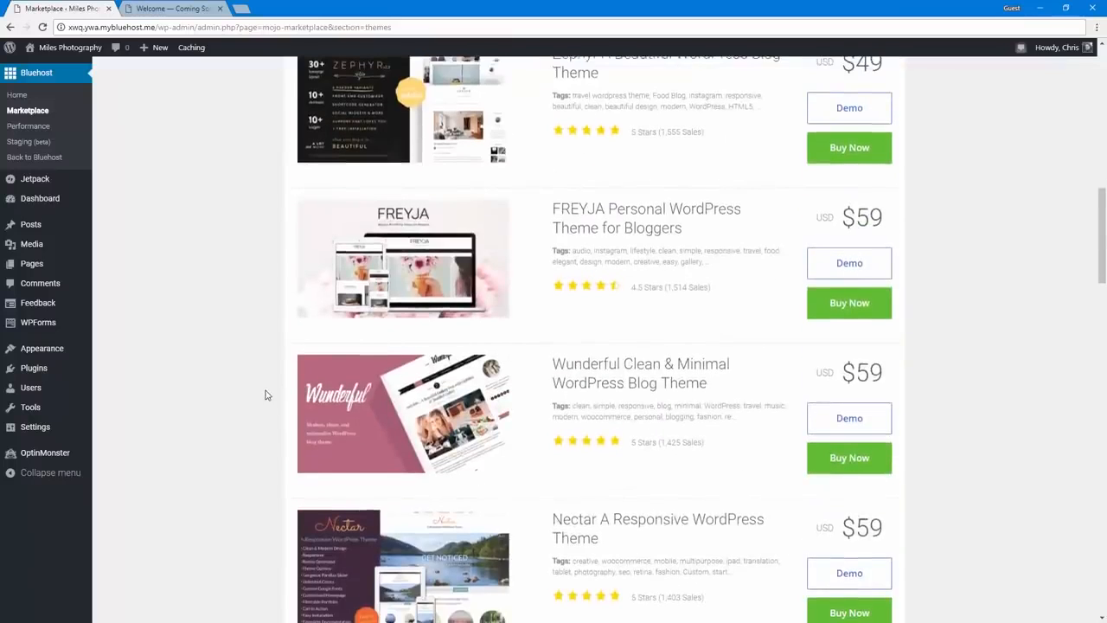
scroll(259, 398, up, 10)
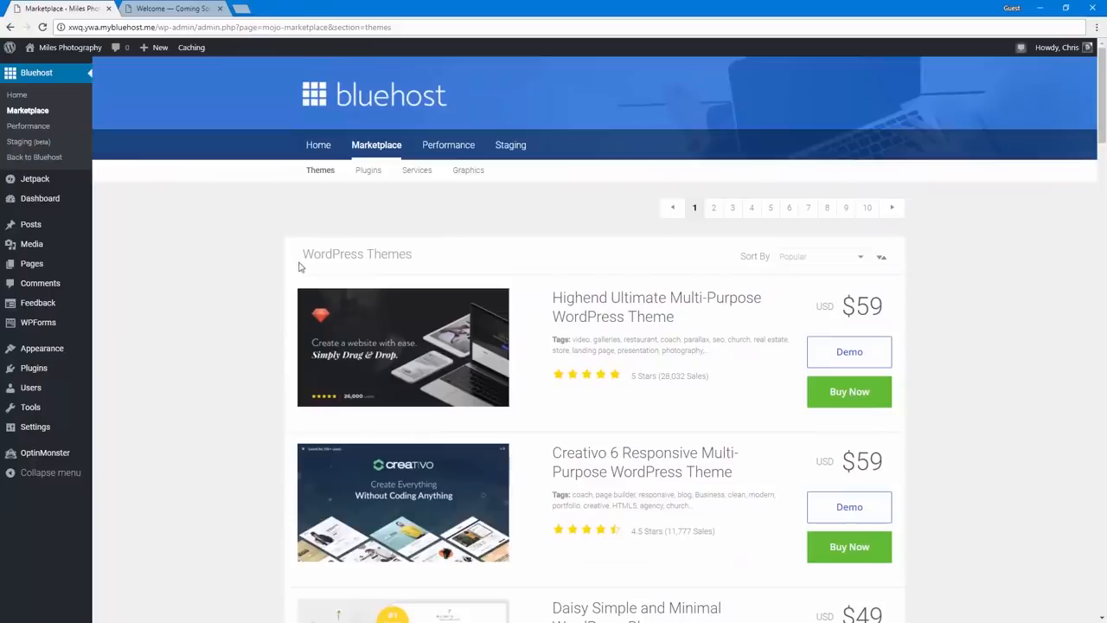
Return to the installed themes, open the WordPress.org theme directory, and browse its most popular themes.
click(69, 355)
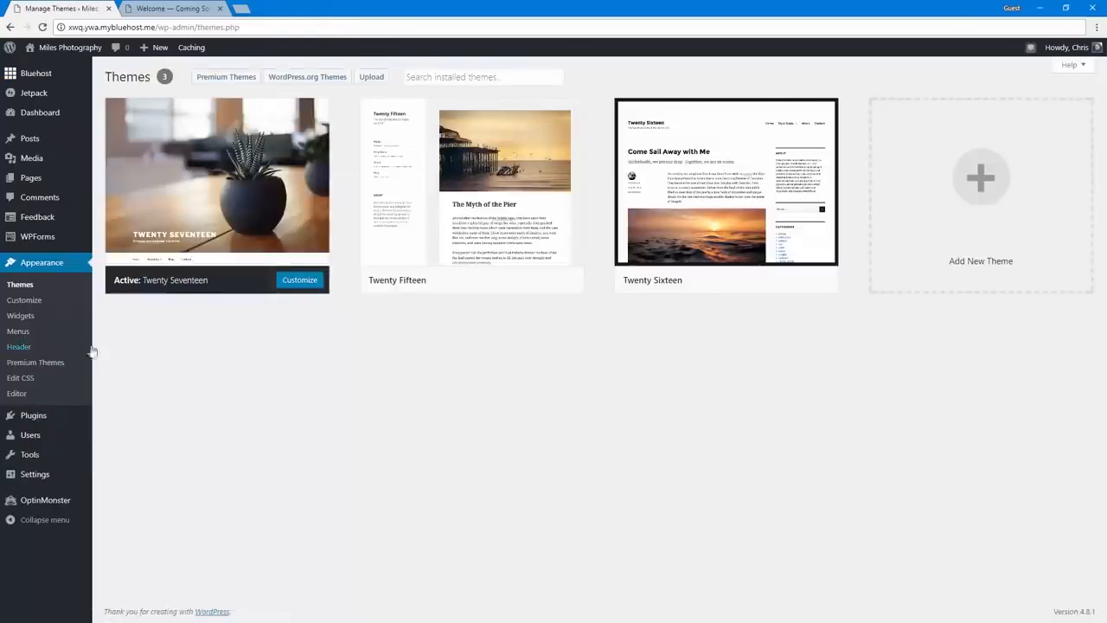
click(303, 85)
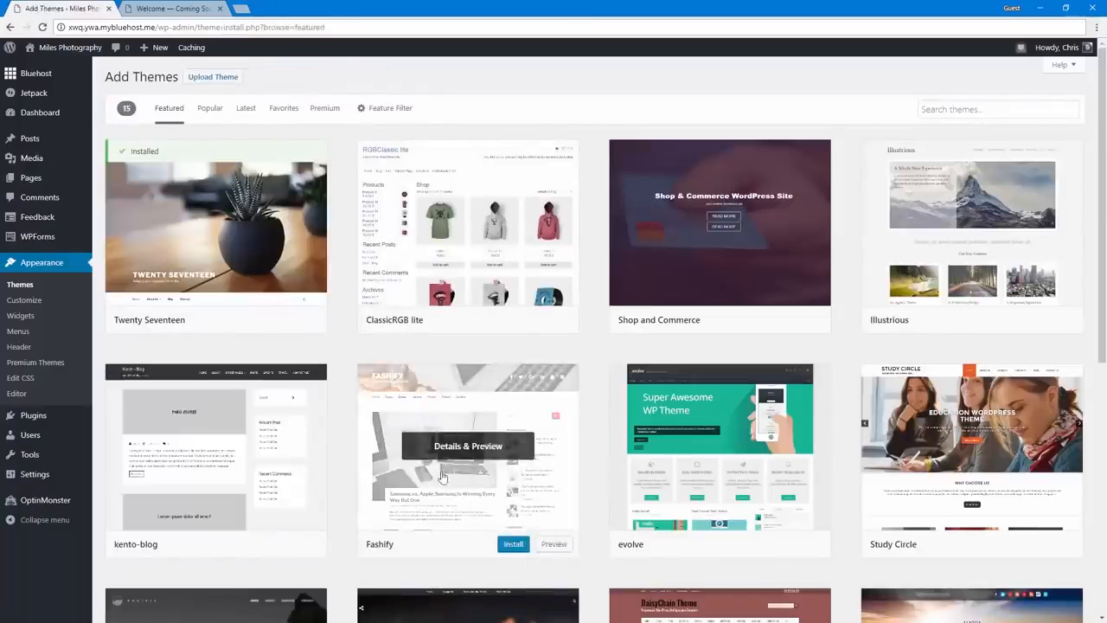
click(201, 109)
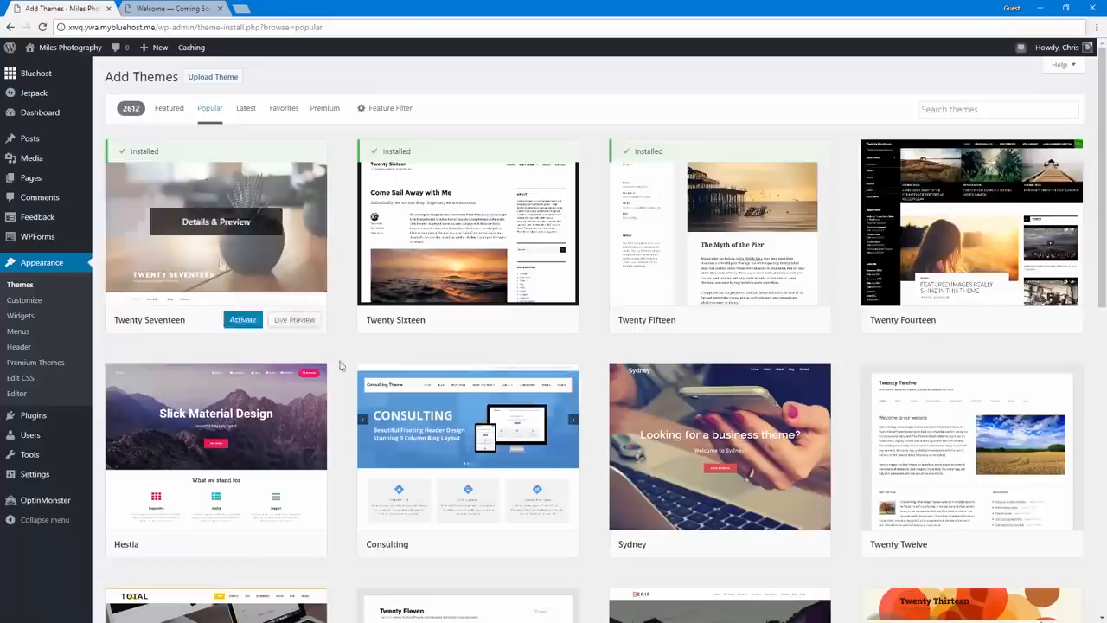
scroll(689, 229, down, 4)
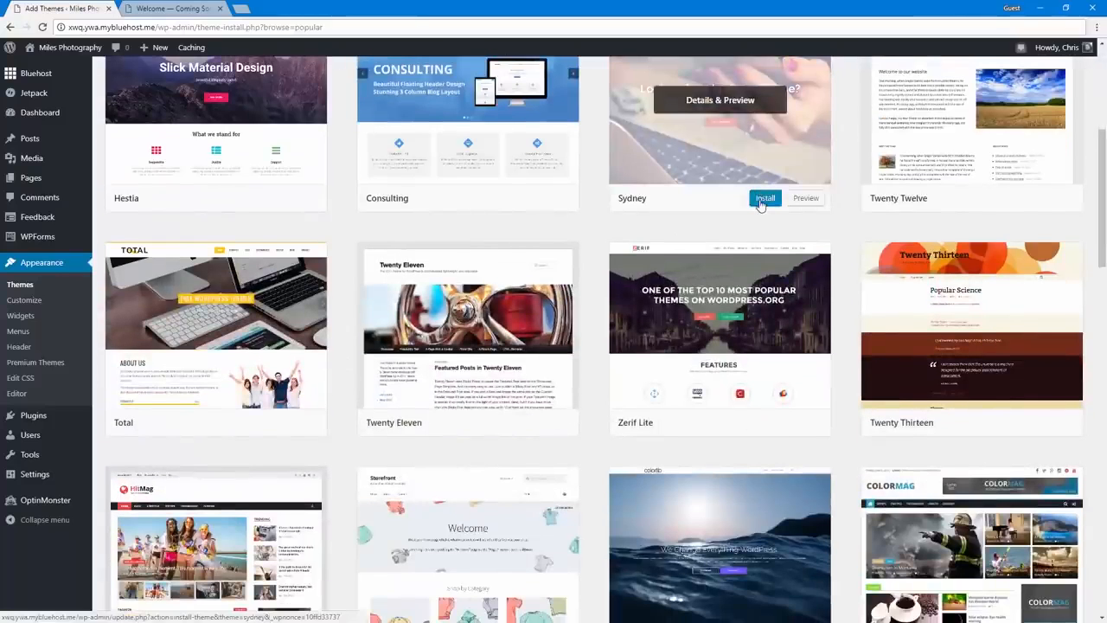
Install the Sydney theme from the popular WordPress.org themes and return to the installed themes.
click(759, 198)
scroll(534, 310, up, 1)
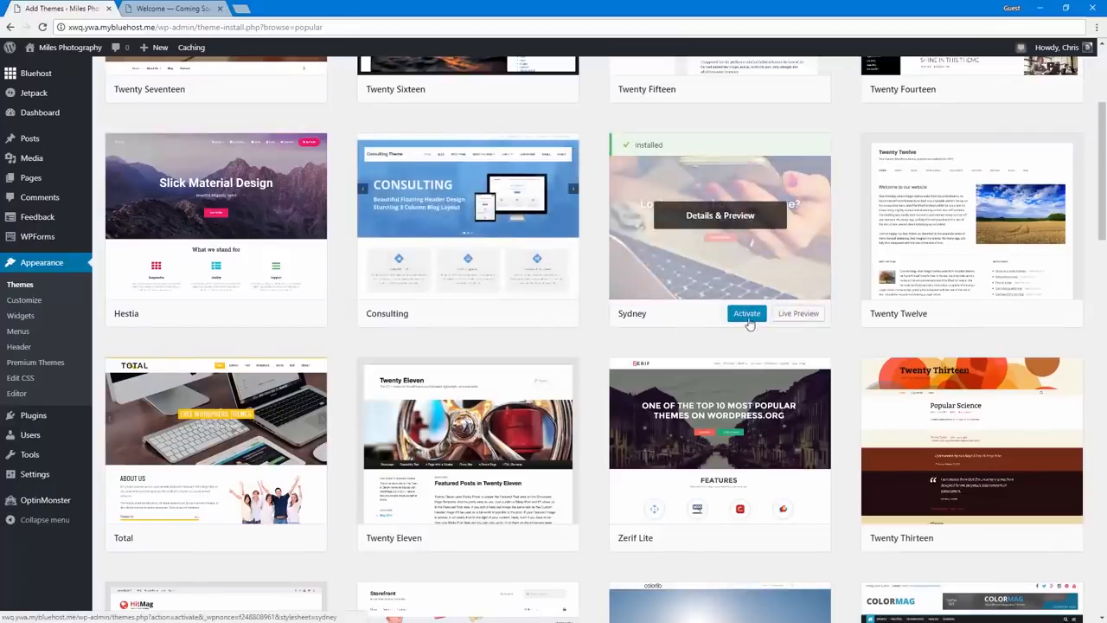
scroll(210, 288, up, 4)
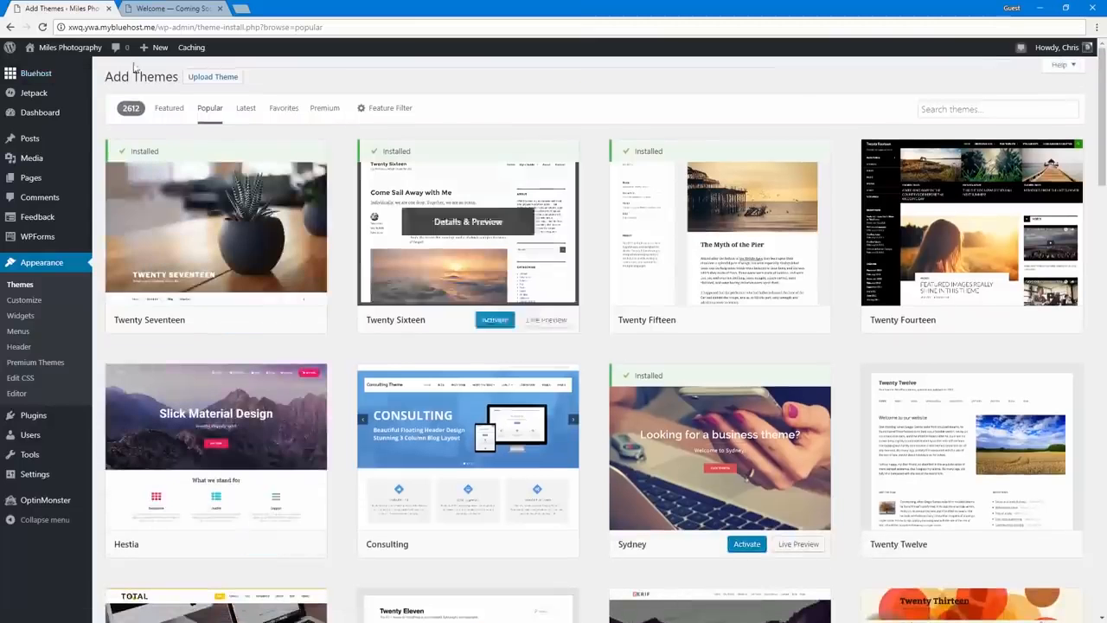
click(61, 264)
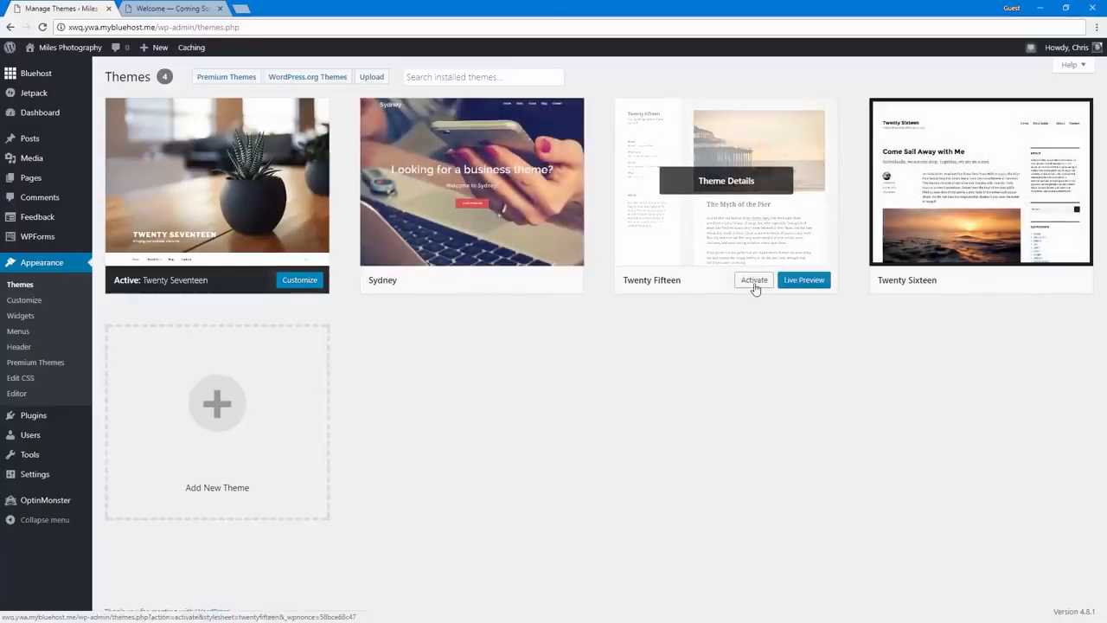
Activate the Twenty Fifteen theme and look over the live home page in that design.
click(753, 283)
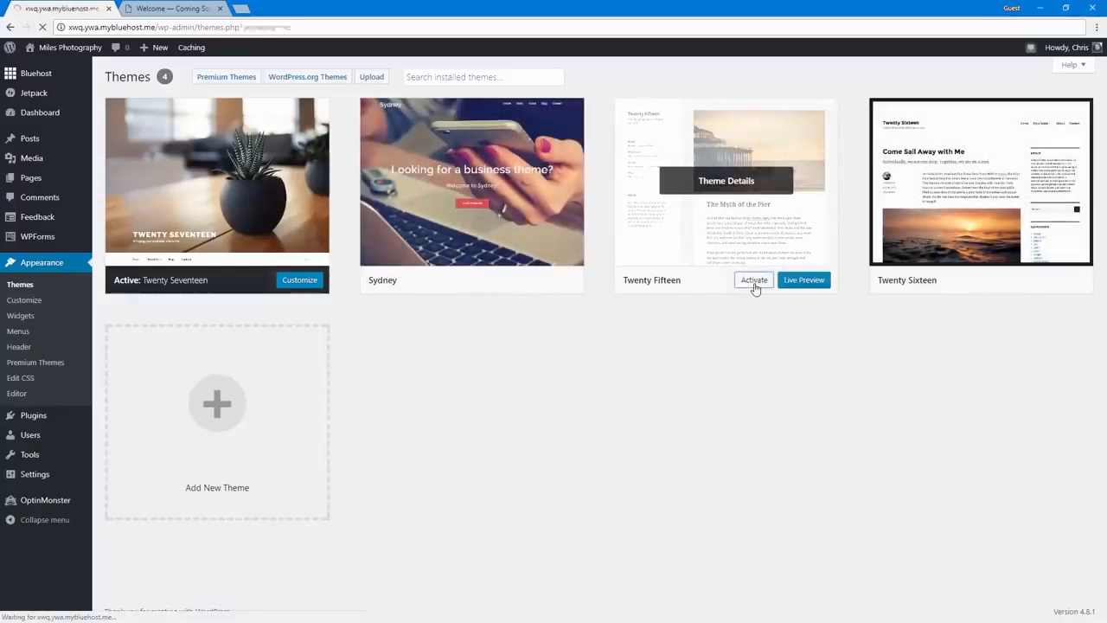
mouse_move(94, 68)
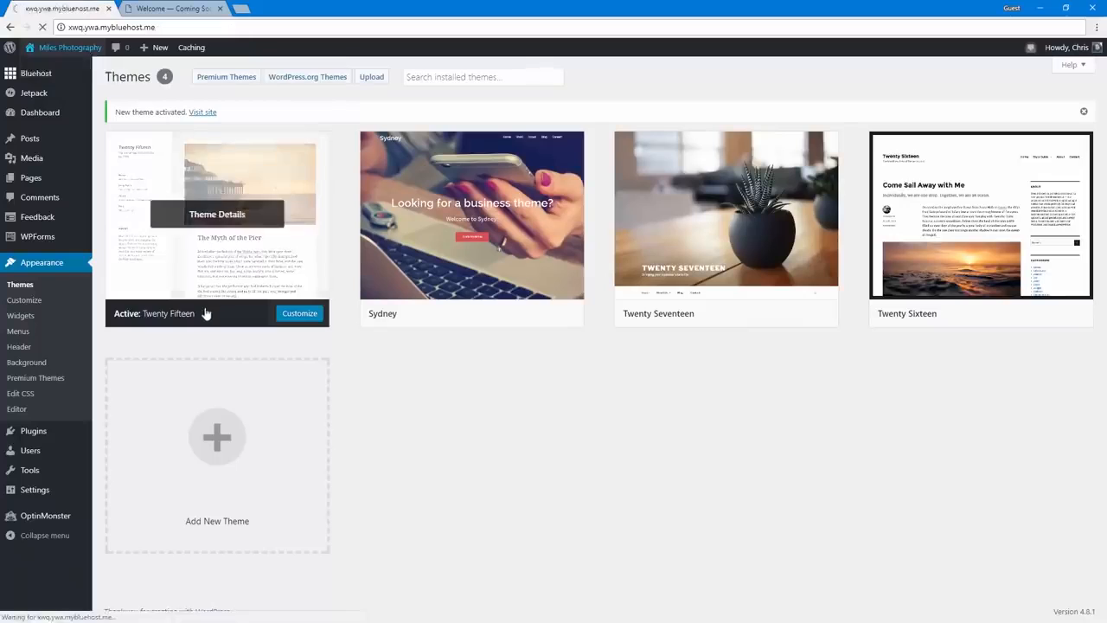
scroll(302, 460, down, 3)
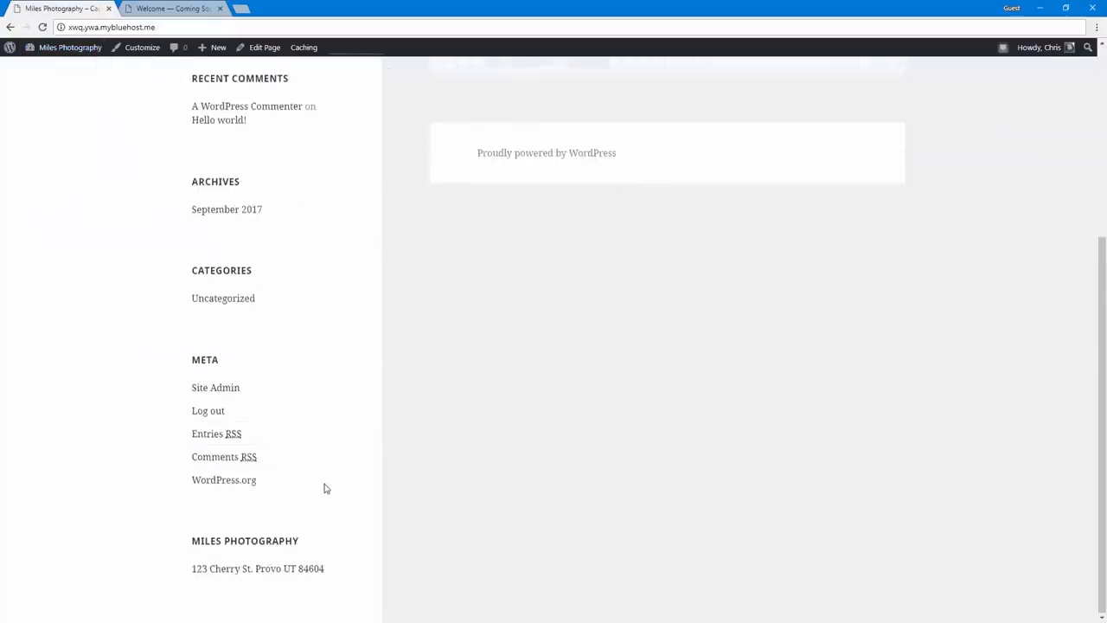
scroll(325, 488, up, 4)
Return to the theme management page, reactivate the Twenty Seventeen theme, and dismiss the activation notice.
click(83, 48)
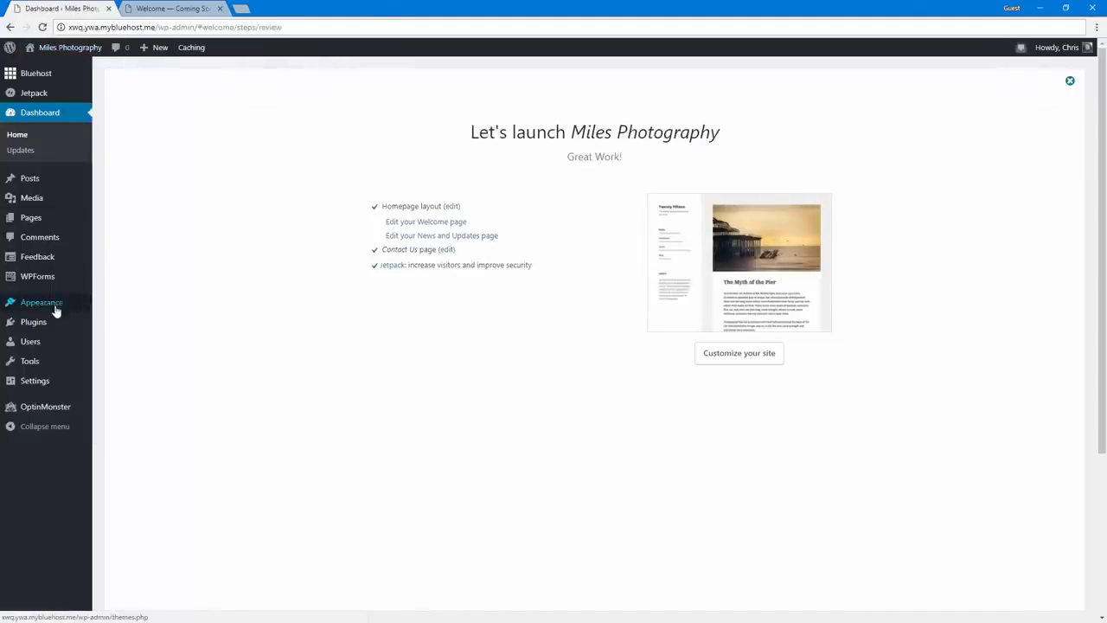
click(38, 306)
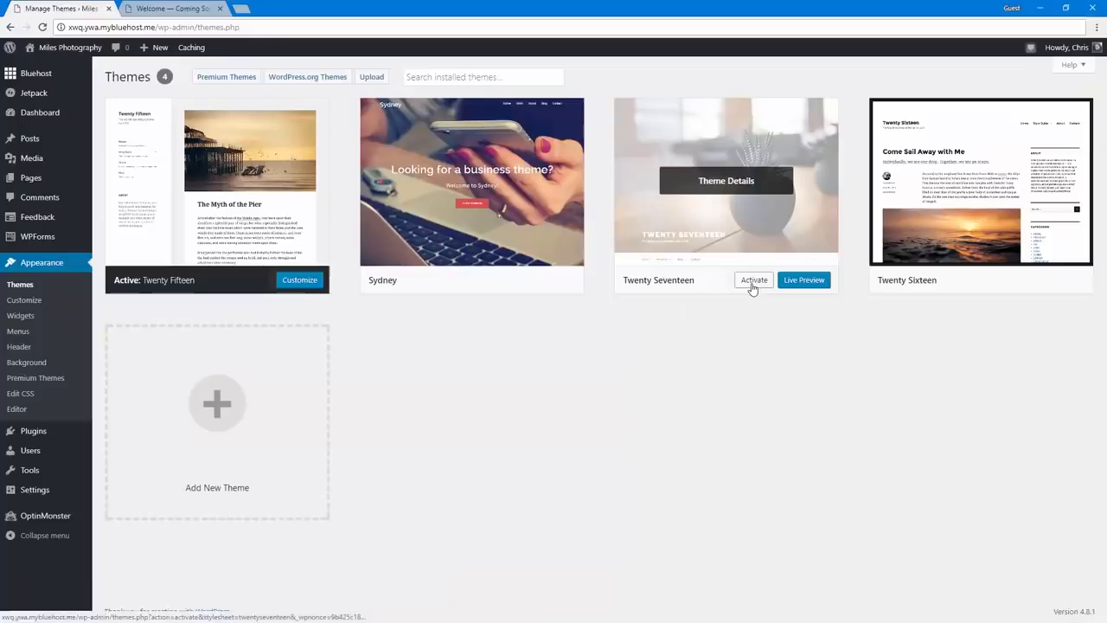
click(753, 285)
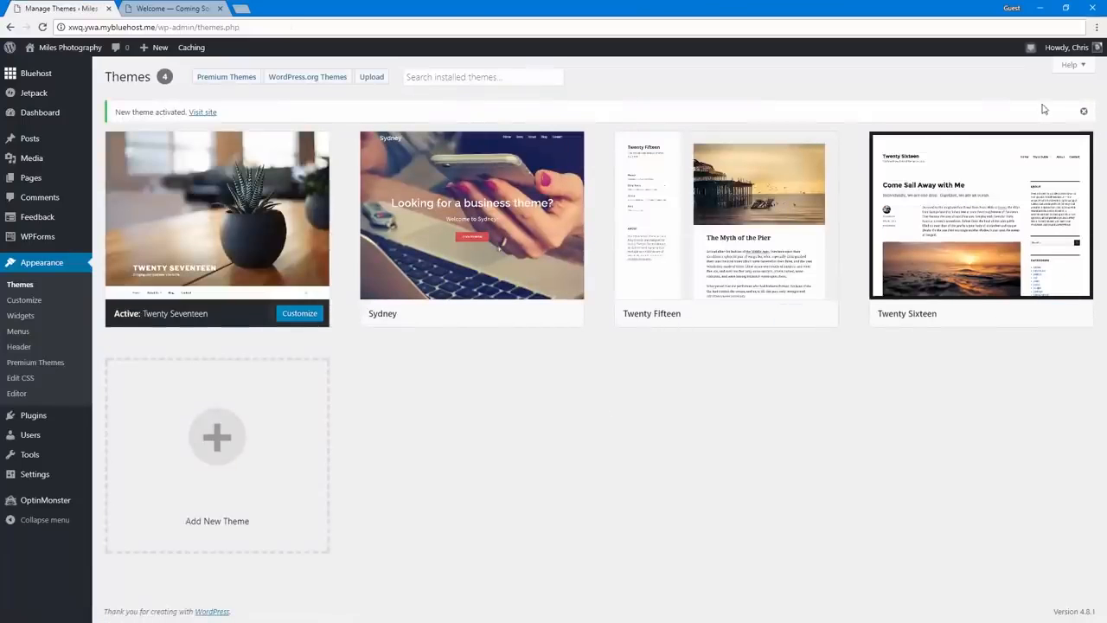
click(1081, 116)
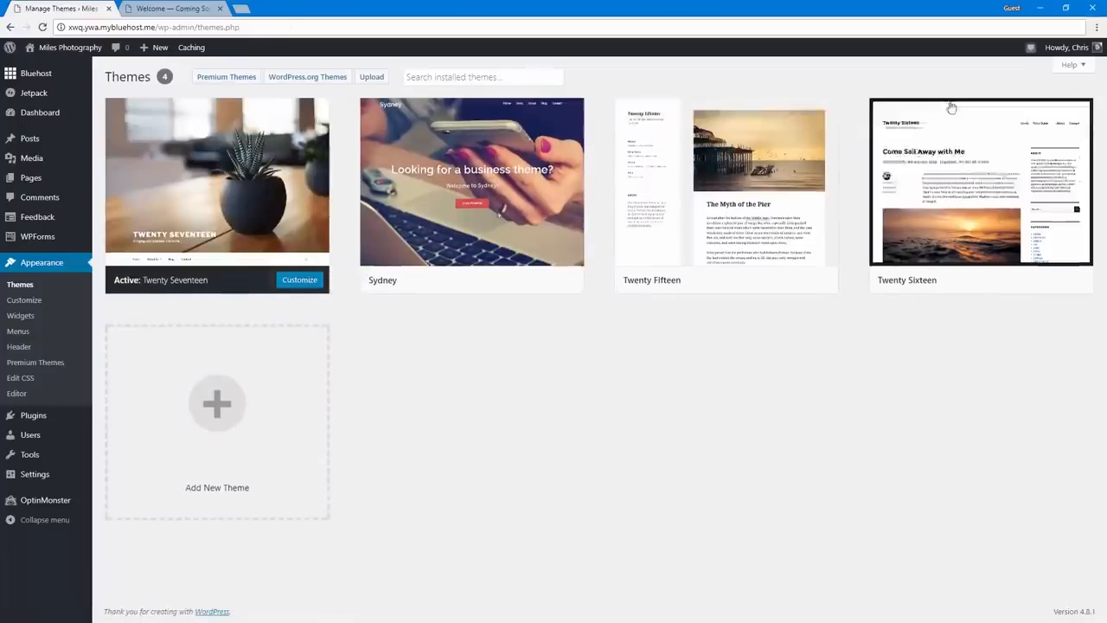
Open the live home page in the customizer, browse the installed themes there, and return to the customization options for Twenty Seventeen.
click(81, 54)
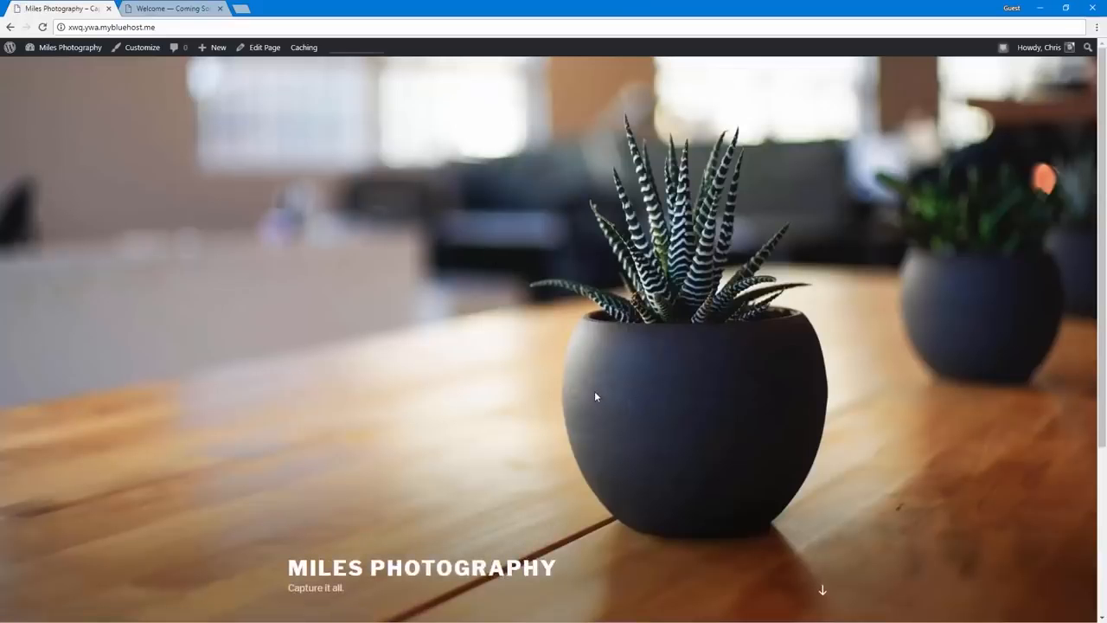
click(133, 54)
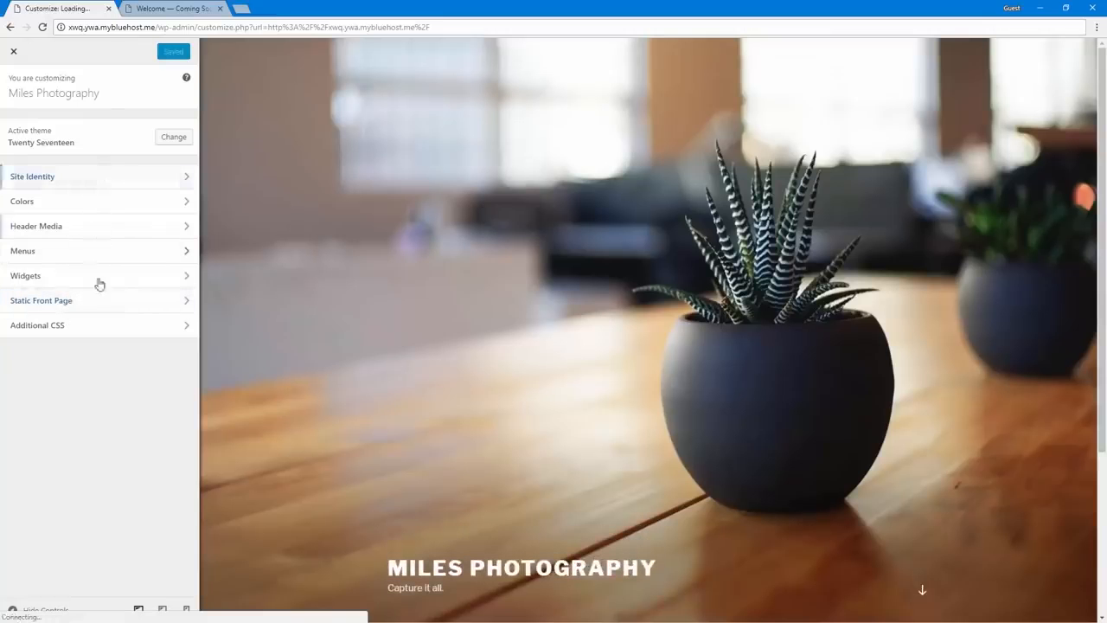
click(171, 136)
scroll(116, 306, down, 2)
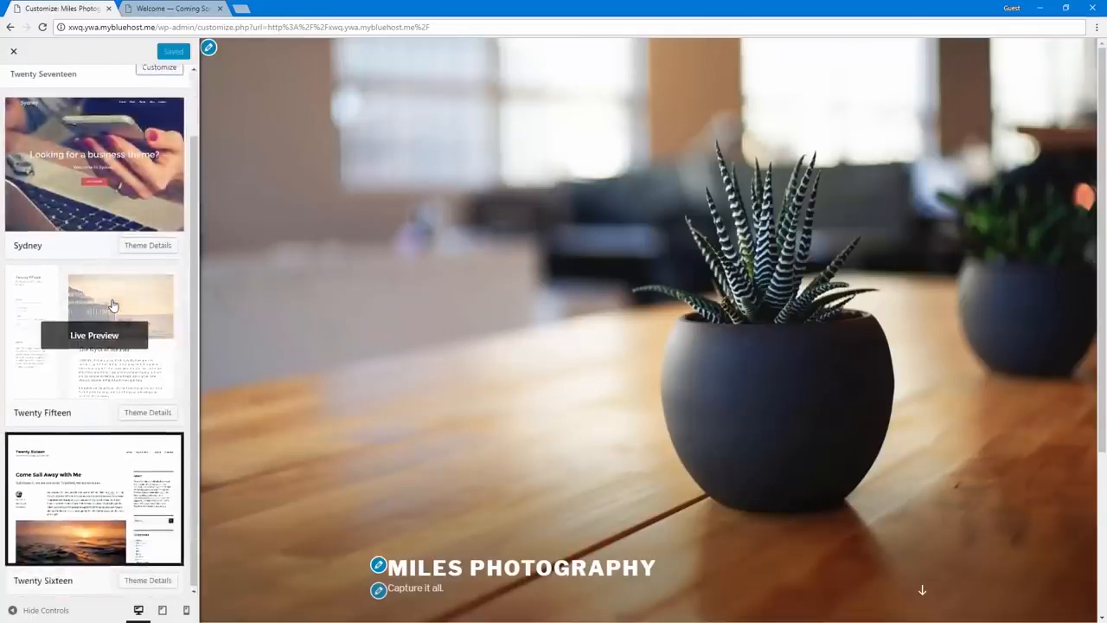
scroll(113, 305, up, 2)
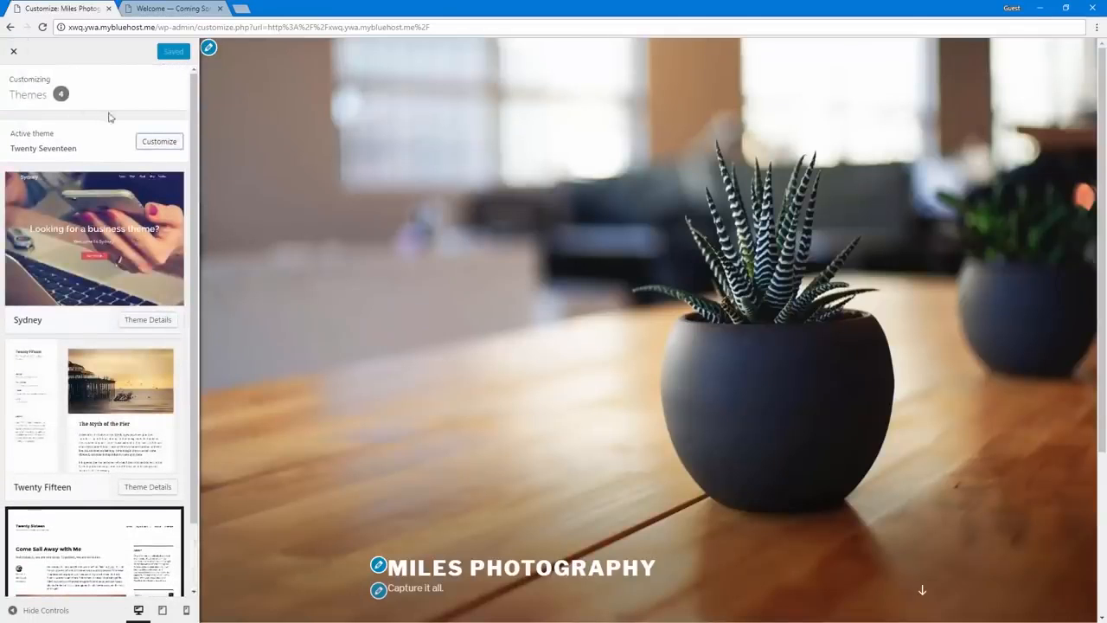
click(158, 142)
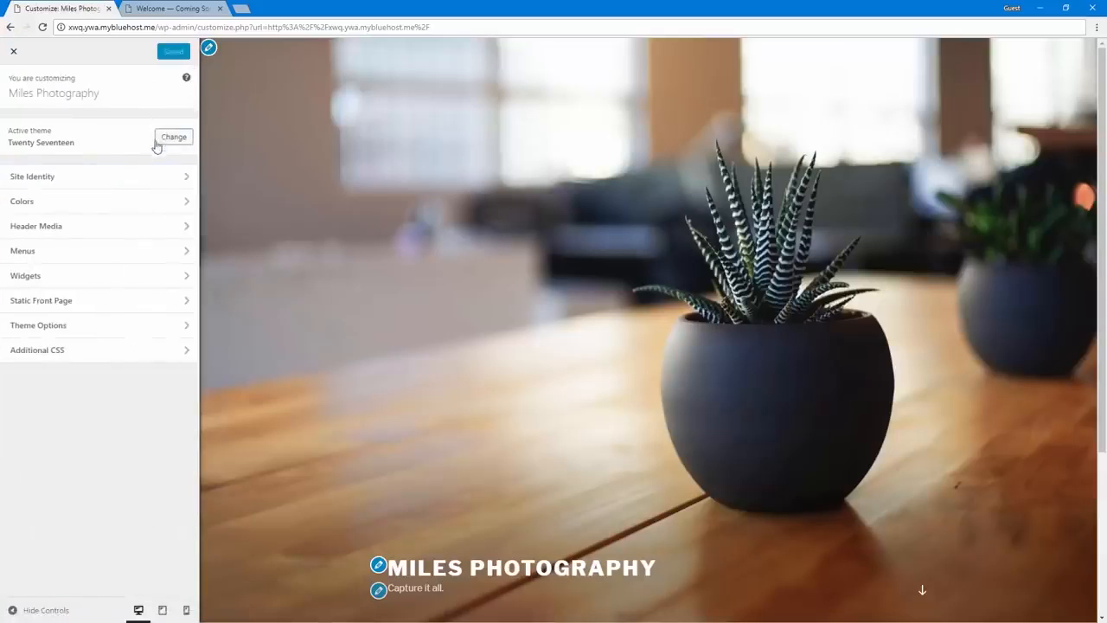
Open the Site Identity settings and check the site title and tagline fields.
click(110, 177)
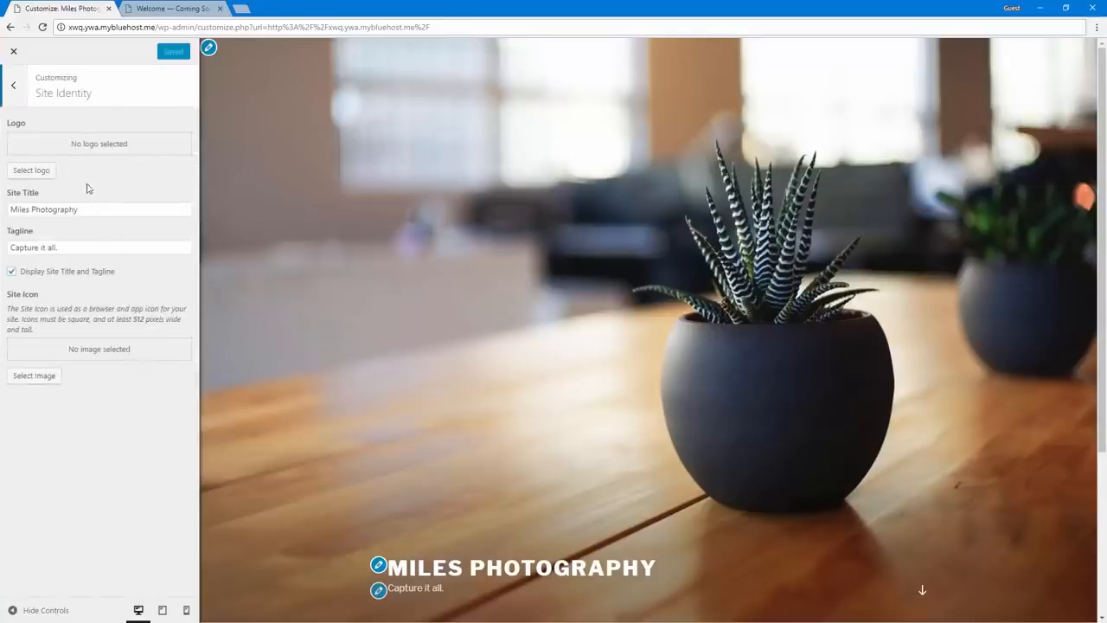
click(81, 208)
click(82, 246)
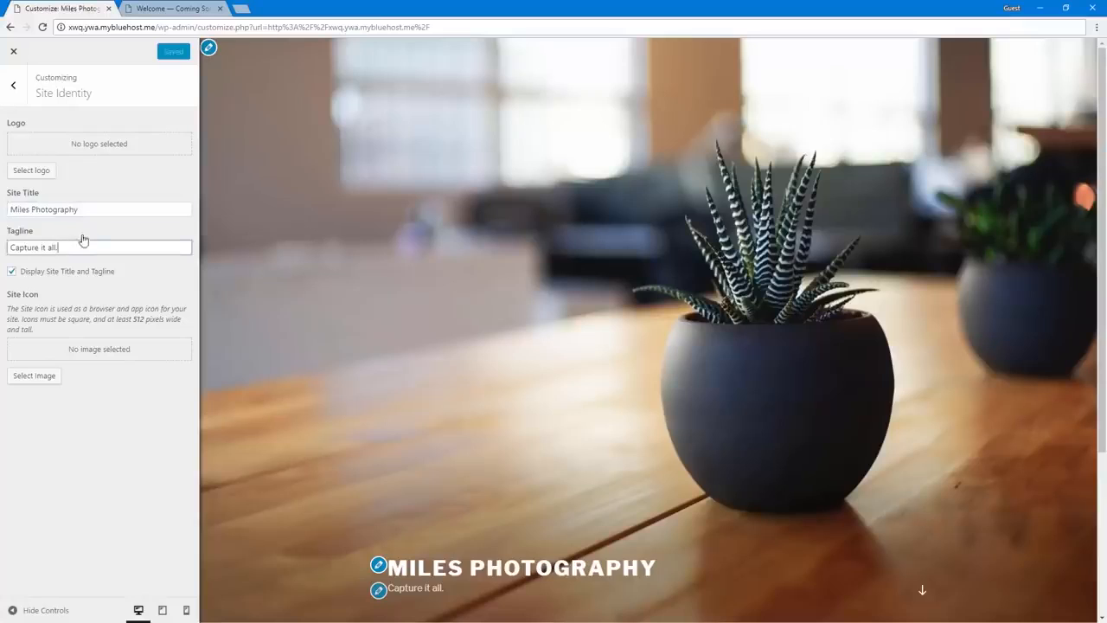
click(92, 207)
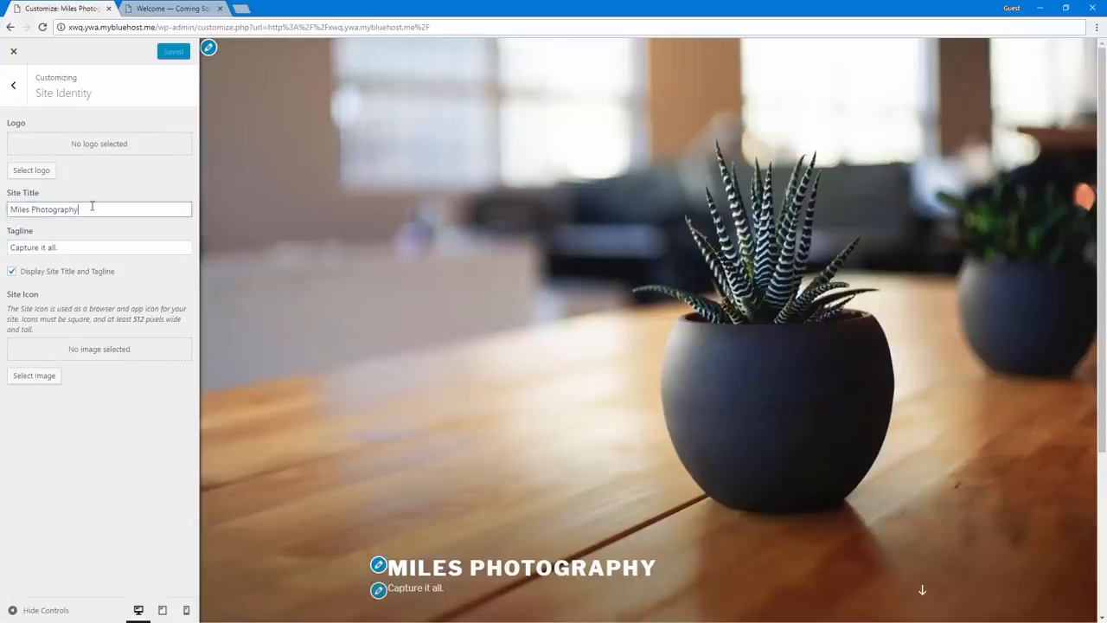
click(101, 185)
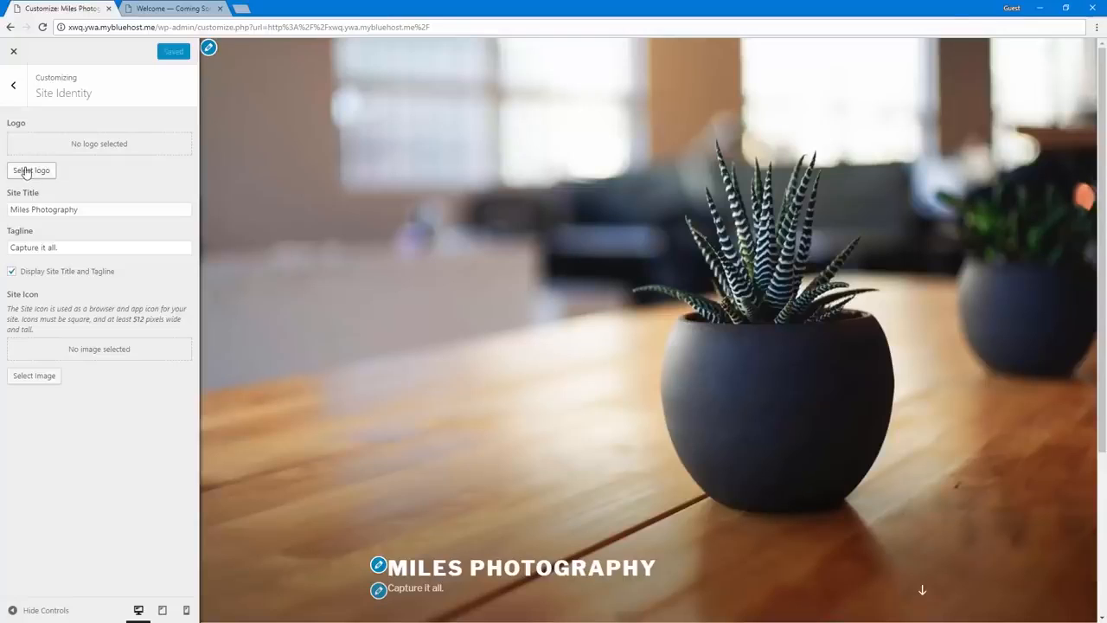
Upload camera-clip-art.png from the Pictures folder and set it as the site logo.
click(27, 171)
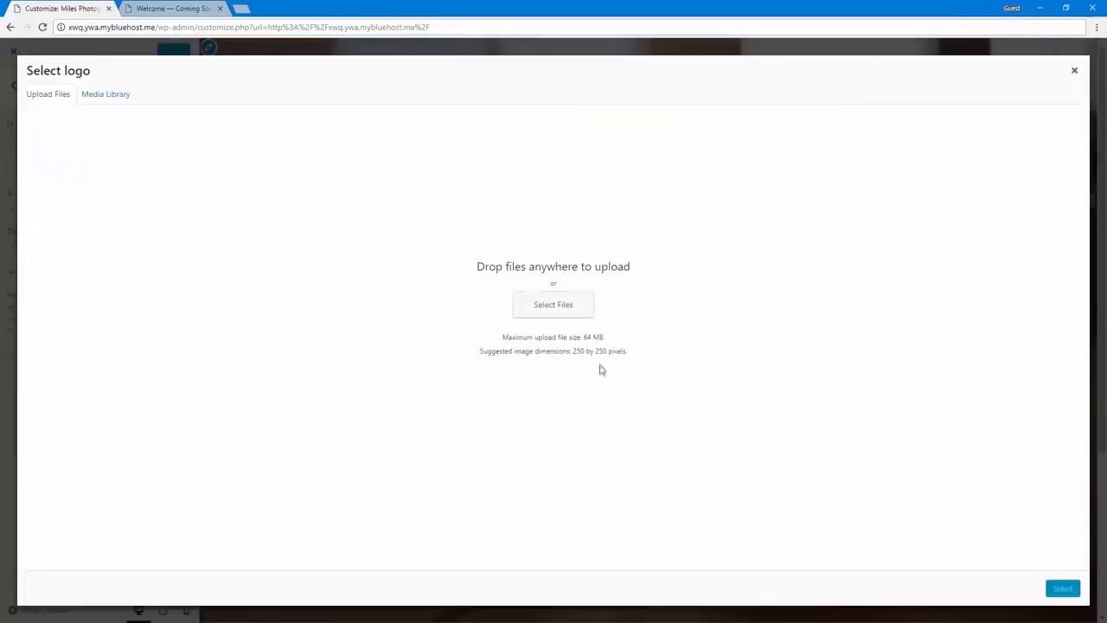
click(565, 306)
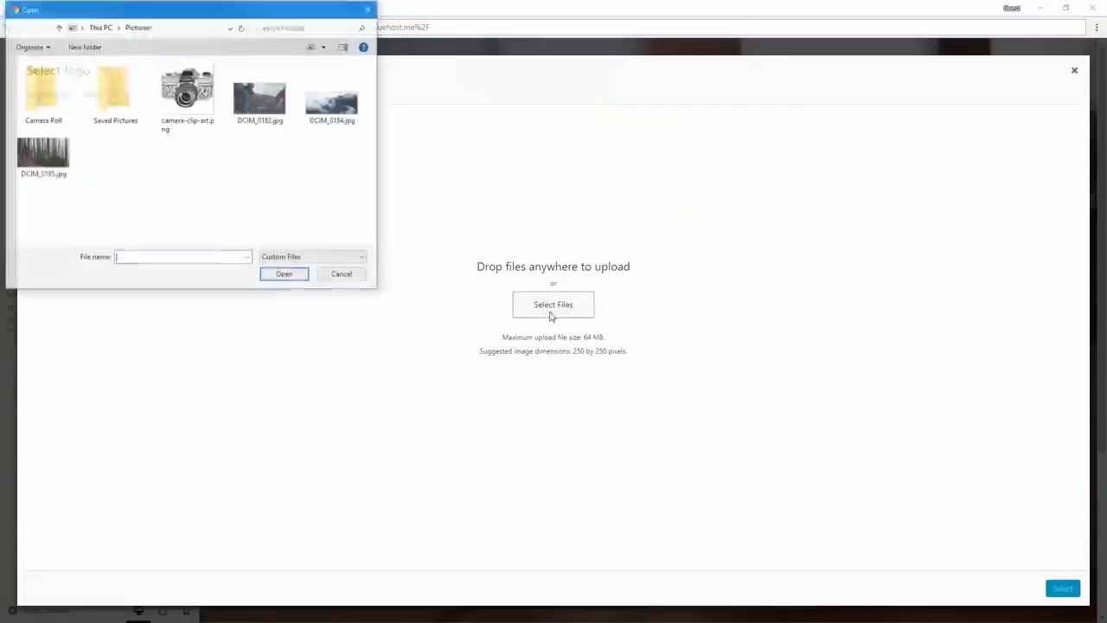
double_click(201, 115)
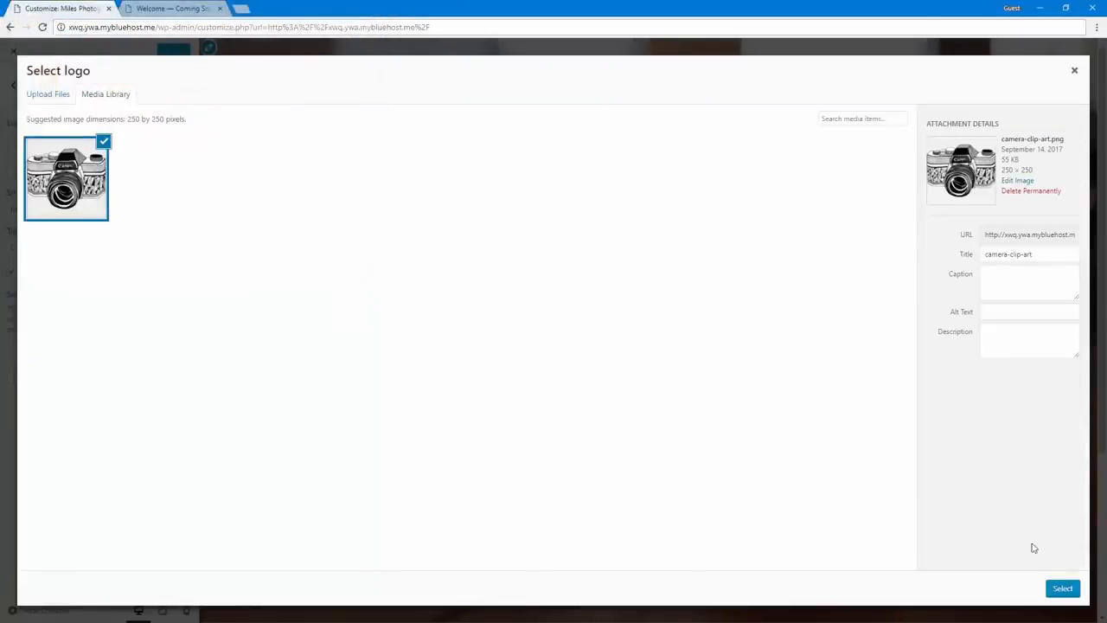
click(1062, 588)
click(1049, 588)
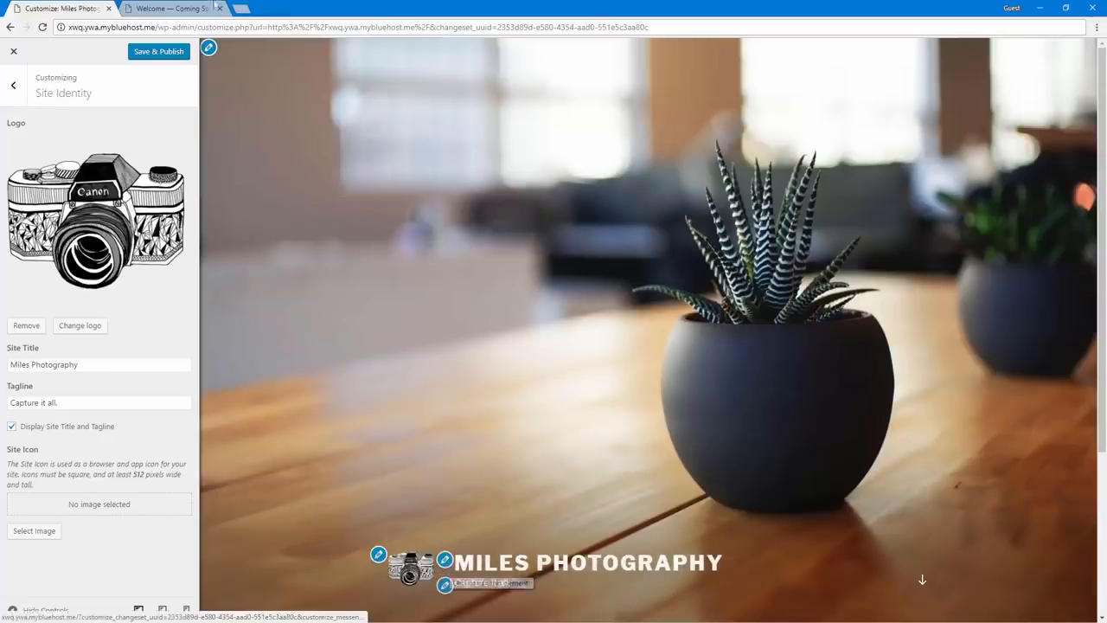
Open the Header Media settings from the preview, upload DCIM_0182.jpg, and set it as the new header image.
click(210, 50)
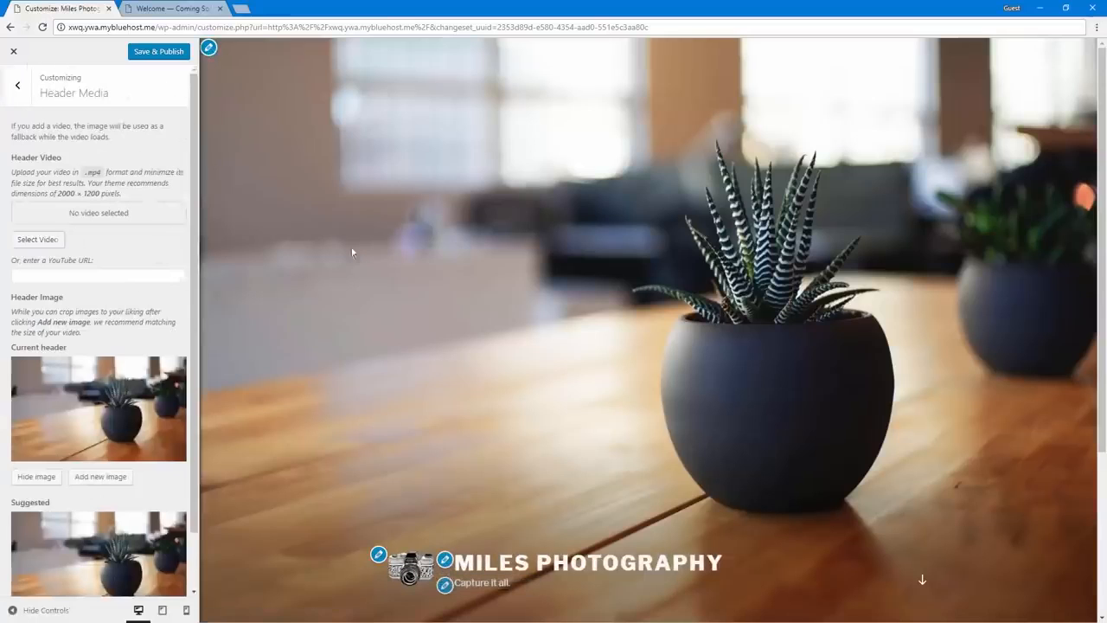
click(380, 554)
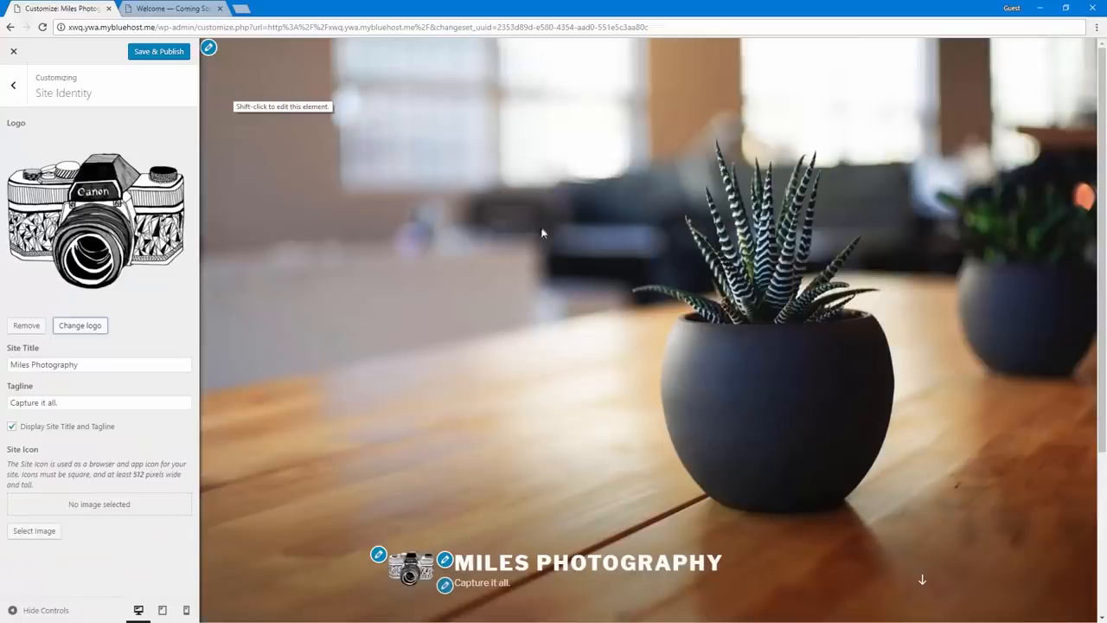
click(209, 49)
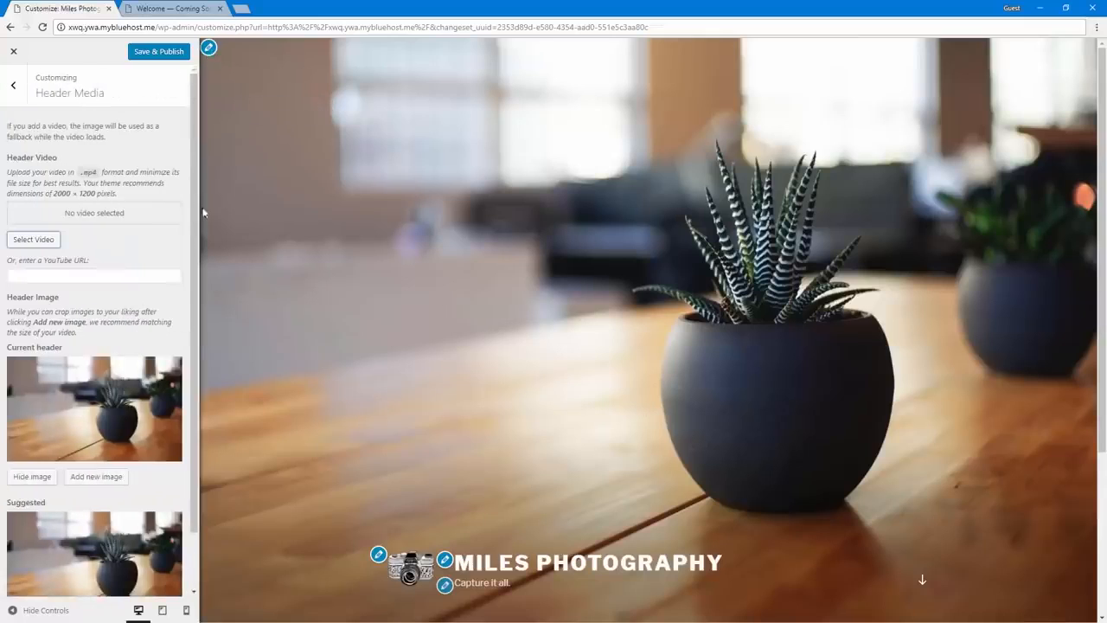
click(92, 479)
click(38, 93)
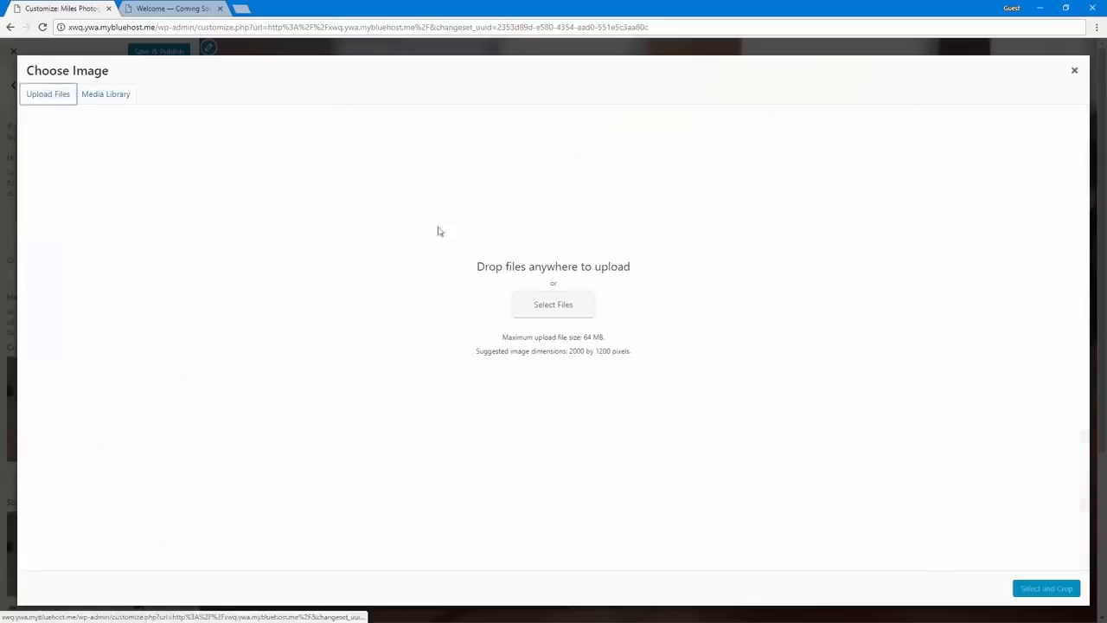
click(538, 311)
double_click(260, 96)
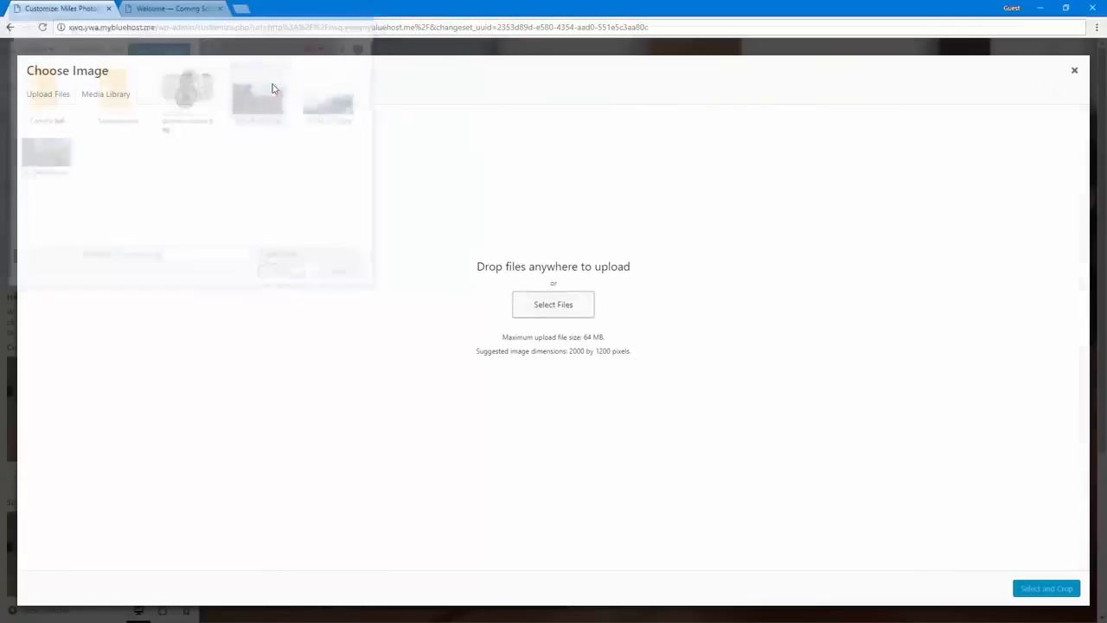
click(1047, 588)
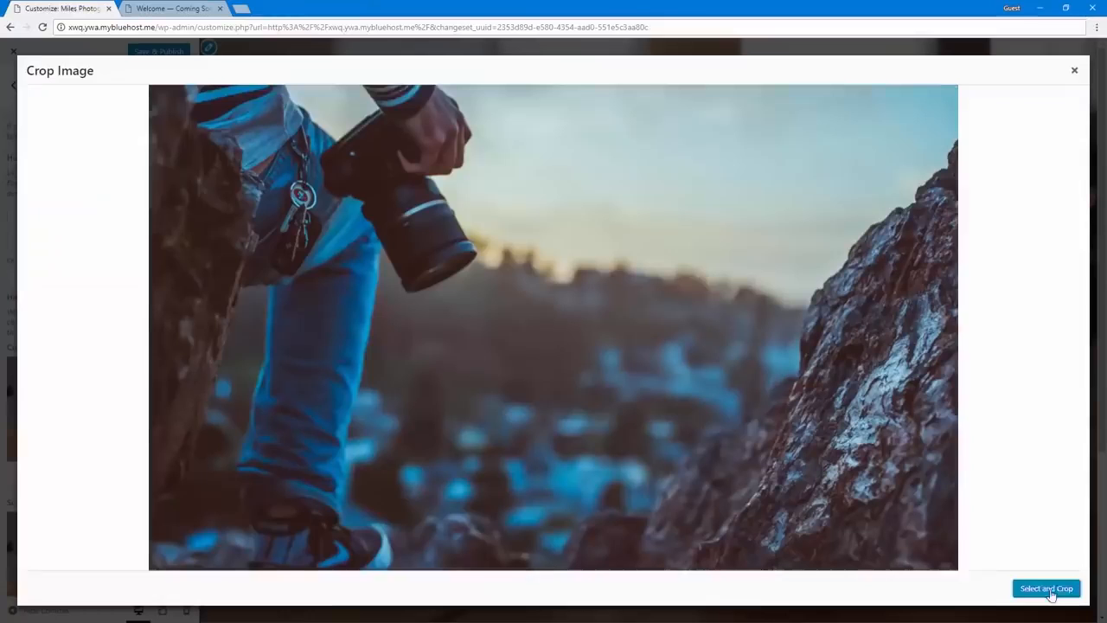
click(1049, 590)
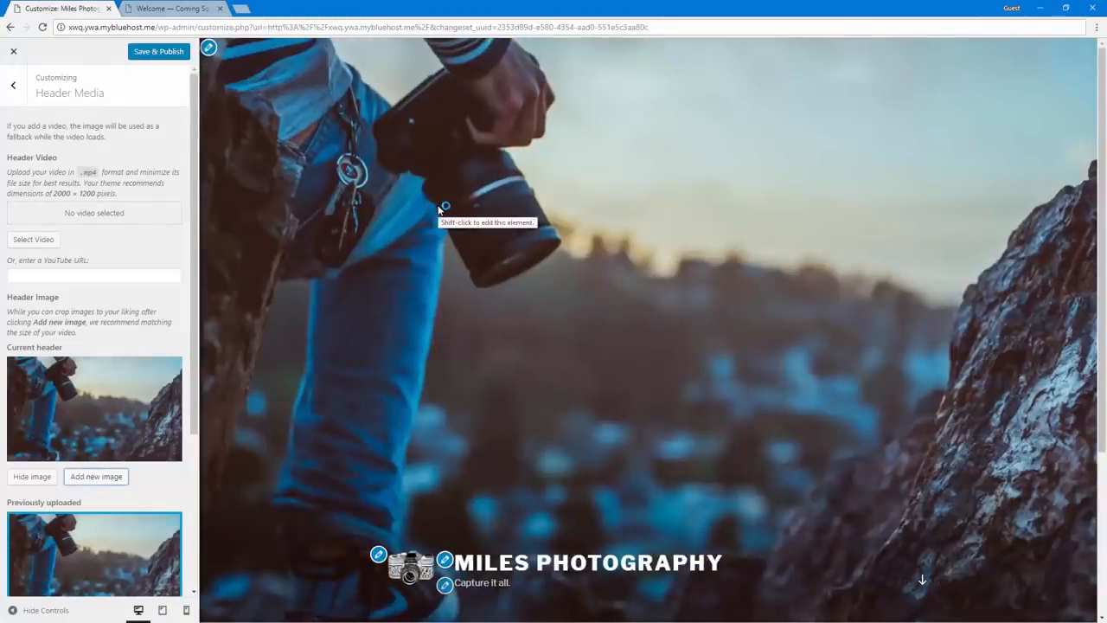
Change the tagline to "Capture it all on film." and set the camera-clip-art image from the media library as the site icon, uncropped.
click(444, 586)
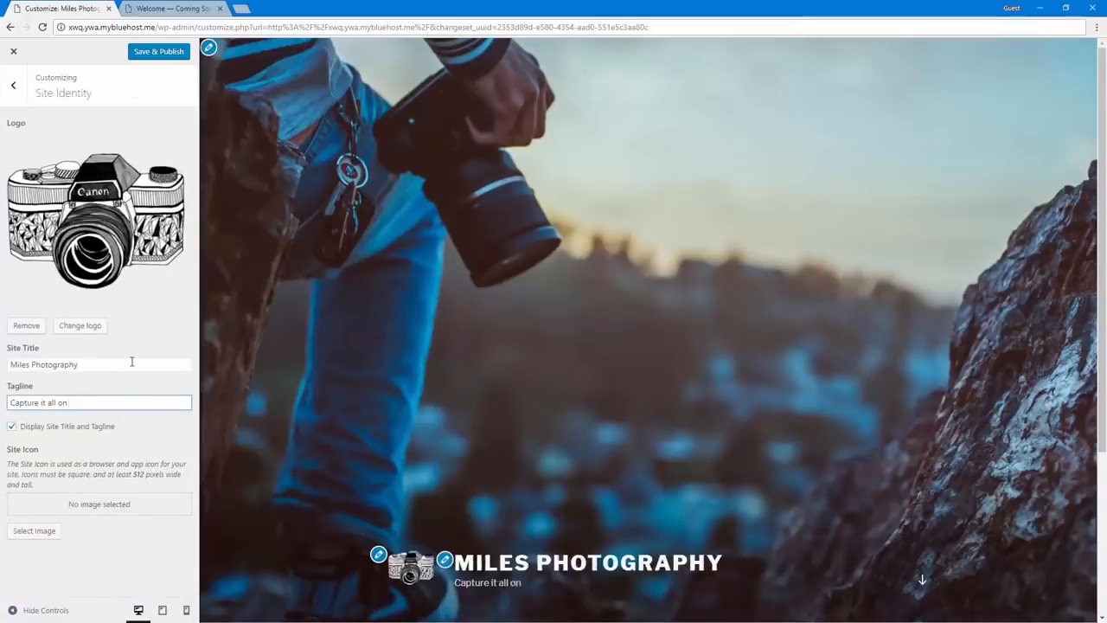
text(film.)
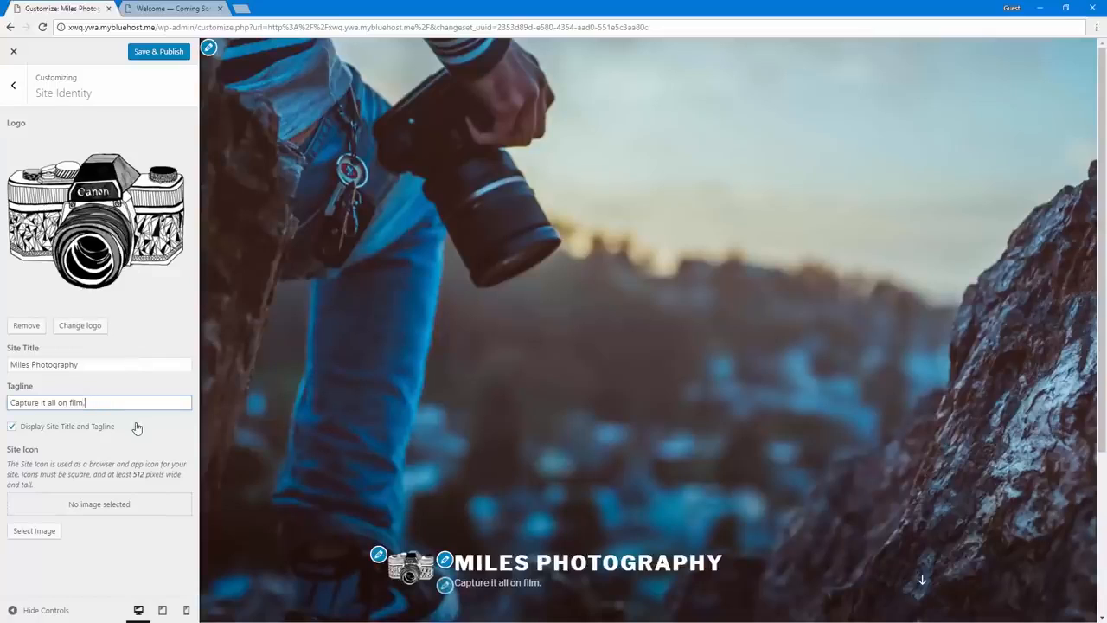
click(27, 533)
click(148, 180)
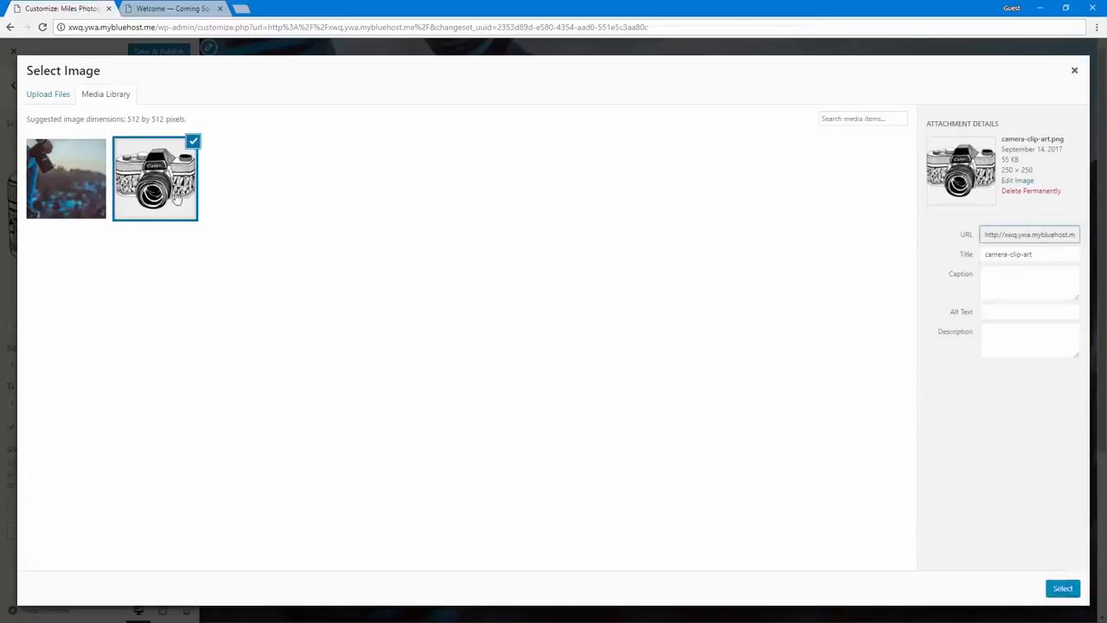
click(1061, 588)
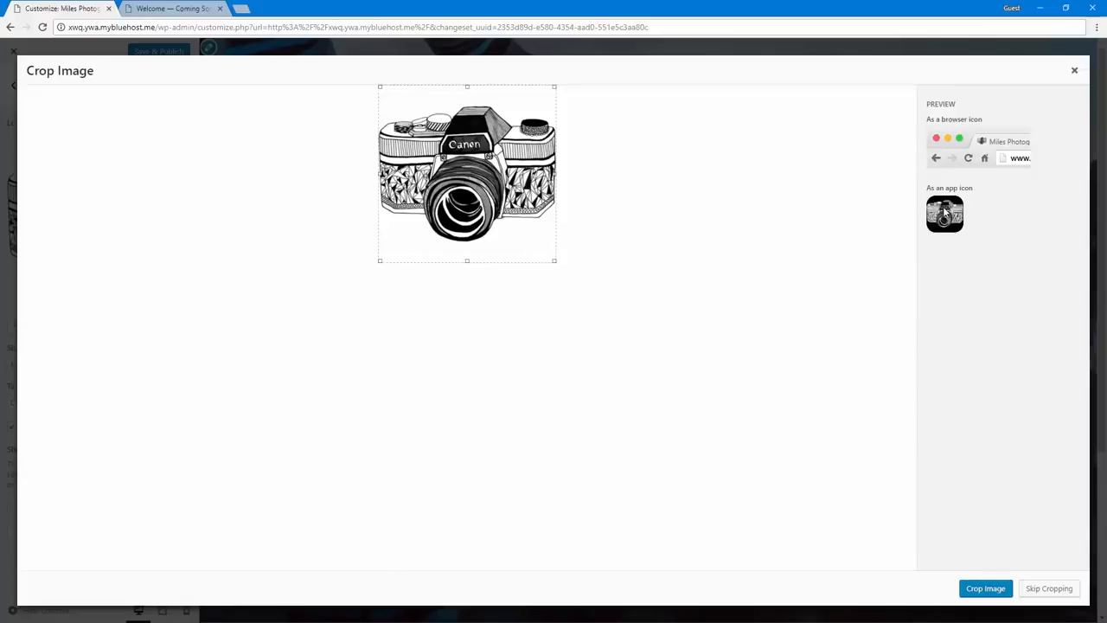
click(1048, 588)
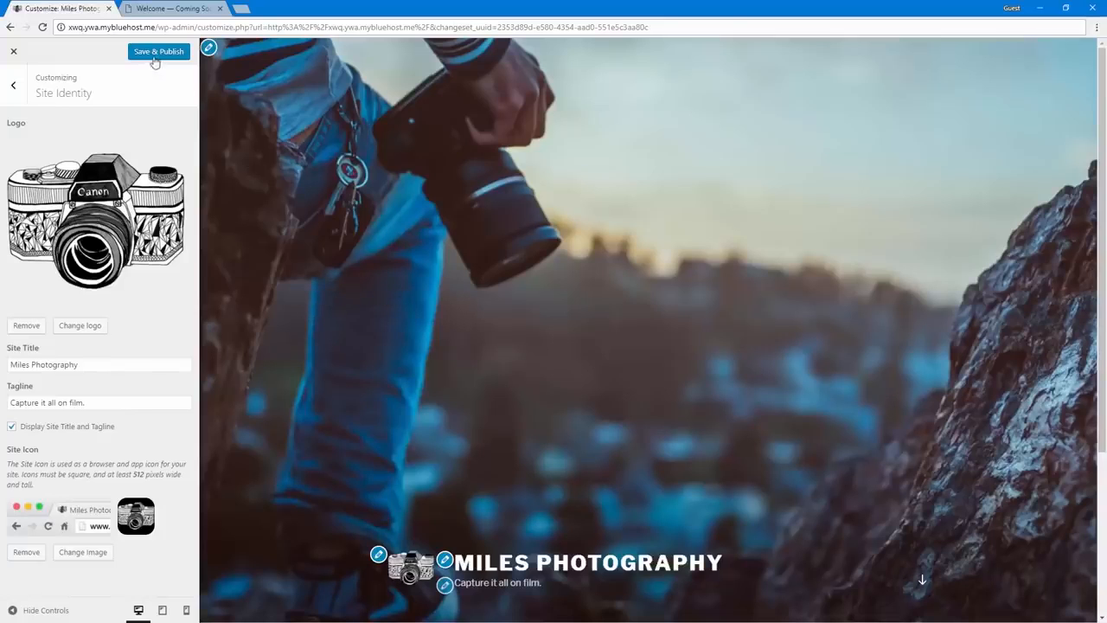
Review the customized home page in the preview, then save and publish the site identity changes.
scroll(396, 368, down, 3)
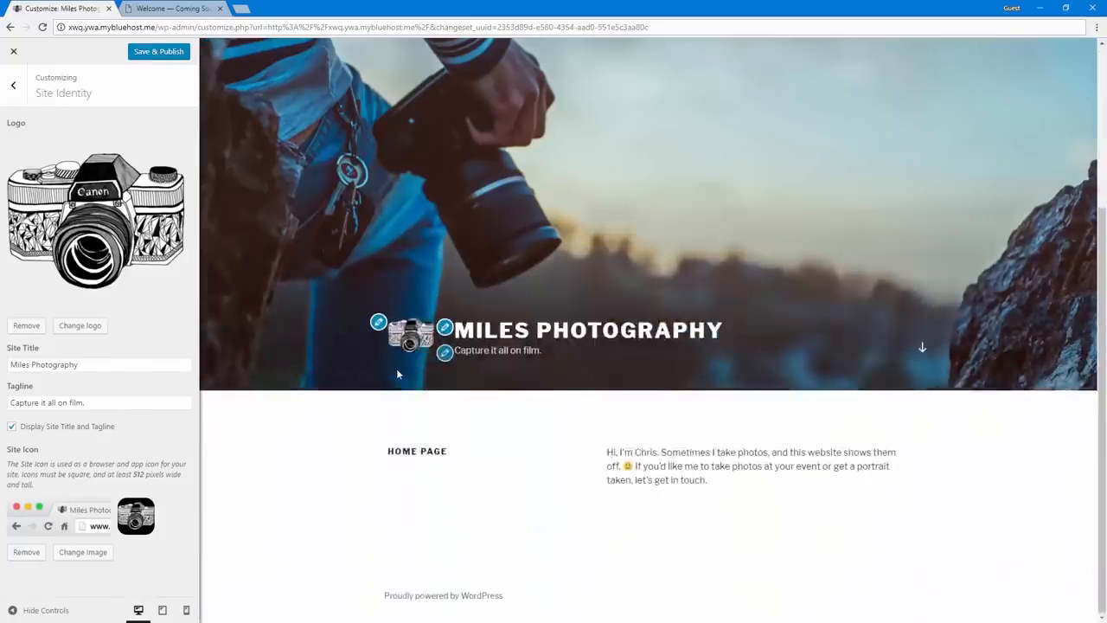
scroll(396, 369, up, 3)
scroll(328, 345, down, 3)
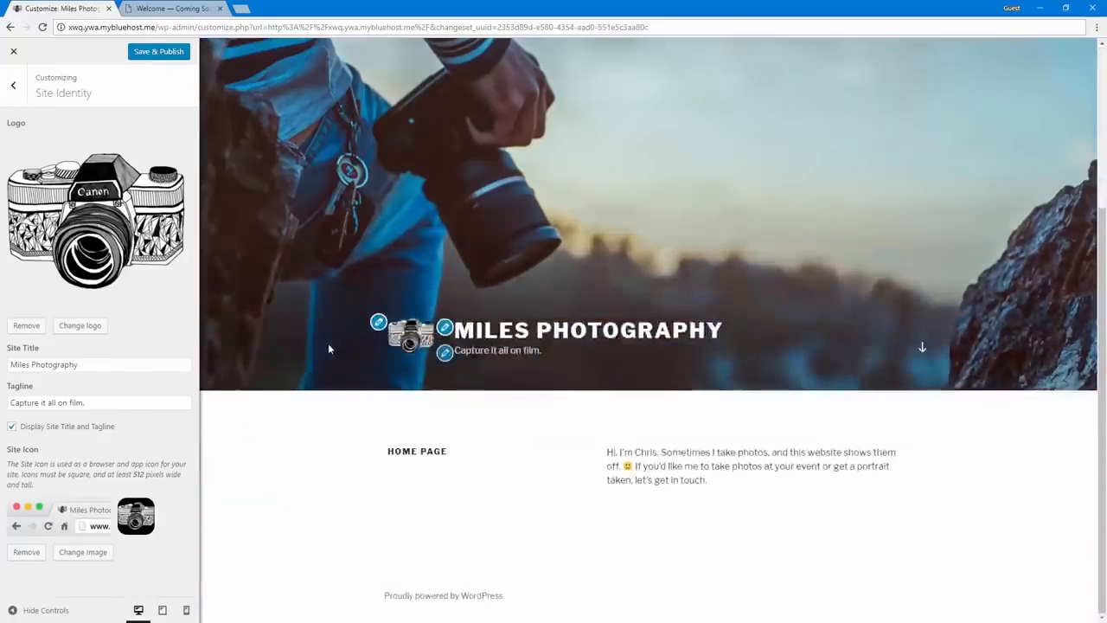
scroll(289, 337, up, 3)
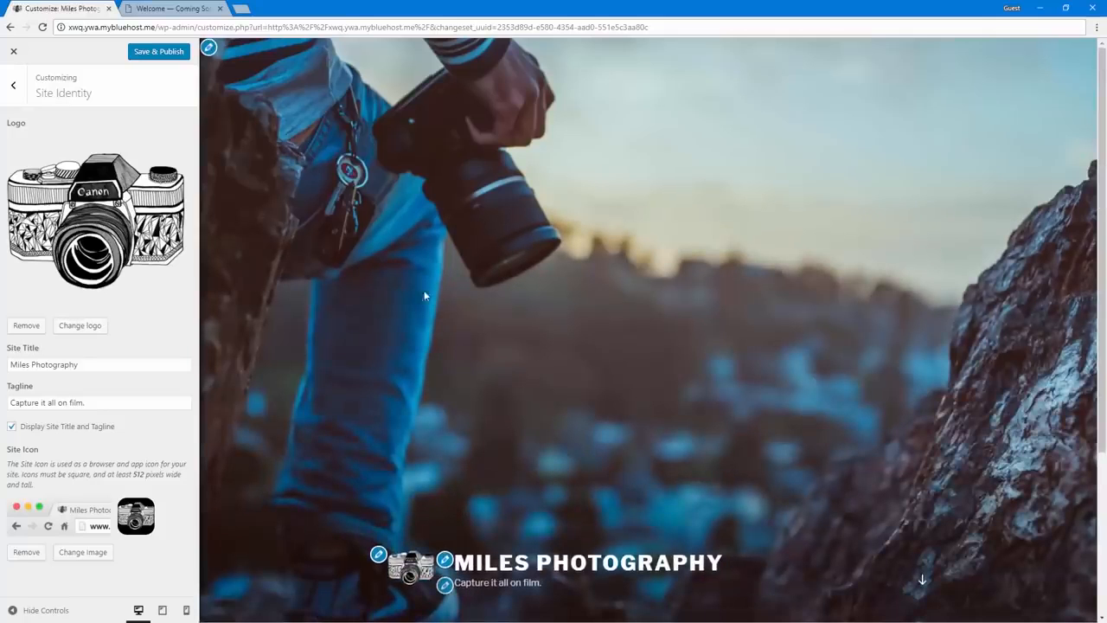
scroll(425, 308, down, 3)
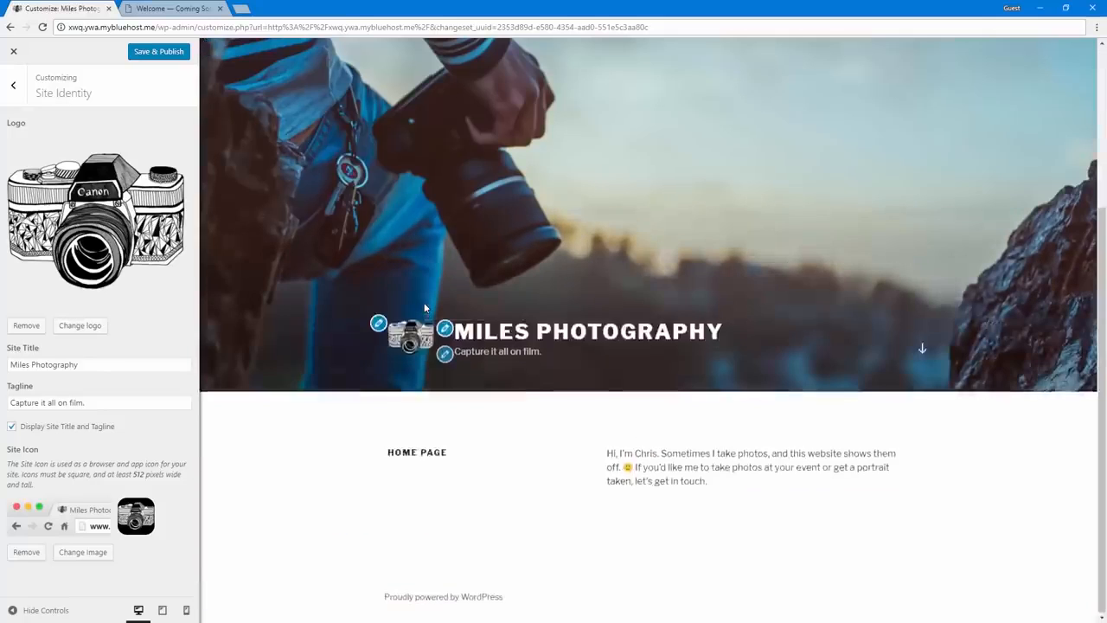
scroll(425, 308, up, 3)
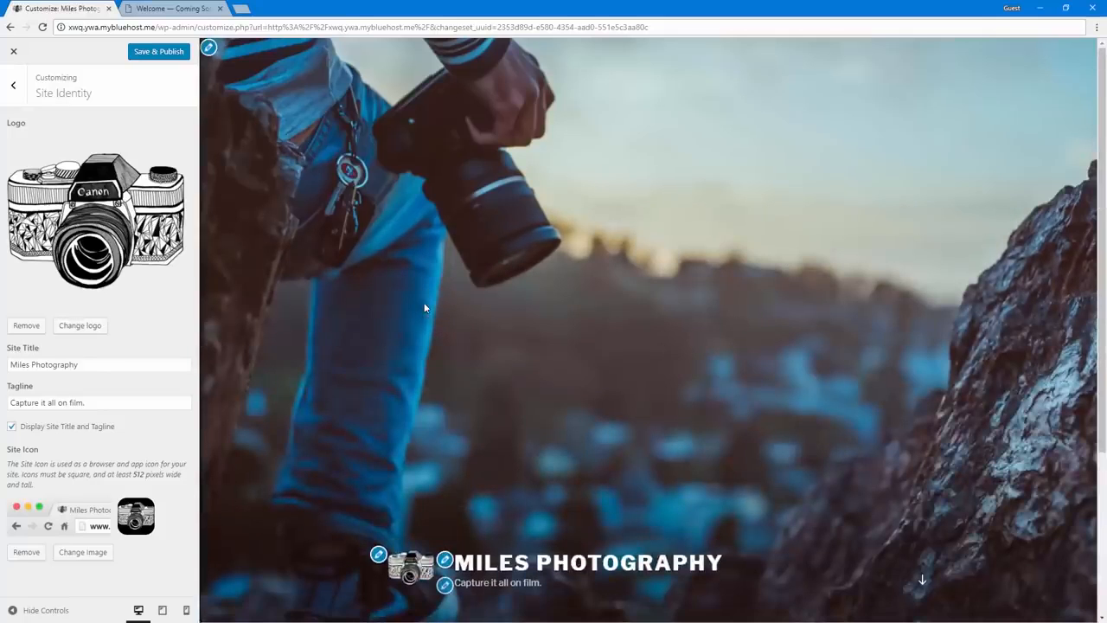
click(144, 57)
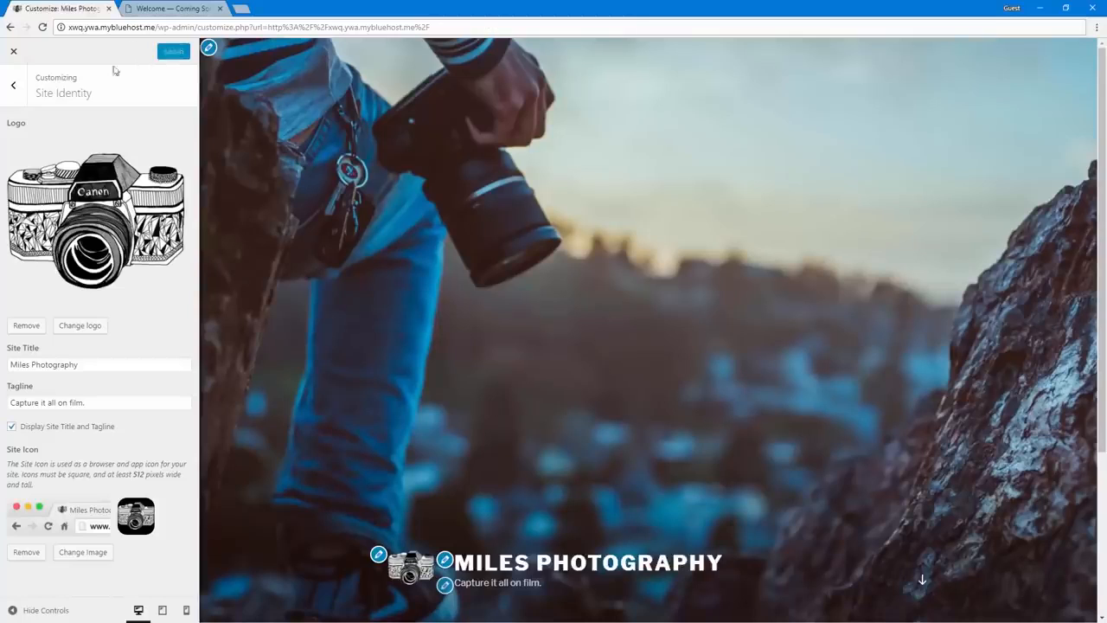
Open the Colors settings, try the Custom color scheme, and set the scheme to Dark.
click(13, 85)
click(95, 206)
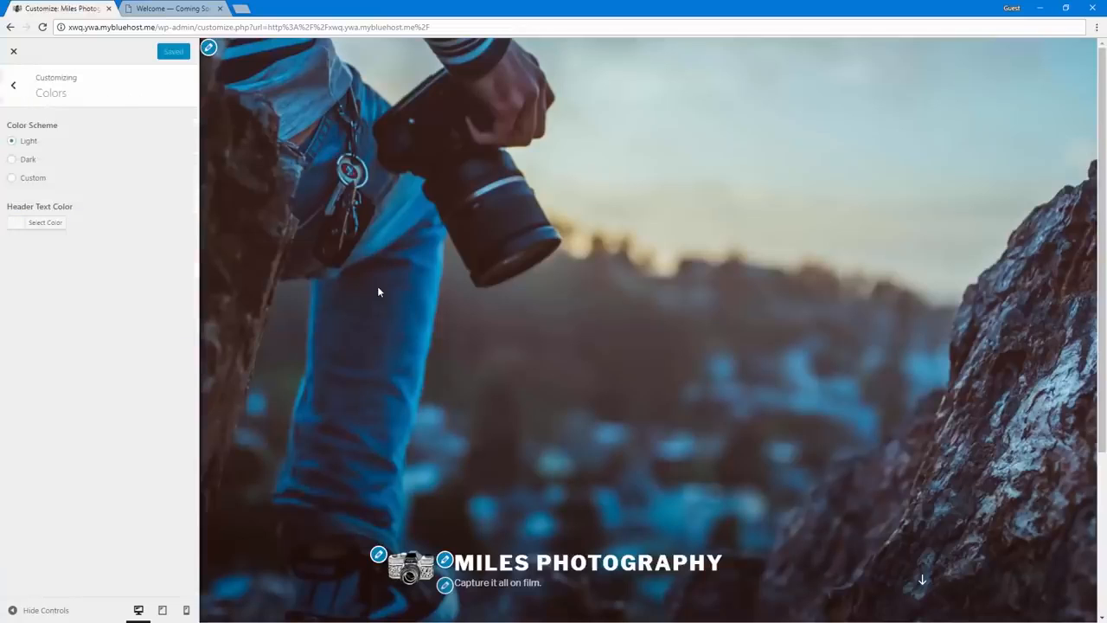
scroll(377, 291, down, 2)
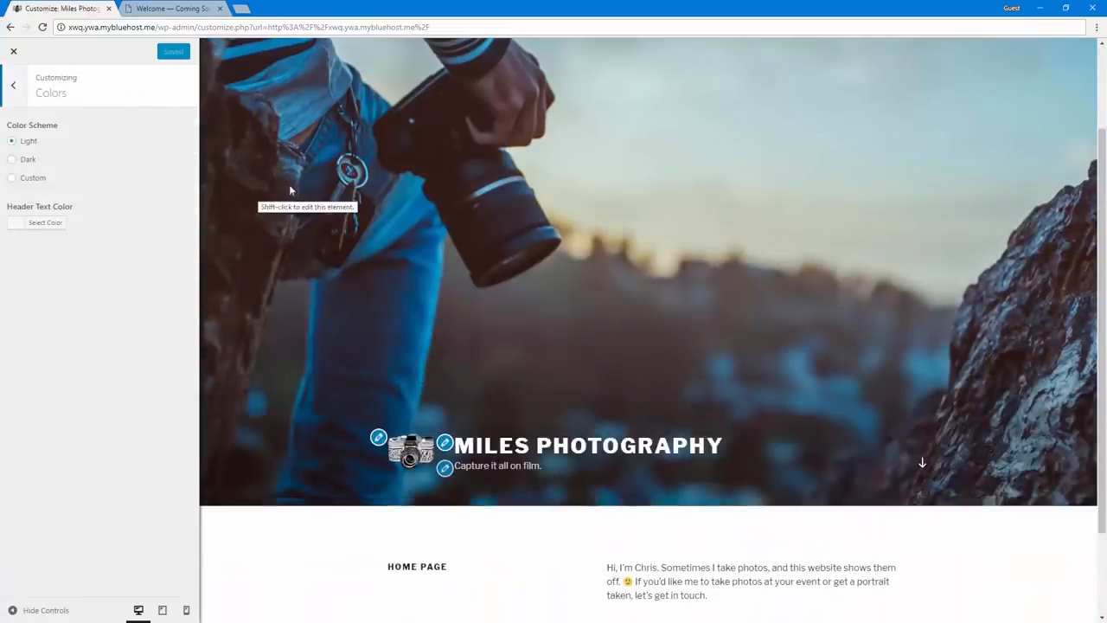
click(33, 179)
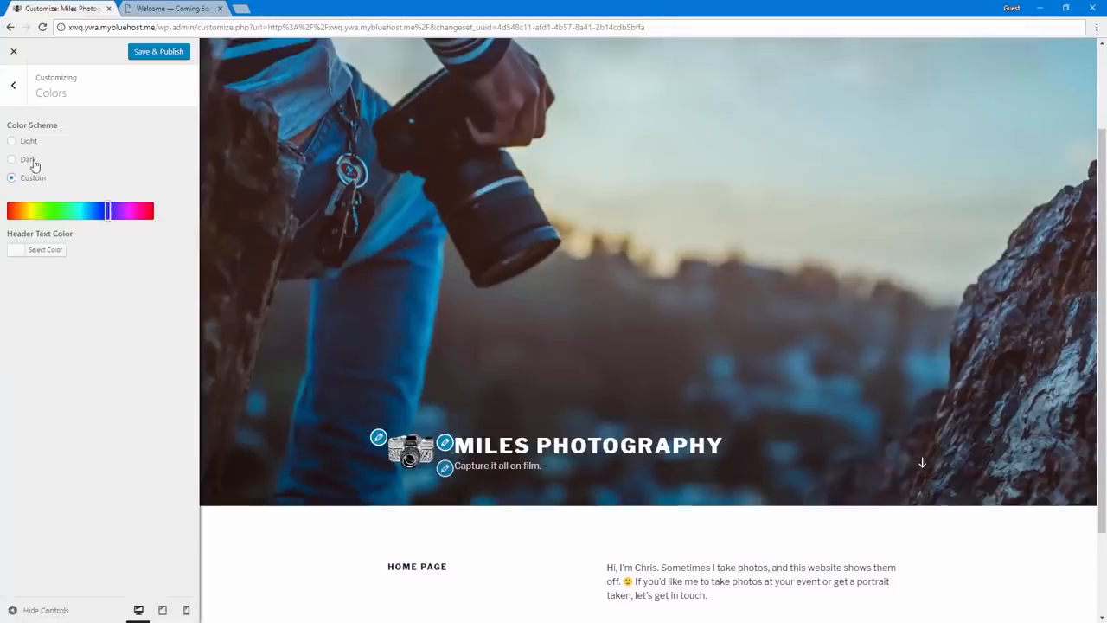
click(32, 162)
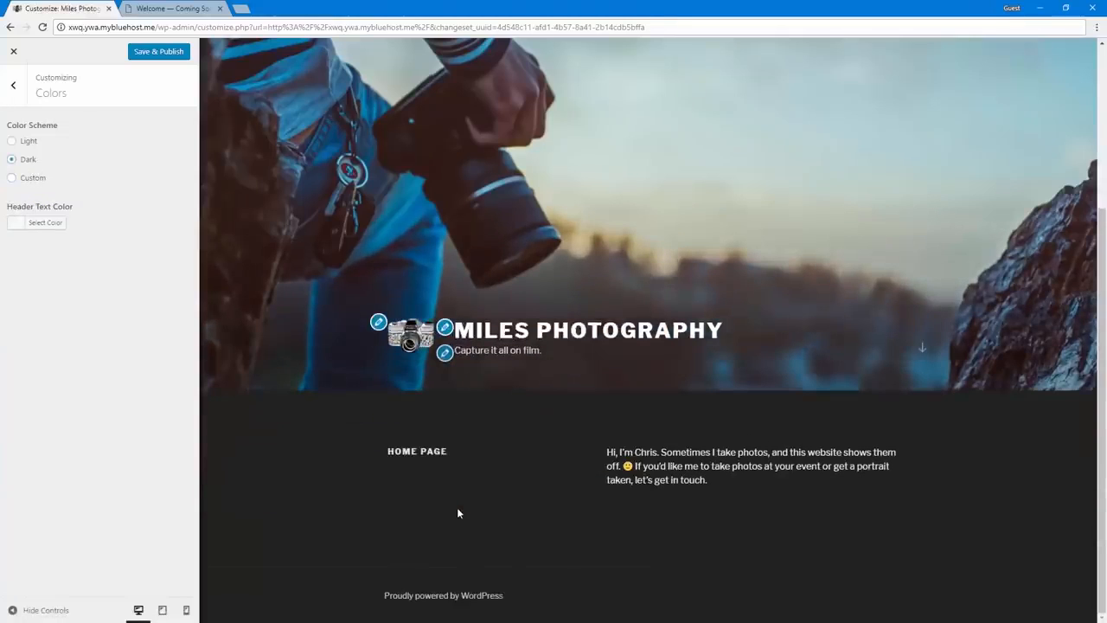
Look through the Header Media options, including the YouTube URL field, and check the Menus settings.
click(14, 90)
click(92, 231)
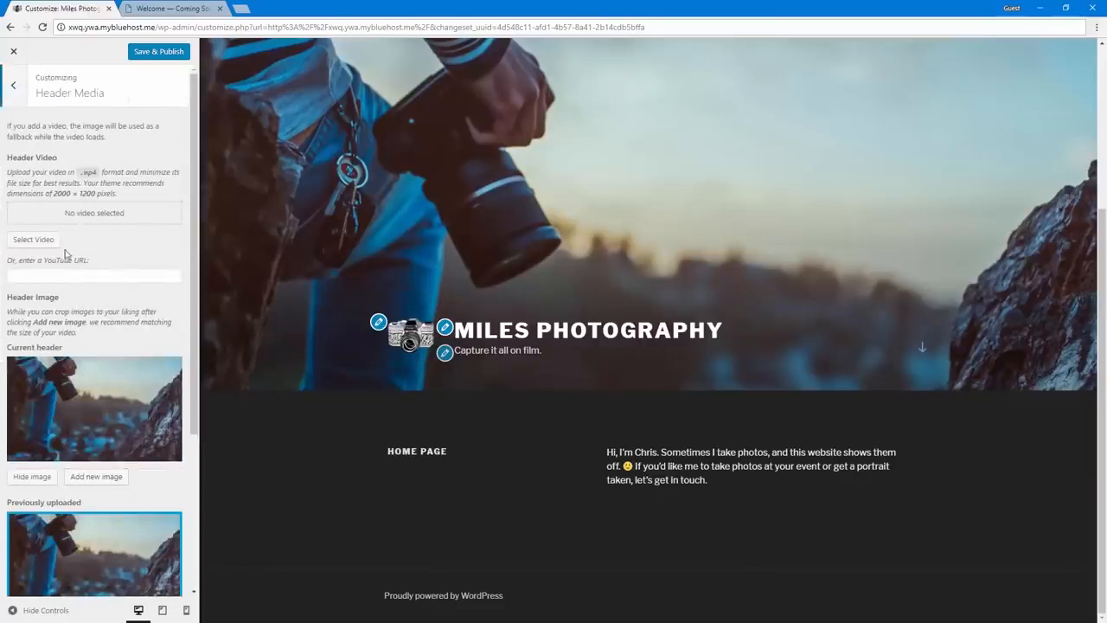
click(14, 277)
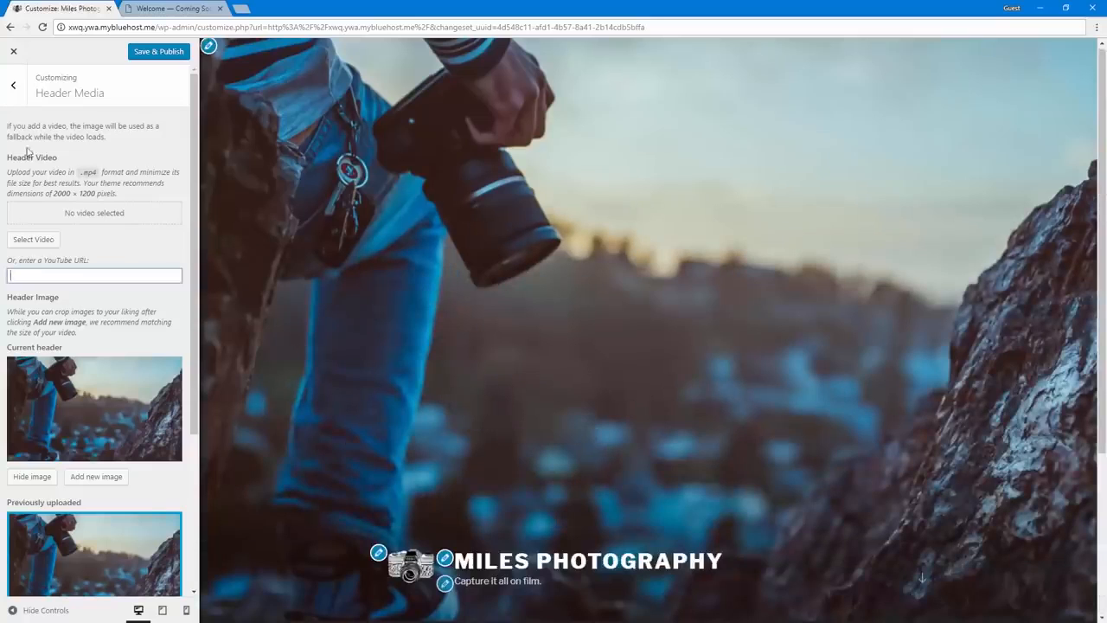
click(13, 85)
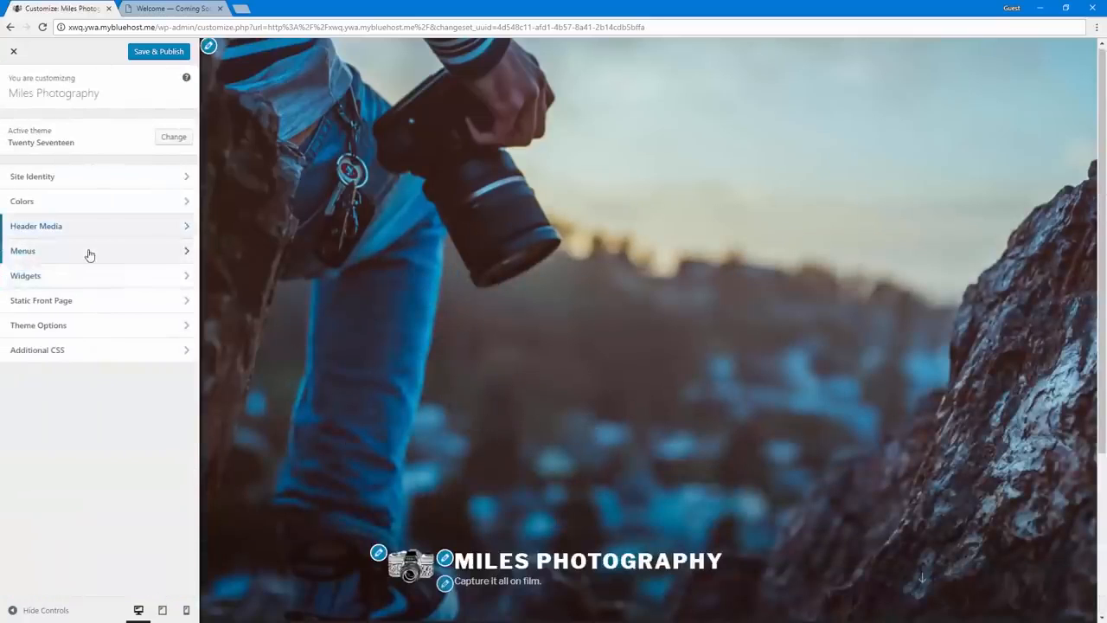
click(89, 252)
click(13, 87)
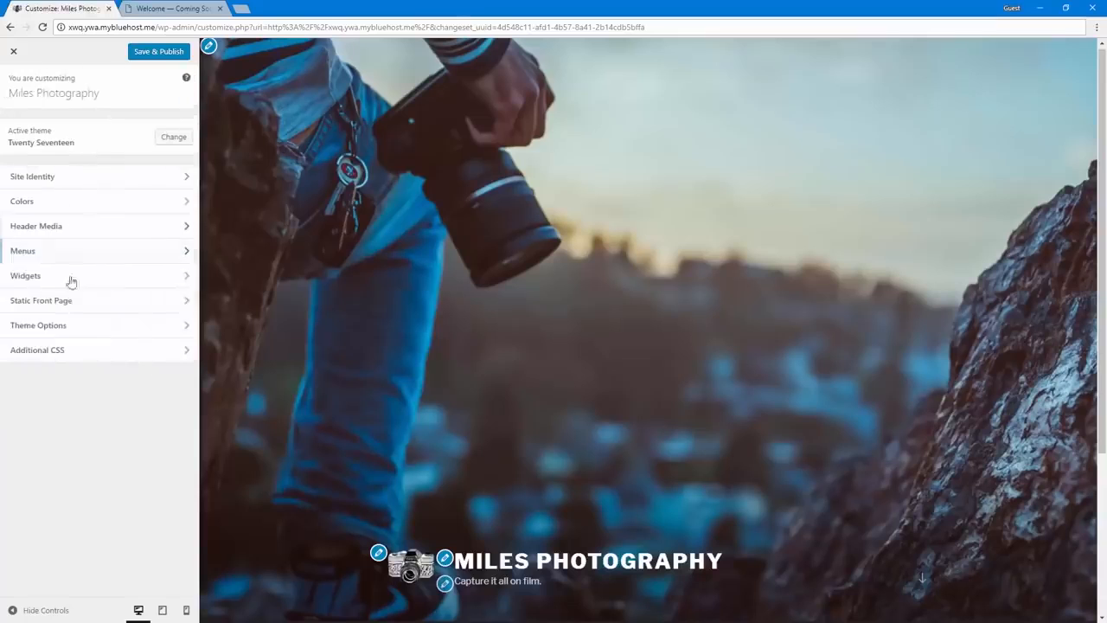
In the Theme Options, set the Front Page Section 1 content to the Contact Me page.
click(111, 324)
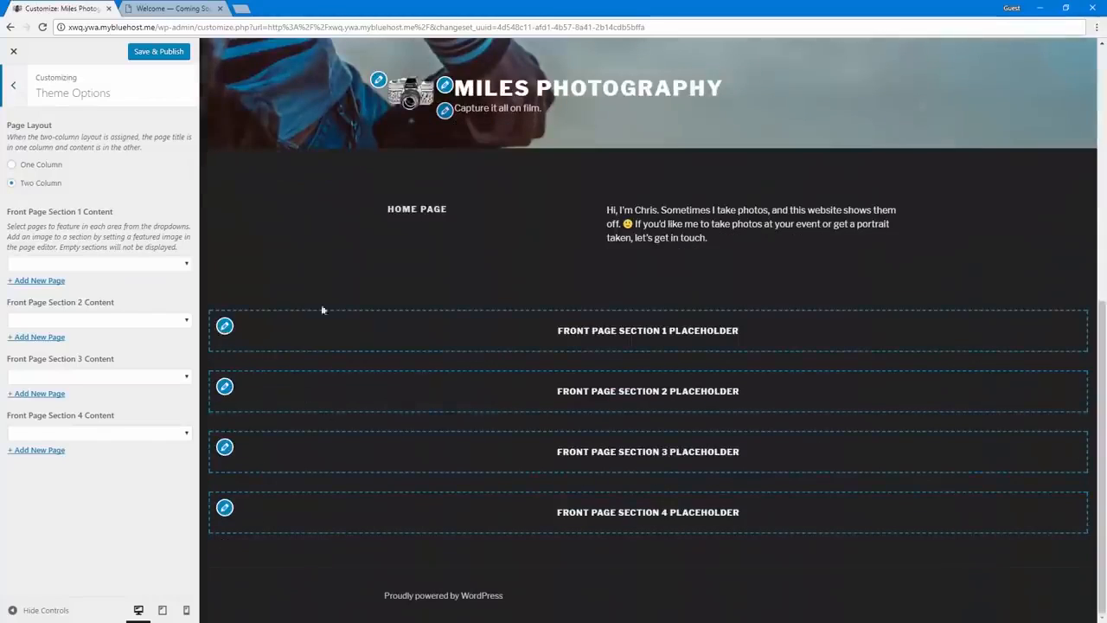
click(124, 269)
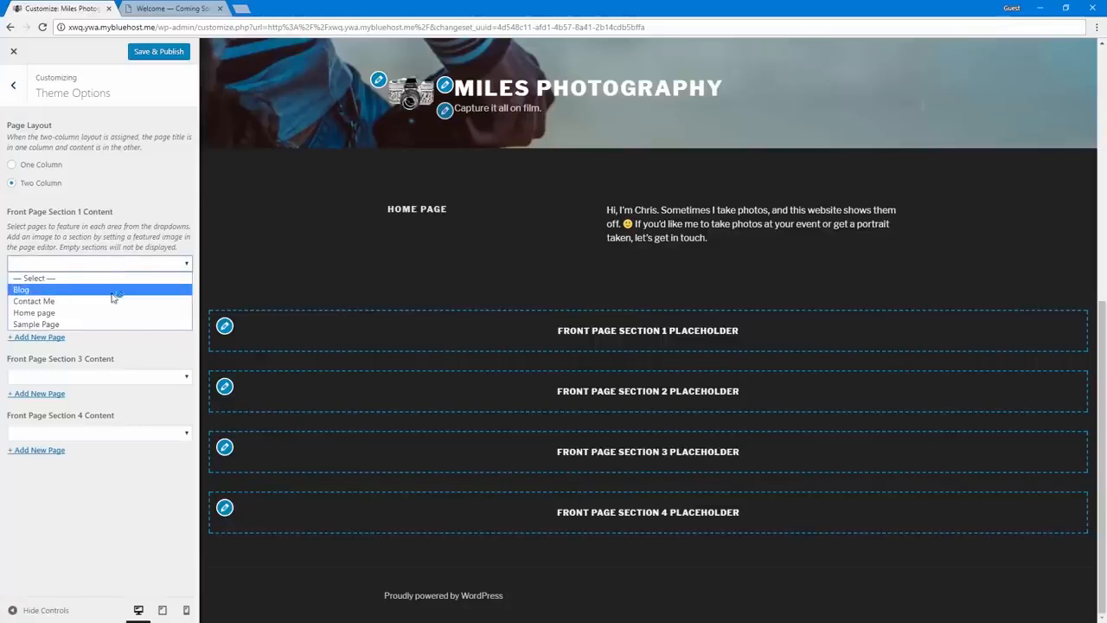
click(107, 301)
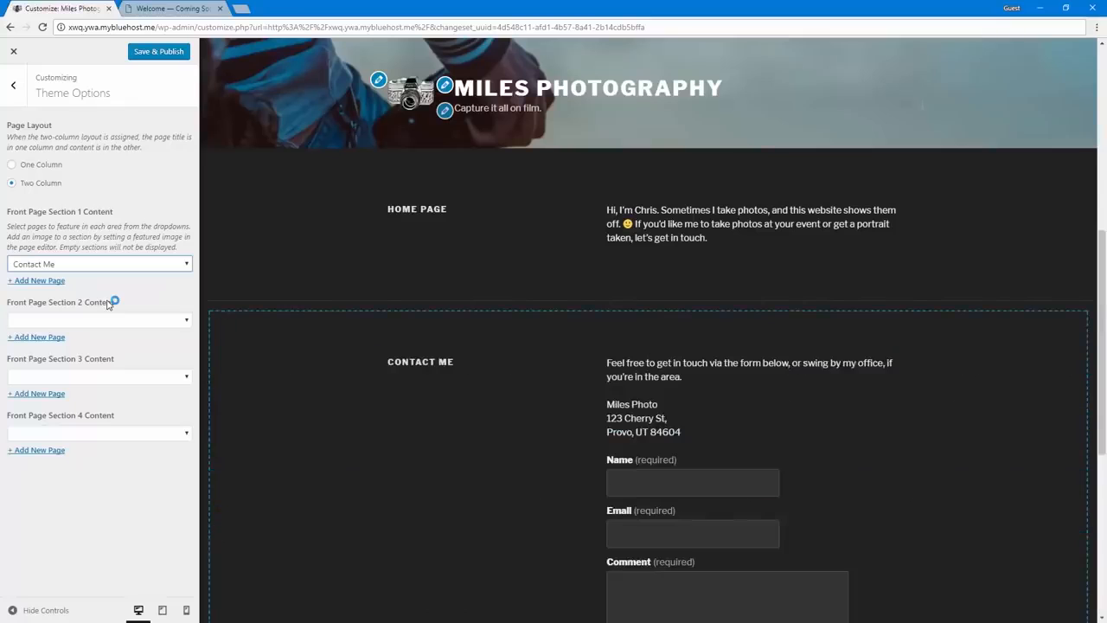
Check the Contact Me section in the front page preview, then save and publish the changes.
scroll(408, 373, down, 5)
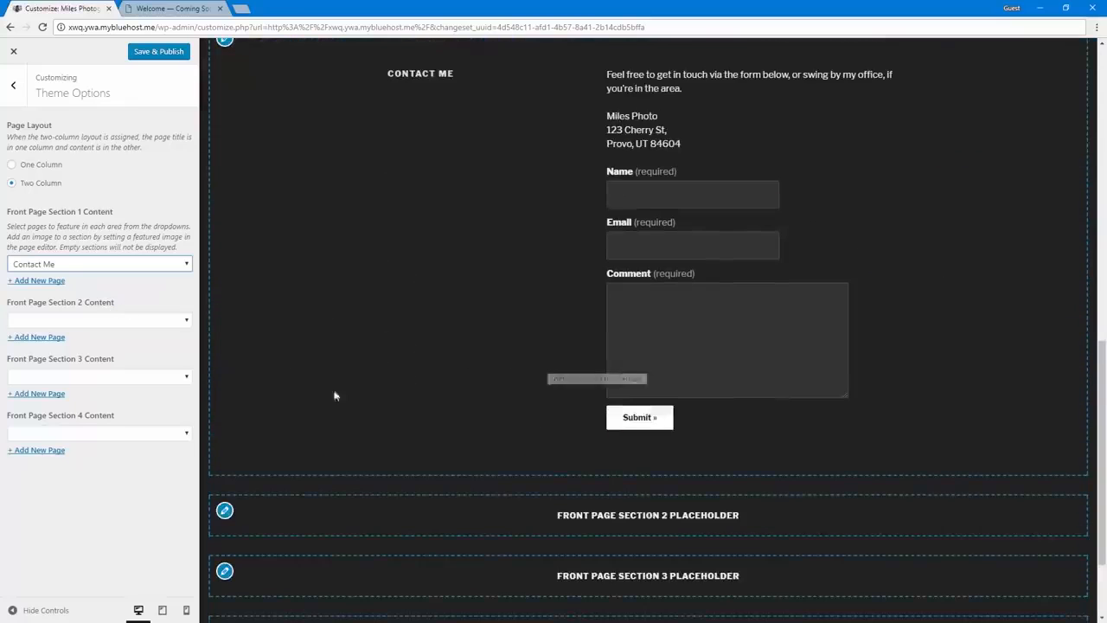
scroll(340, 417, up, 5)
scroll(341, 422, up, 8)
scroll(341, 422, down, 12)
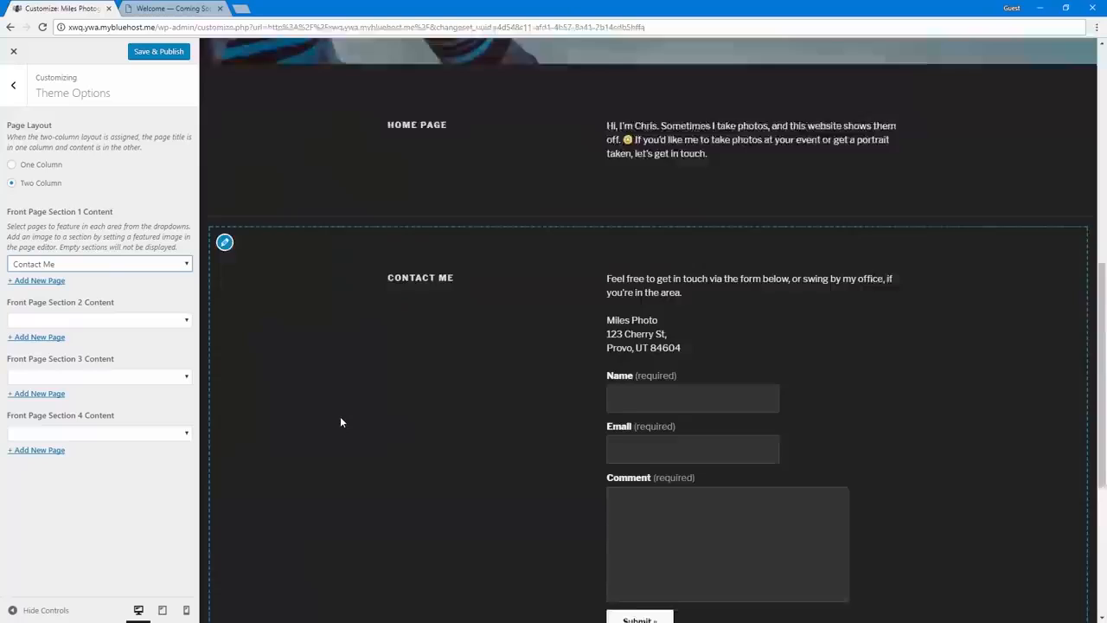
scroll(341, 422, up, 4)
scroll(341, 418, down, 1)
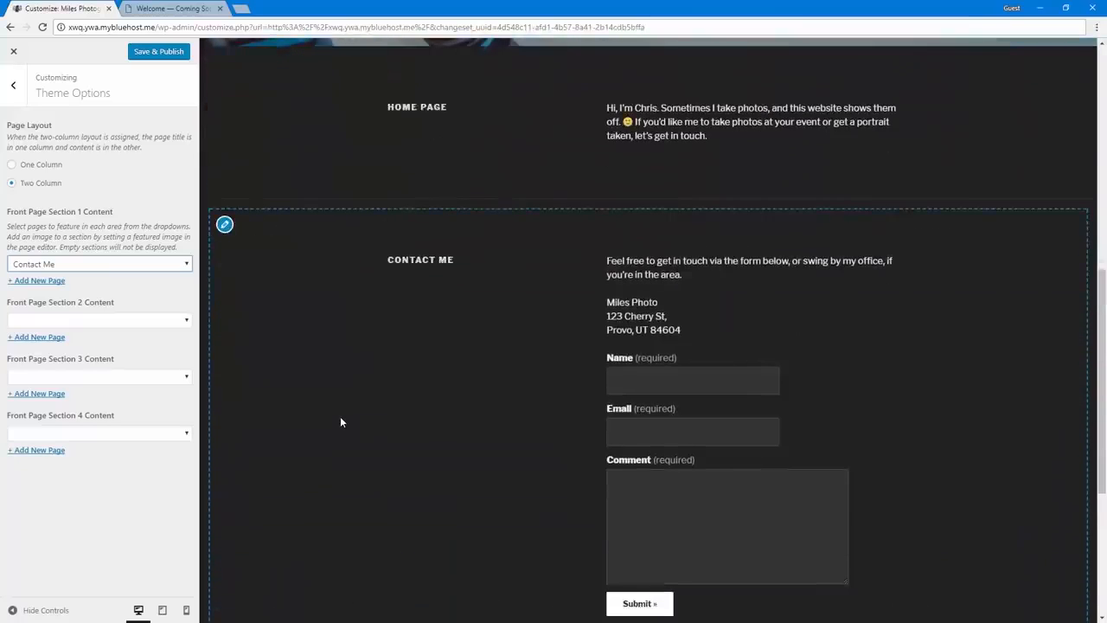
click(161, 53)
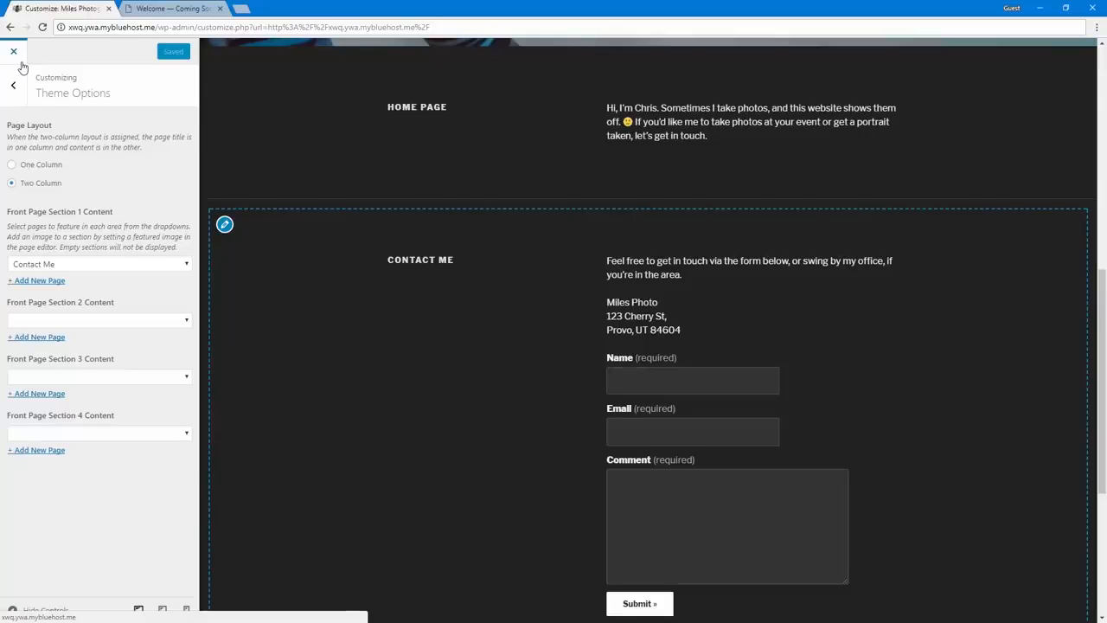
Review the front page sections in the preview, close the customizer, and look over the live site.
scroll(285, 436, up, 3)
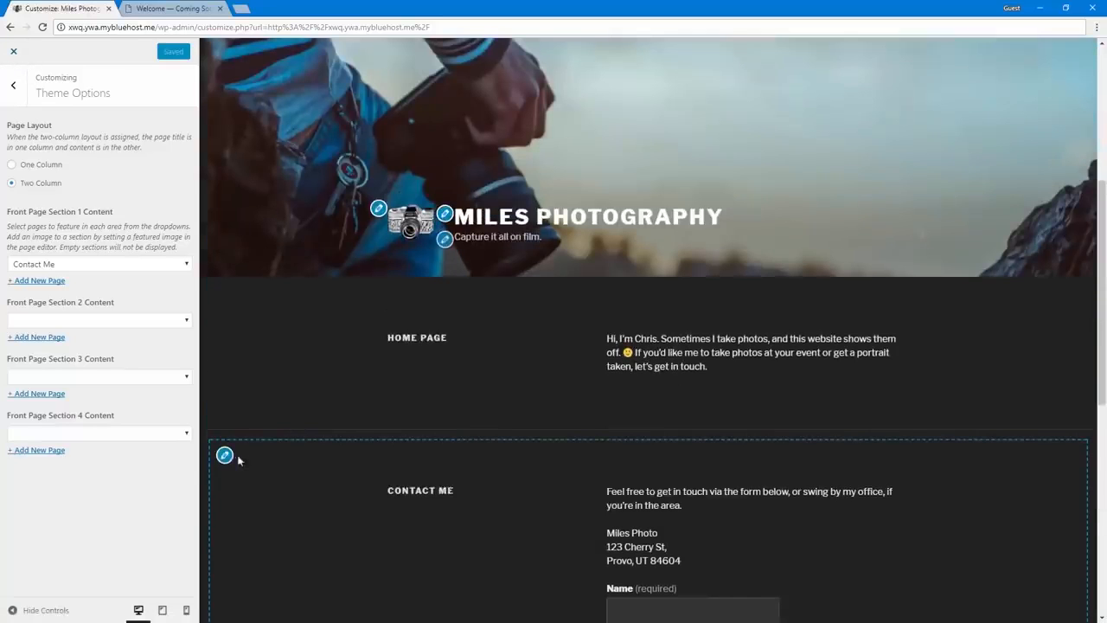
scroll(232, 435, down, 6)
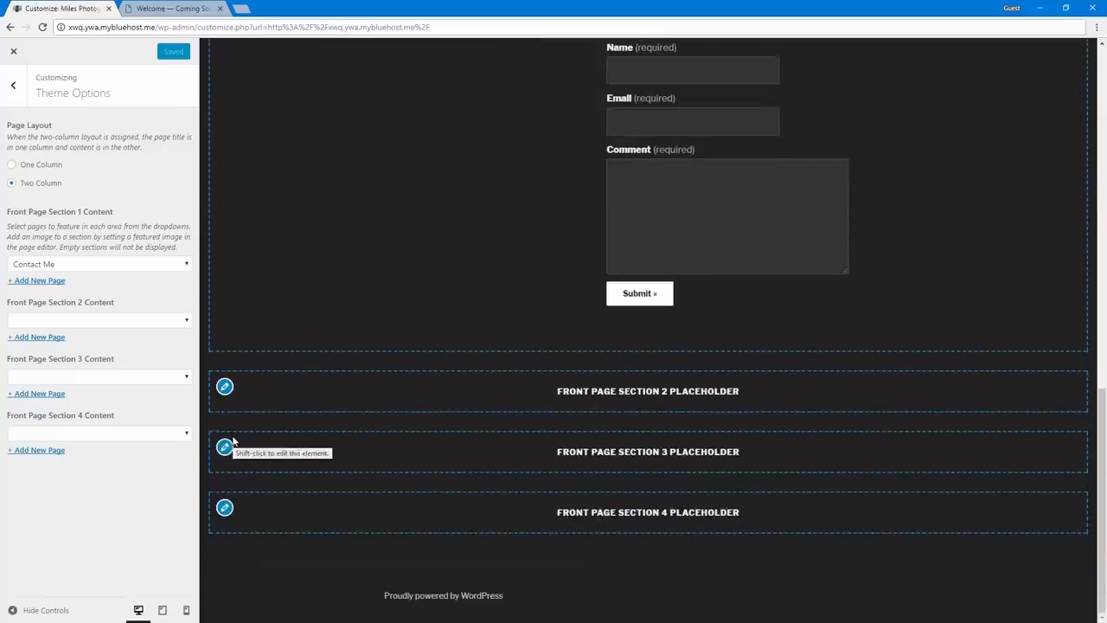
scroll(223, 363, up, 4)
click(13, 51)
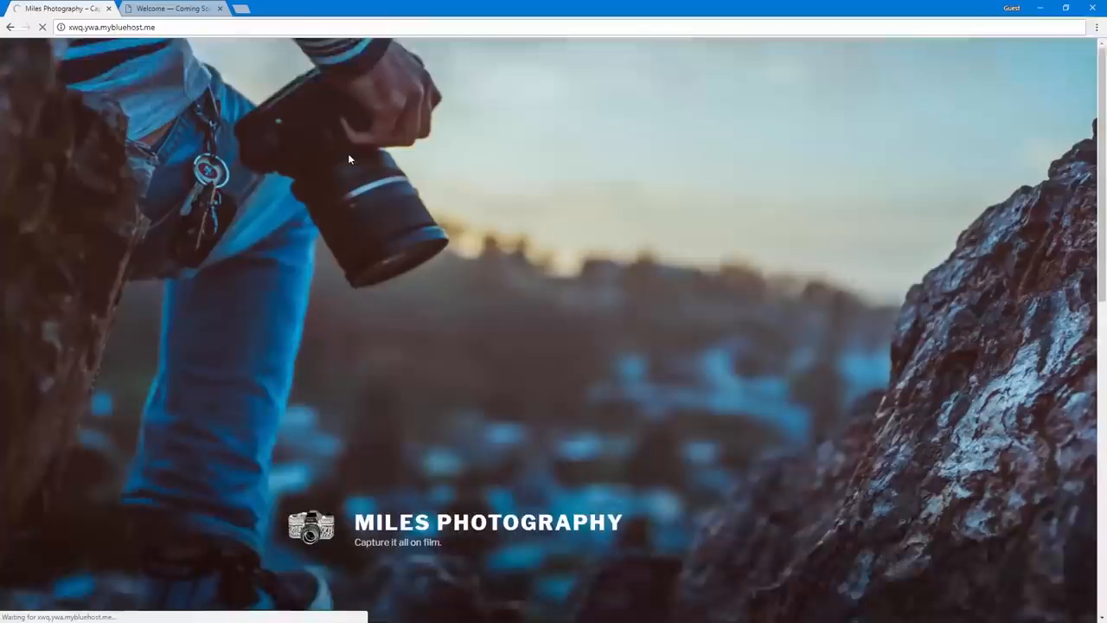
scroll(312, 326, down, 10)
scroll(312, 327, up, 10)
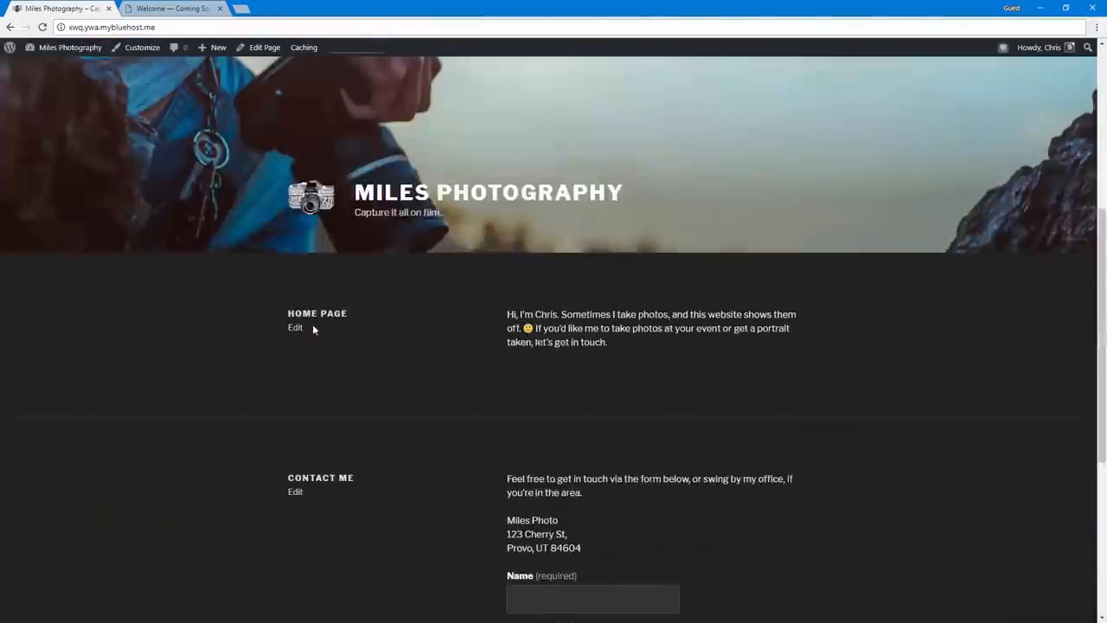
scroll(313, 330, down, 6)
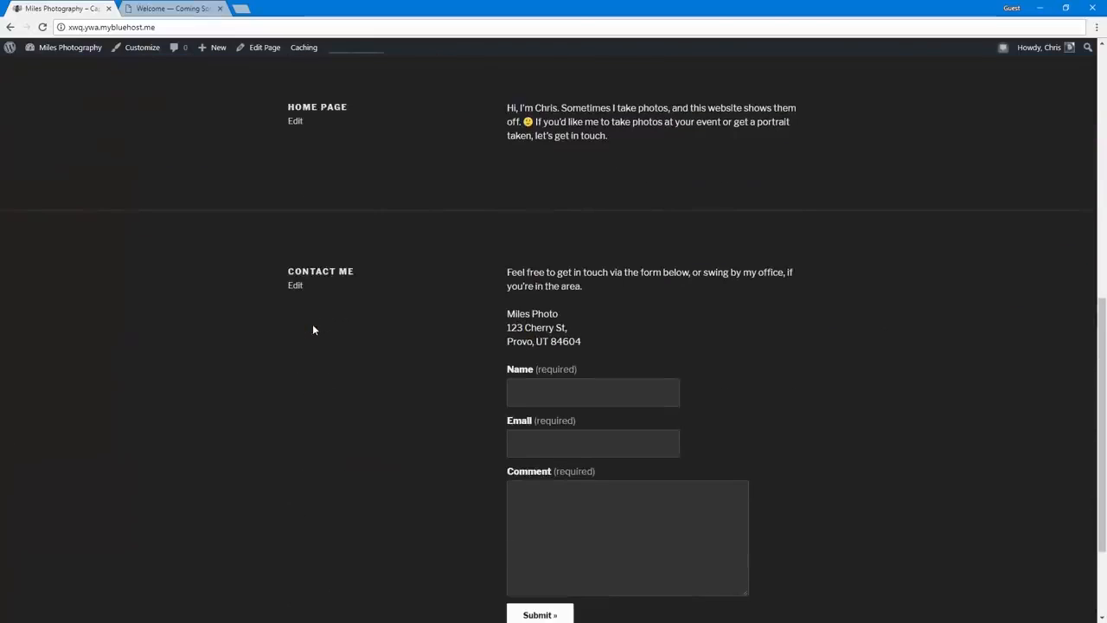
scroll(313, 320, up, 1)
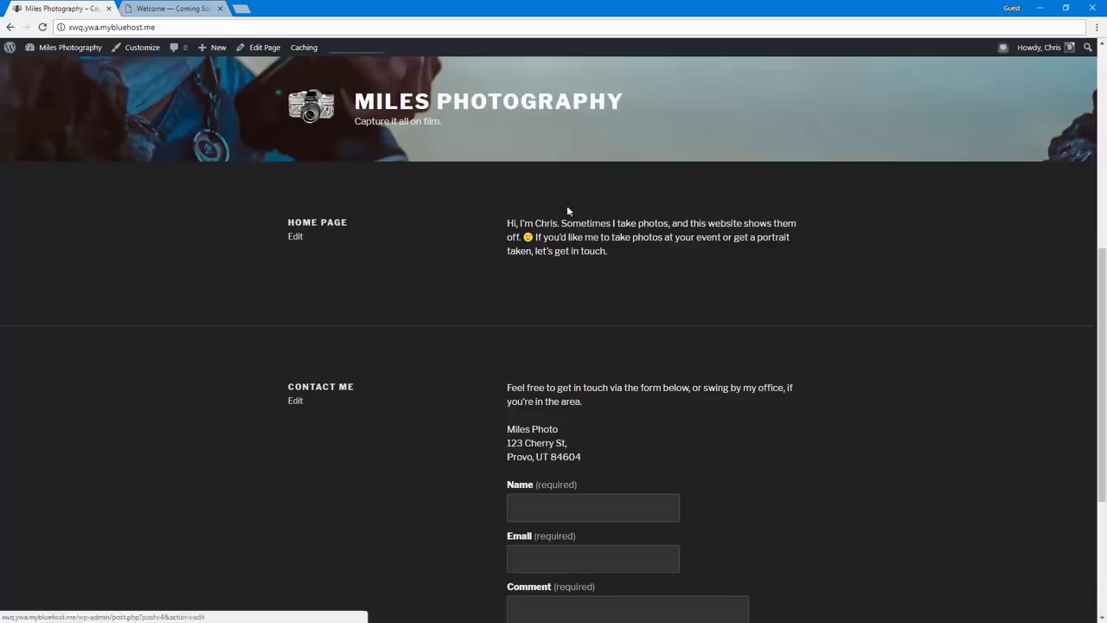
Edit the home page, replacing its title with a greeting that gives the owner's first name, and delete the same greeting from the body text.
click(297, 237)
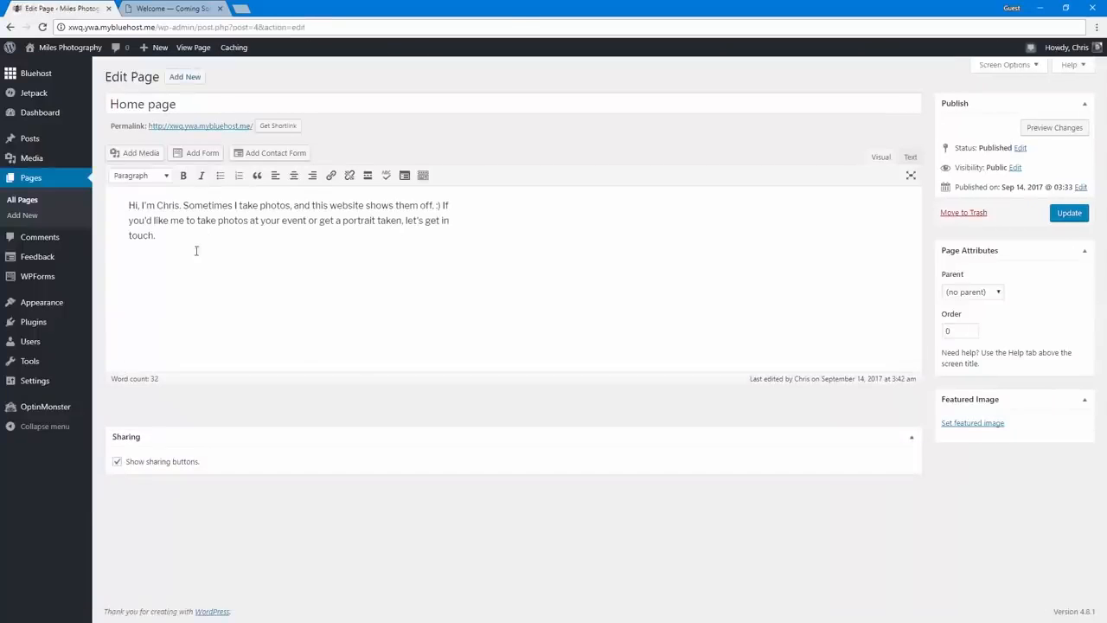
click(10, 26)
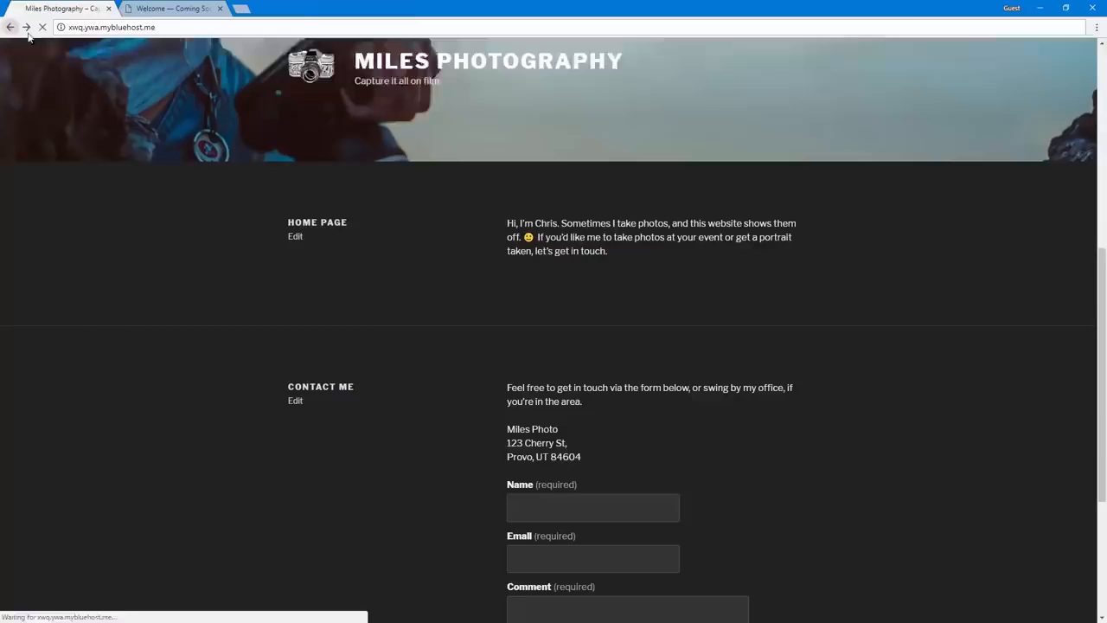
click(296, 239)
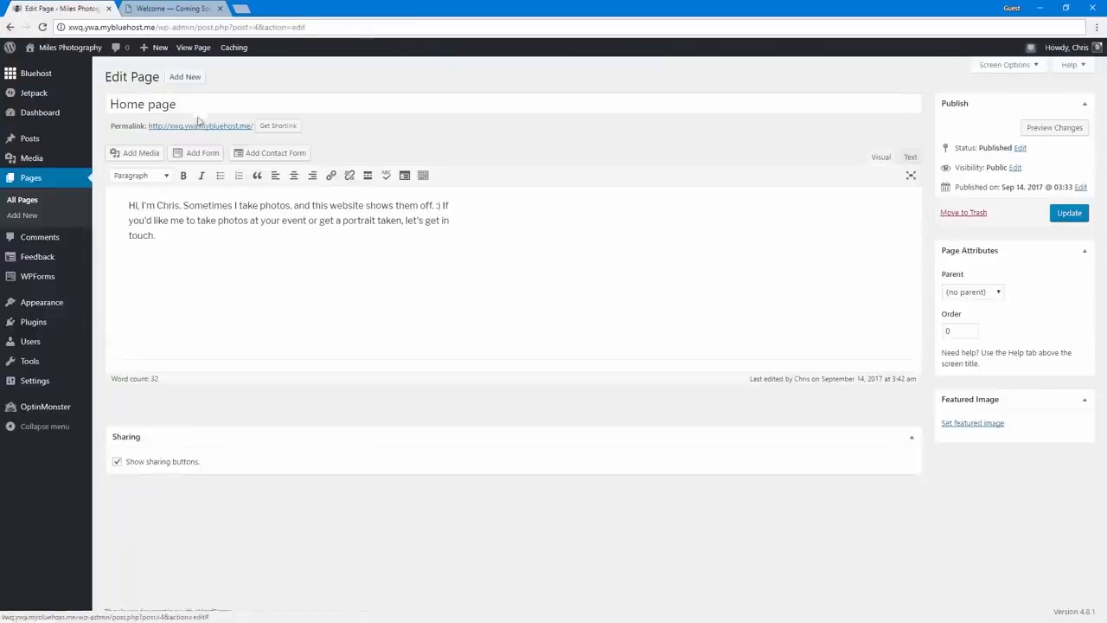
triple_click(192, 106)
text(Hi, I'm Chris)
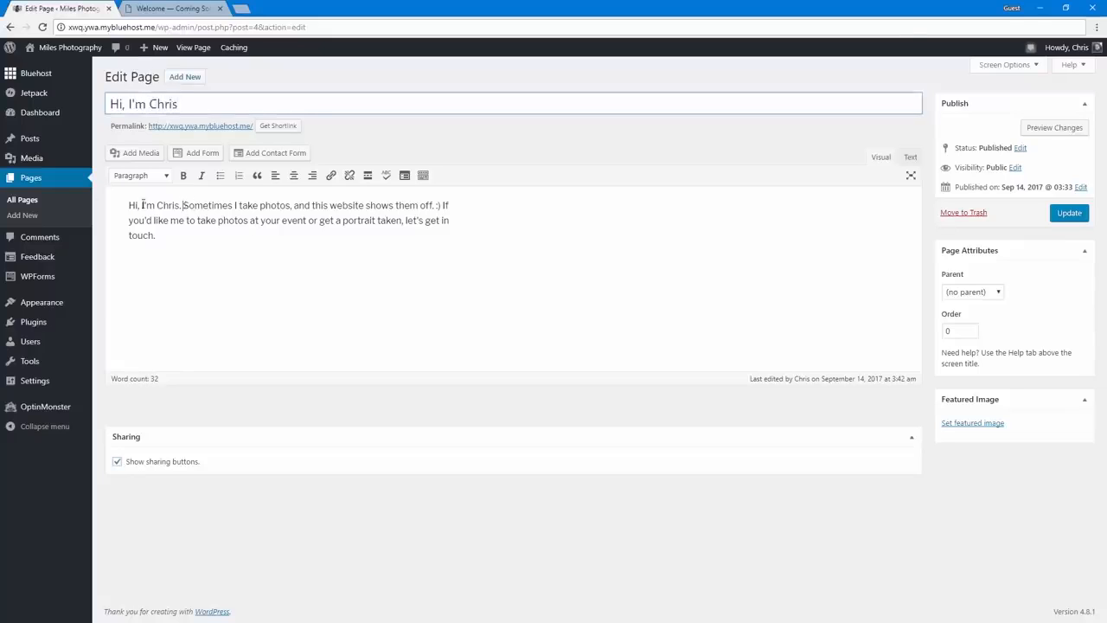
drag(181, 205, 129, 206)
key(BackSpace)
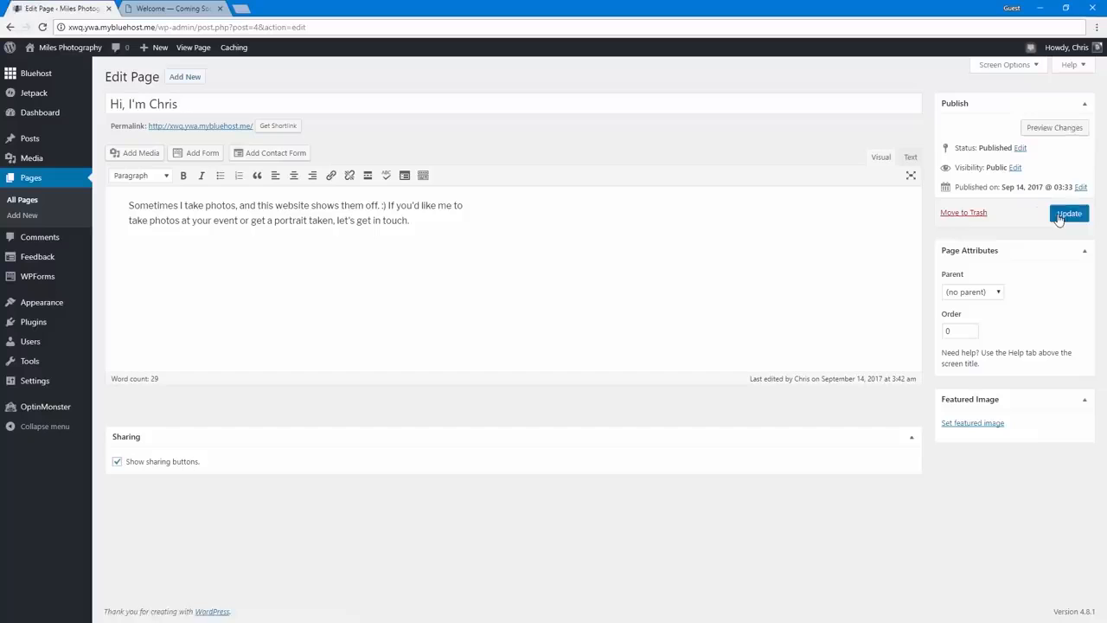
Update the home page and view its edited section on the live site.
click(1059, 220)
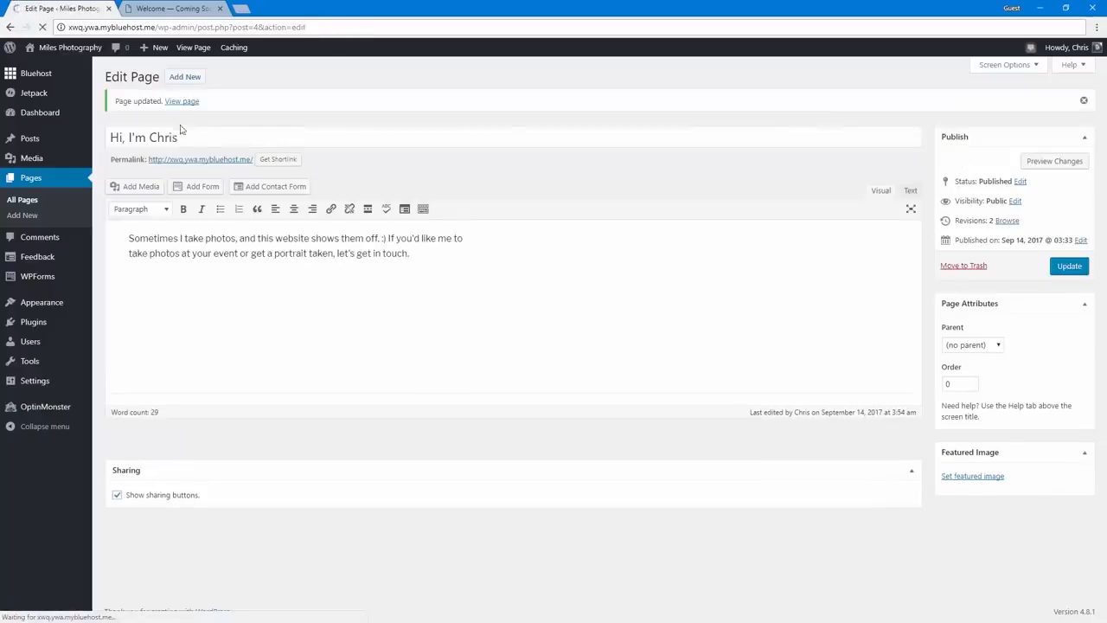
click(191, 162)
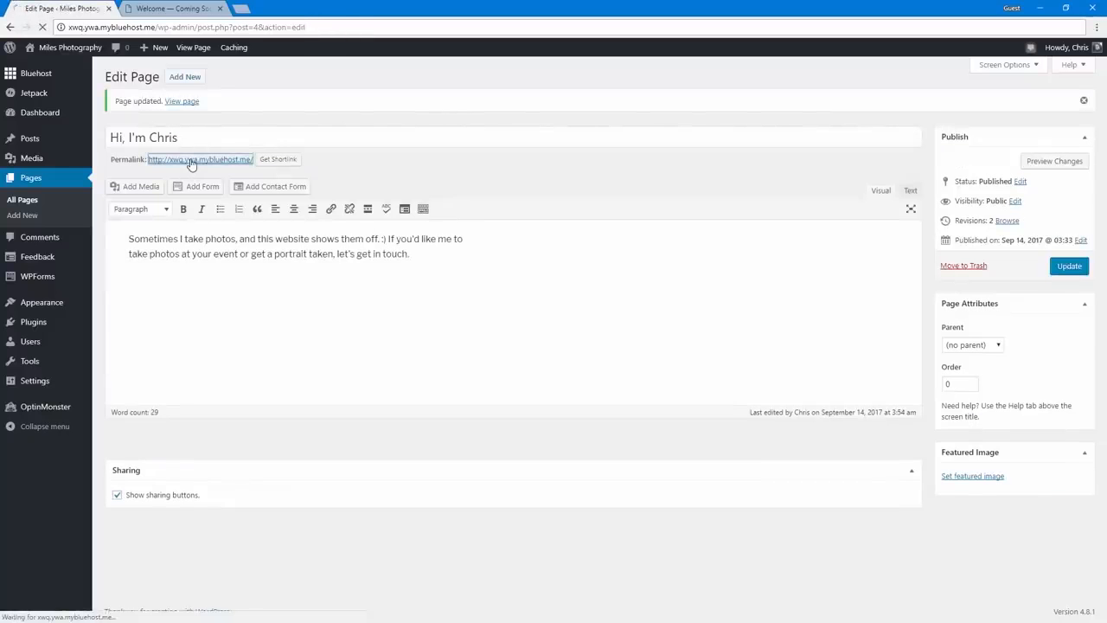
scroll(216, 320, down, 4)
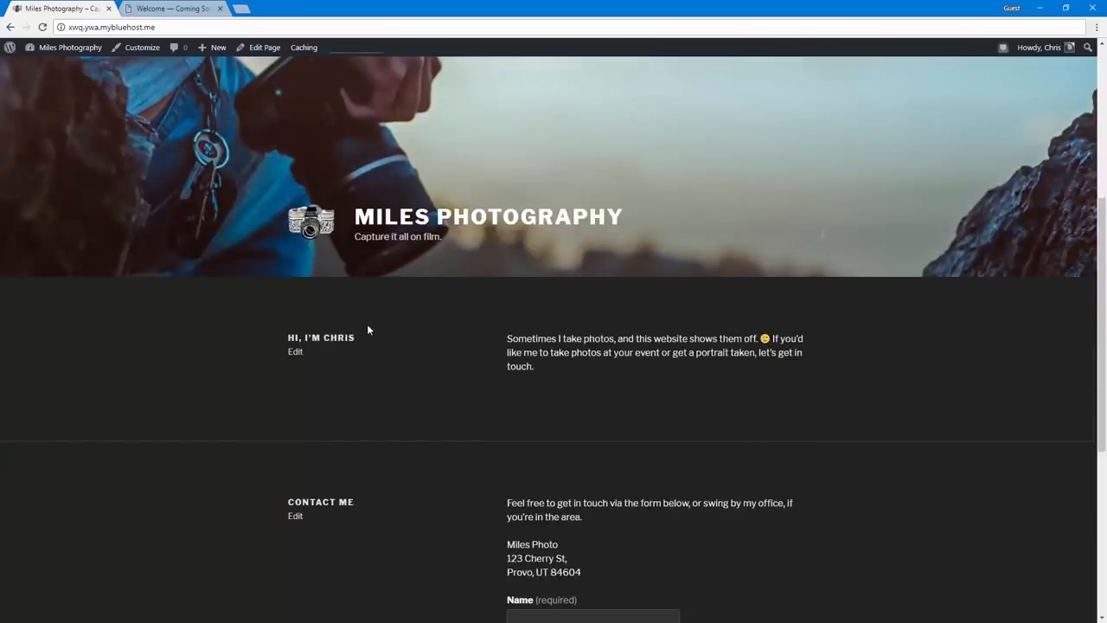
Open the Contact Me page for editing, upload DCIM_0184.jpg as its featured image, and update the page.
scroll(368, 327, down, 3)
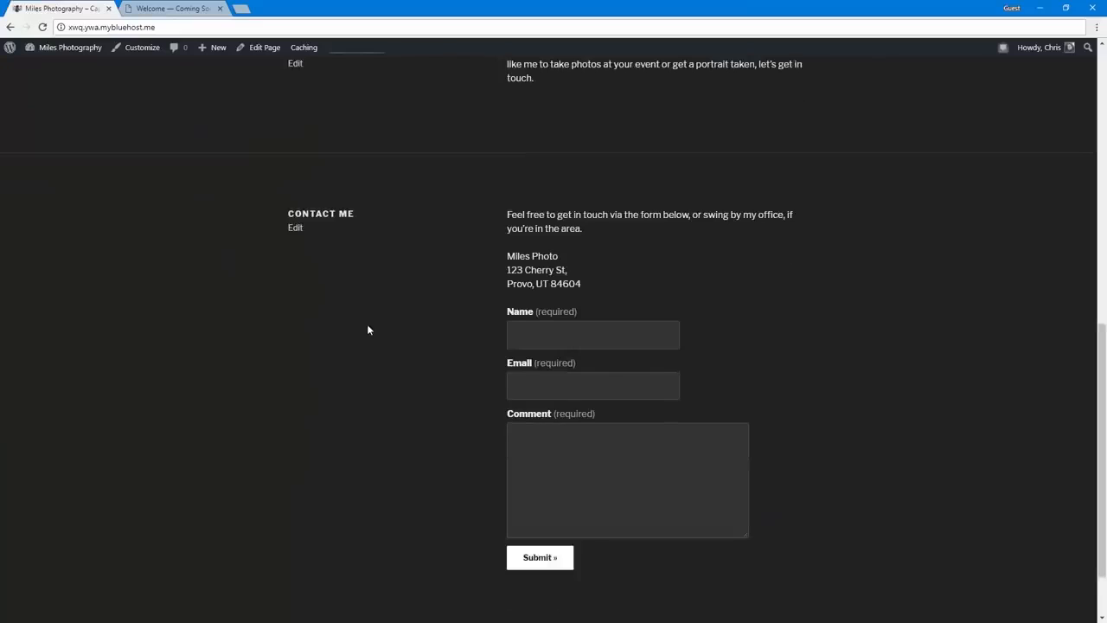
click(295, 229)
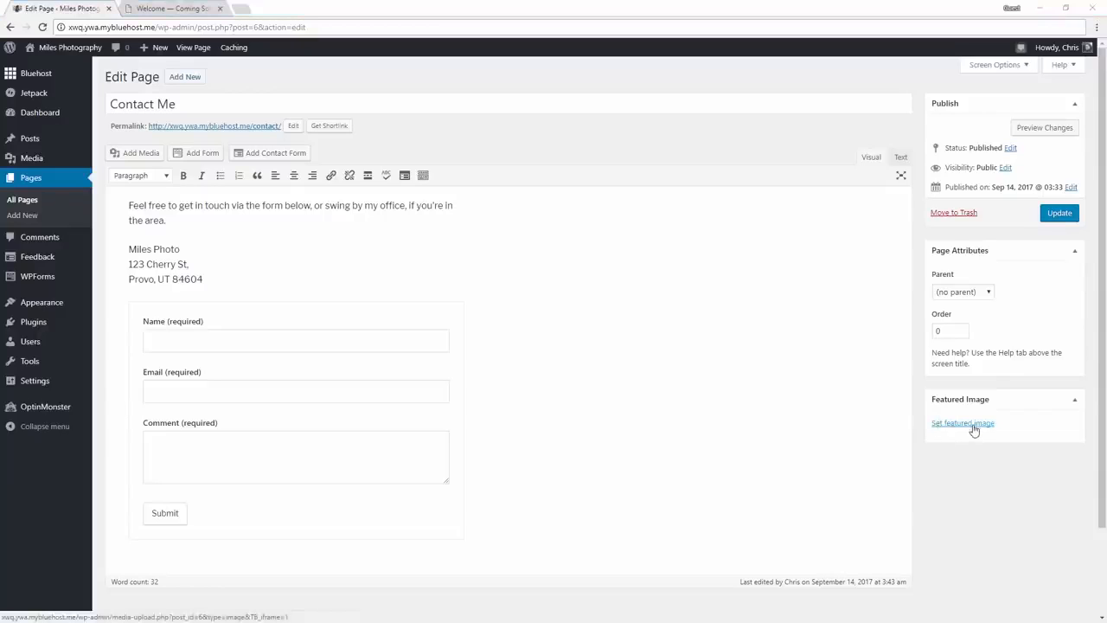
click(938, 424)
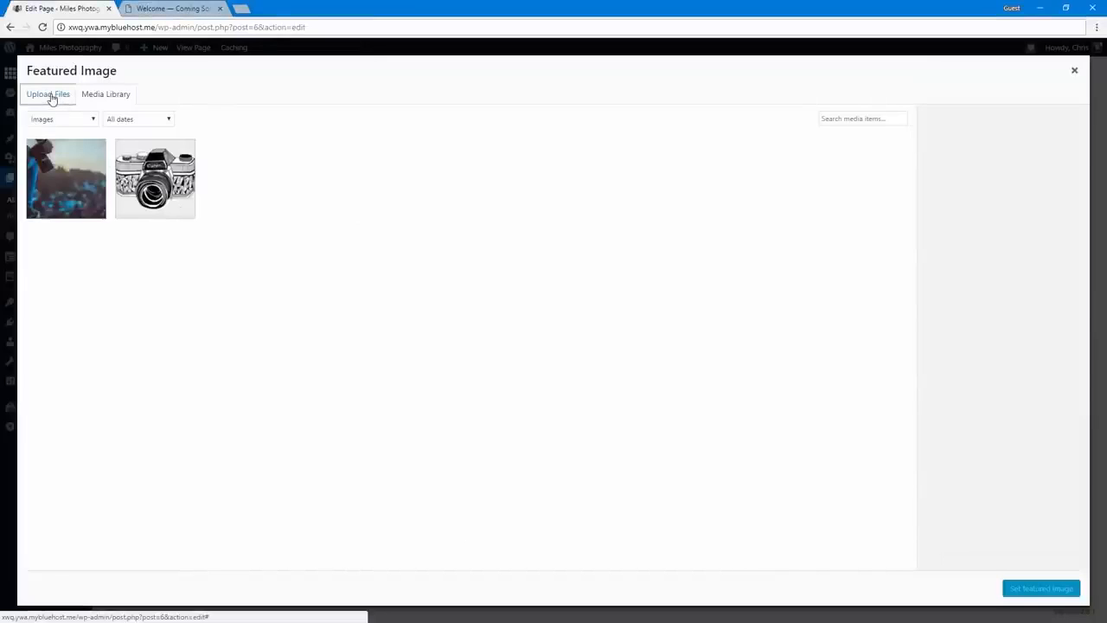
click(49, 95)
click(546, 310)
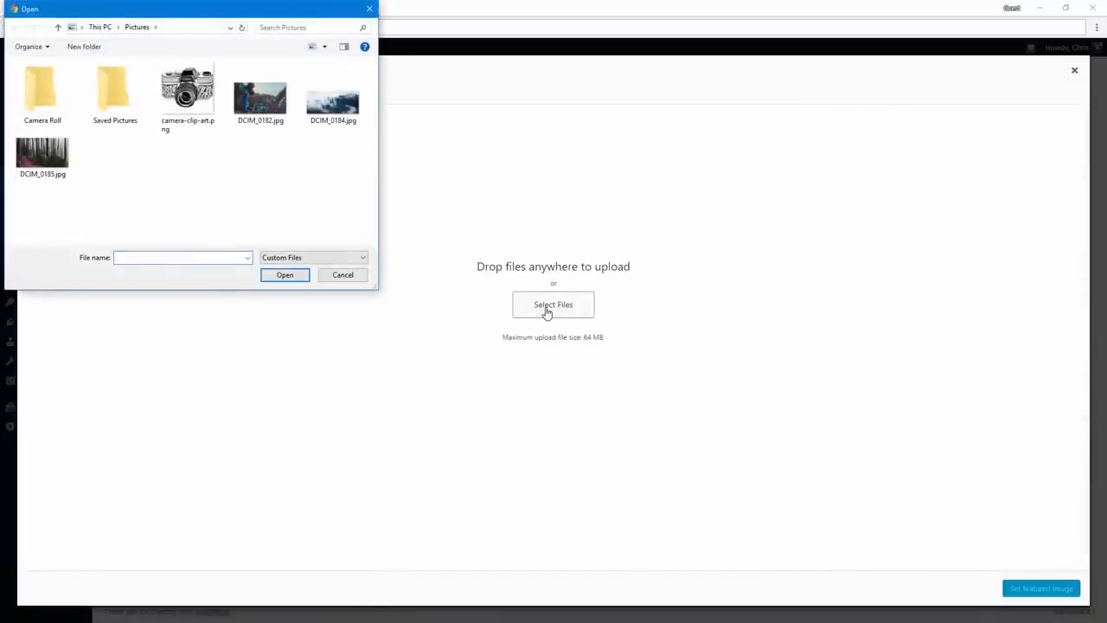
double_click(330, 106)
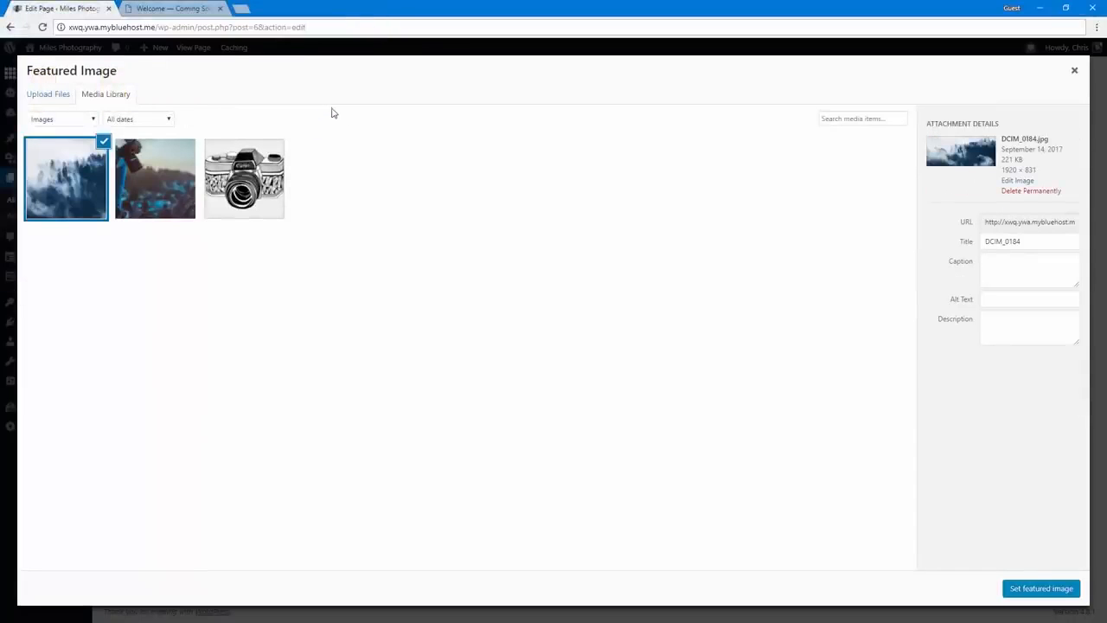
click(1020, 595)
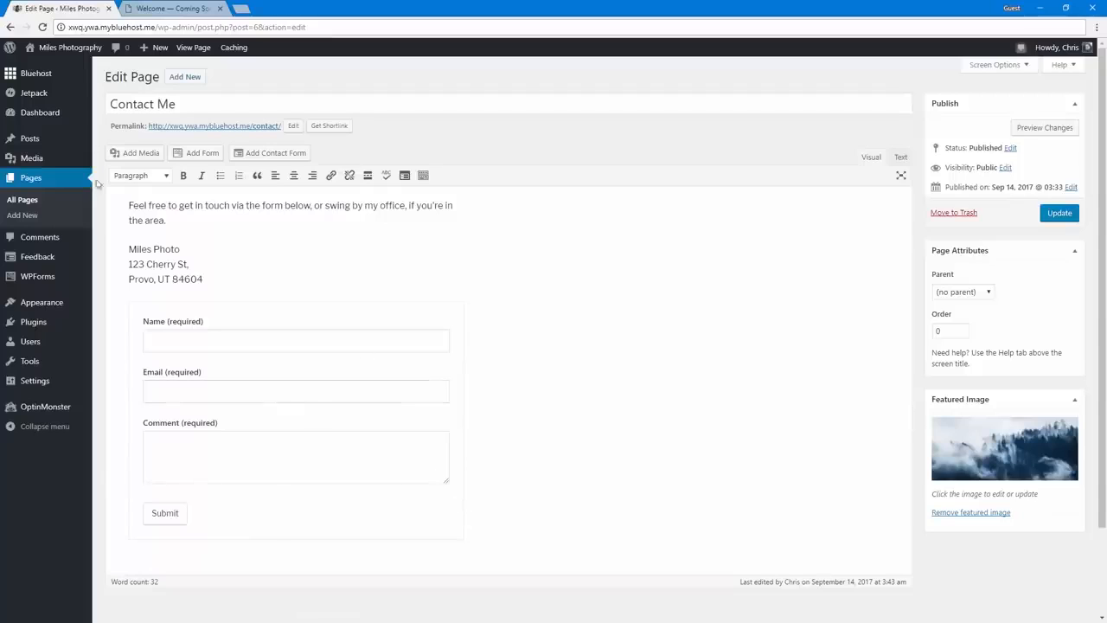
click(1059, 214)
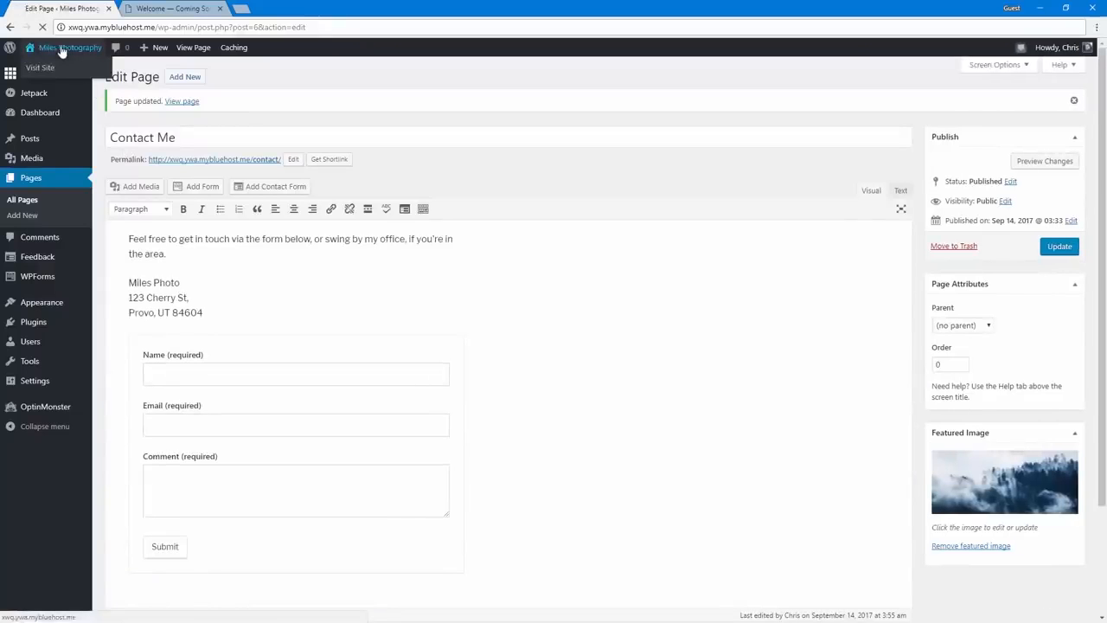
View the live site and examine how the new featured image displays above the Contact Me section.
click(61, 49)
scroll(158, 357, down, 5)
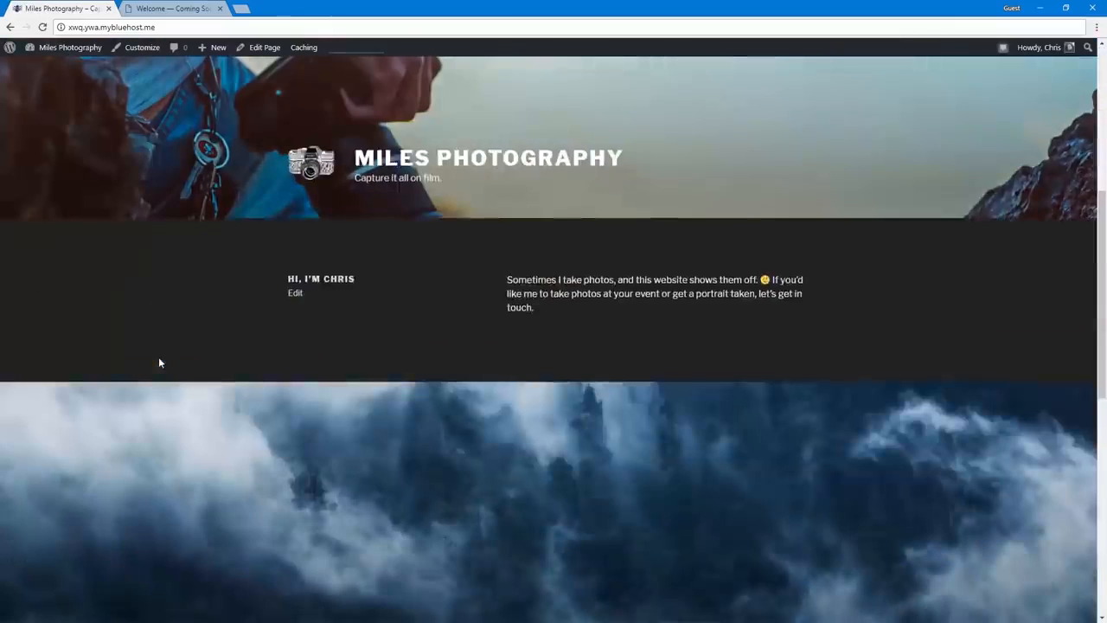
scroll(158, 363, down, 4)
scroll(468, 436, down, 3)
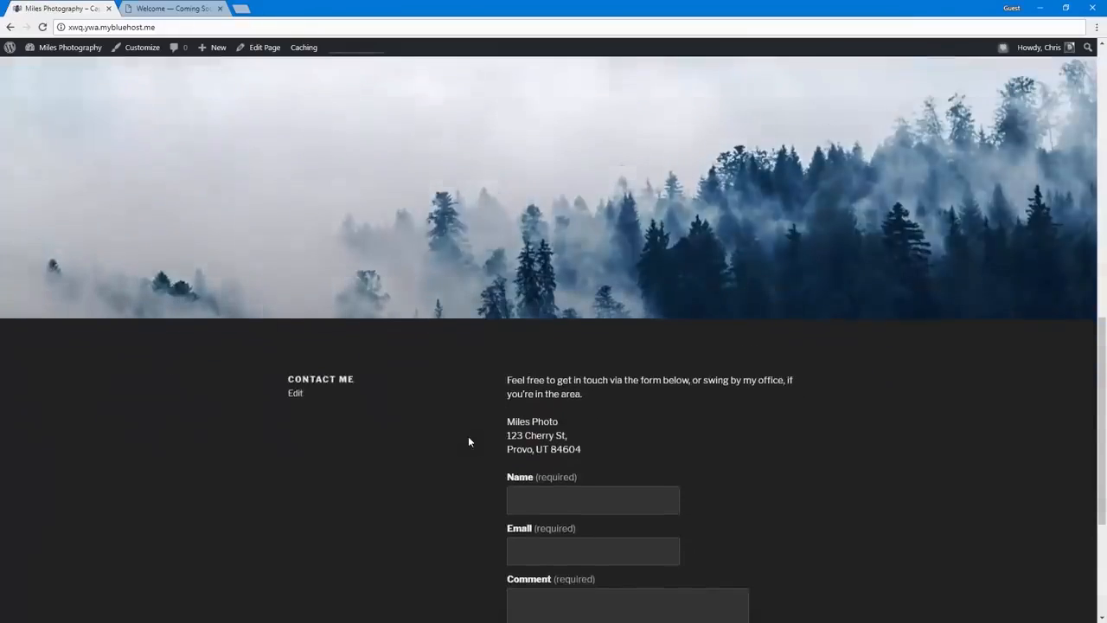
scroll(468, 436, up, 10)
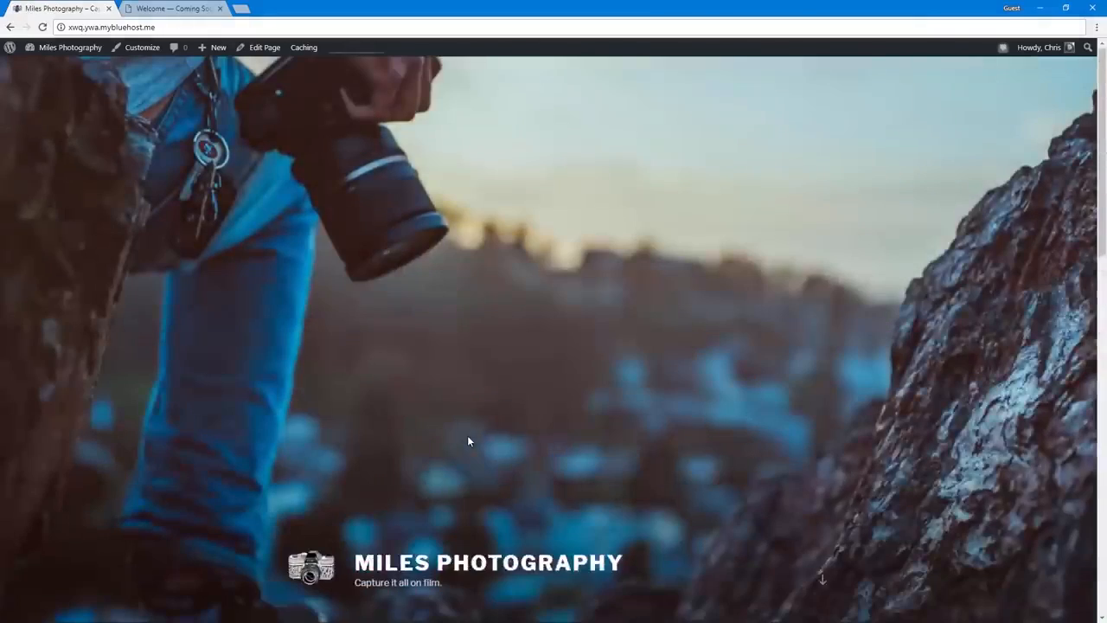
scroll(466, 441, down, 10)
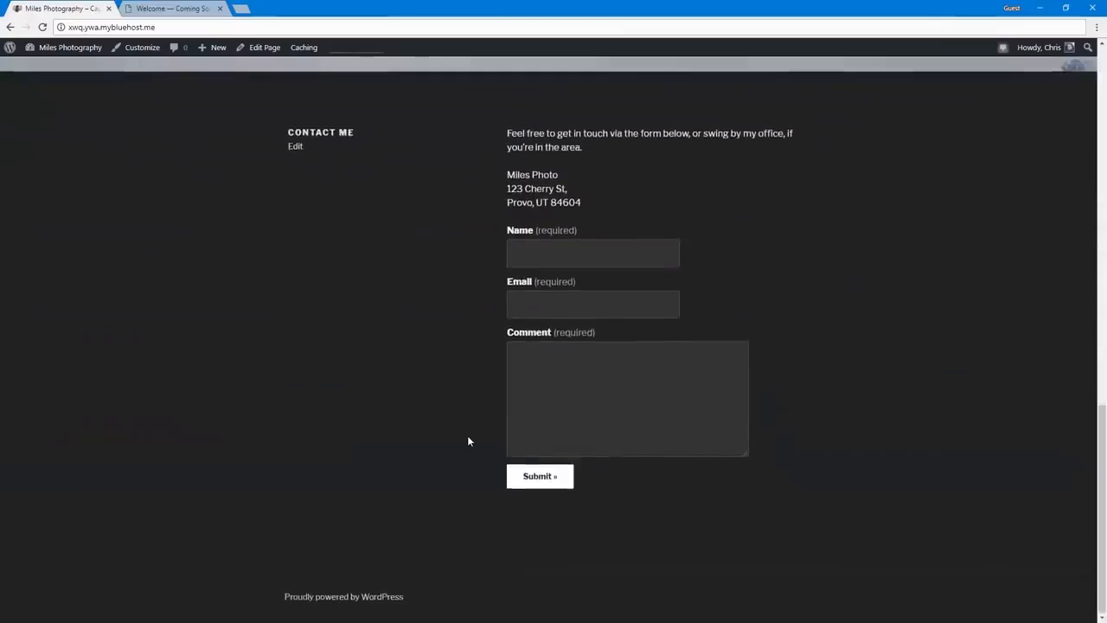
scroll(468, 441, up, 10)
scroll(467, 441, up, 2)
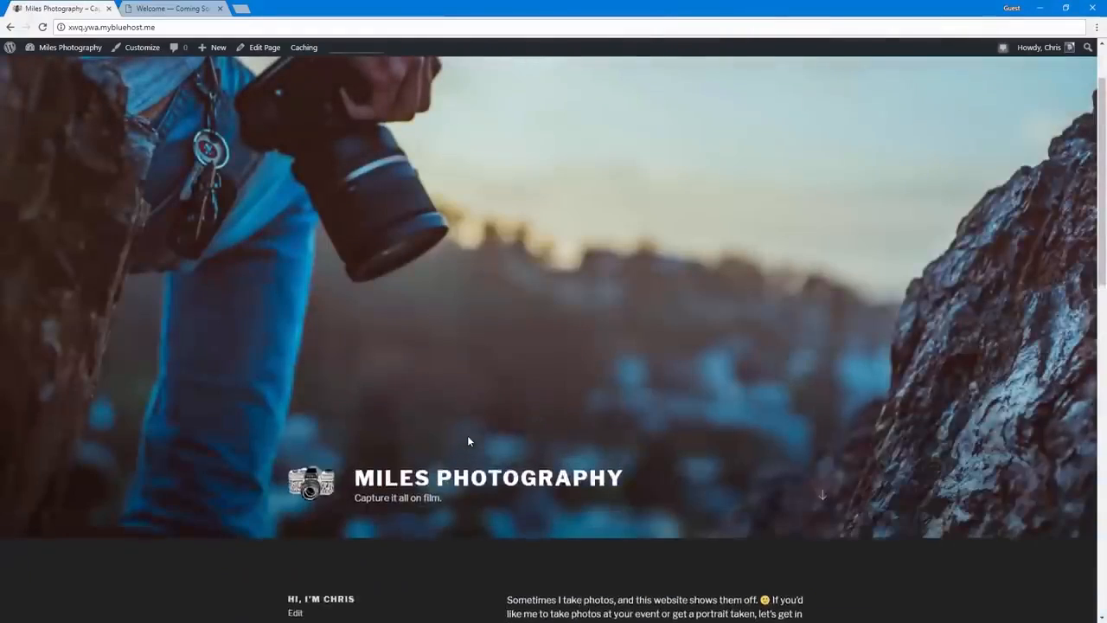
scroll(467, 441, down, 8)
scroll(467, 441, down, 4)
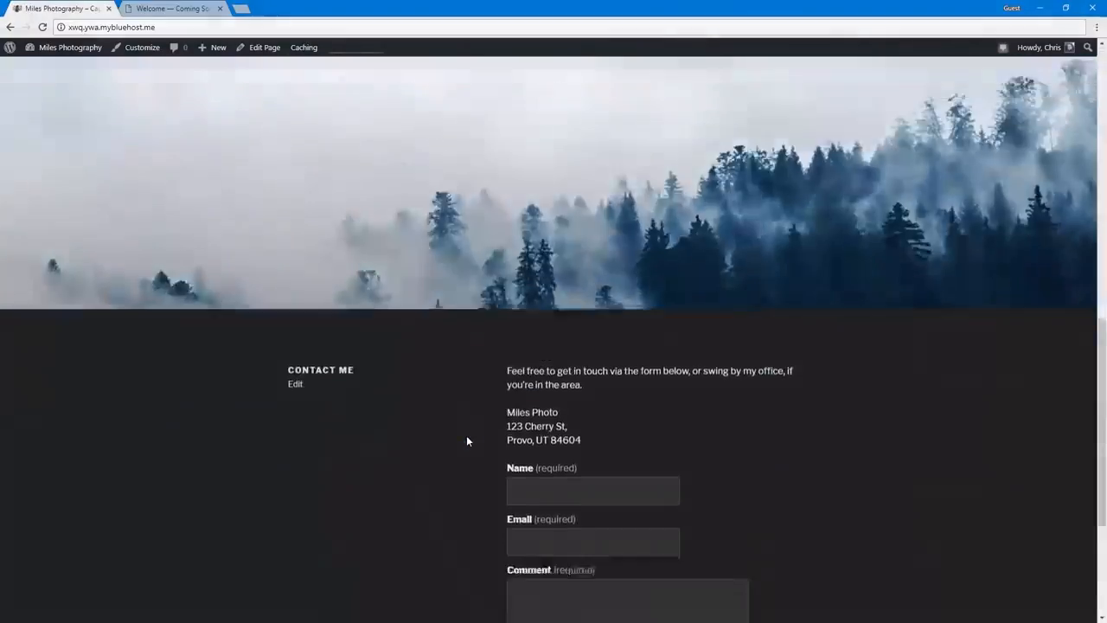
scroll(467, 441, up, 4)
scroll(466, 439, up, 1)
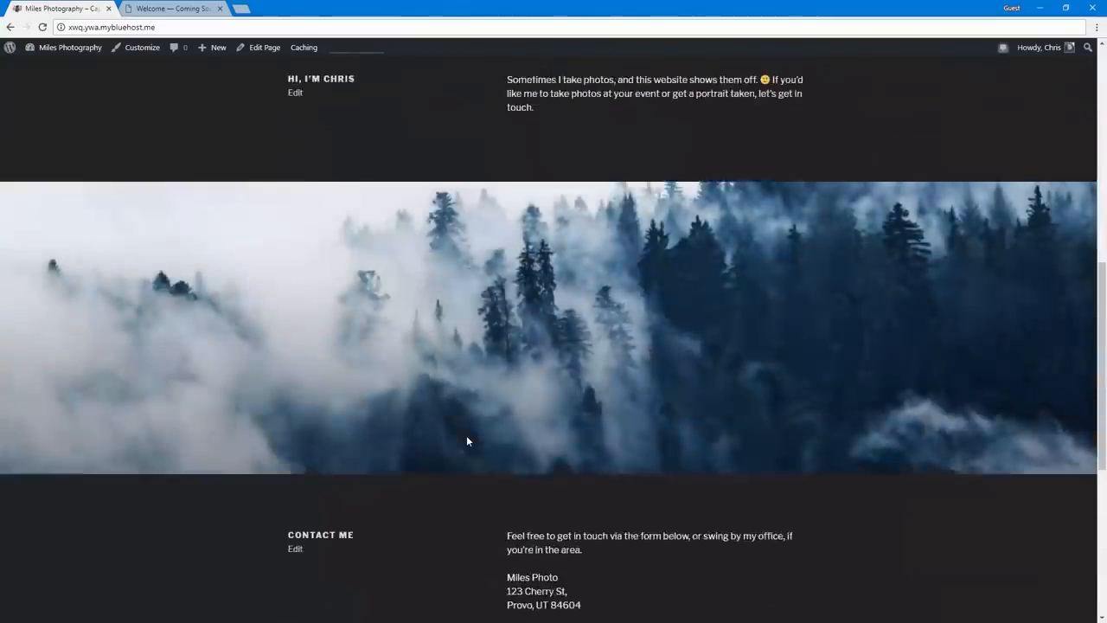
scroll(466, 437, down, 4)
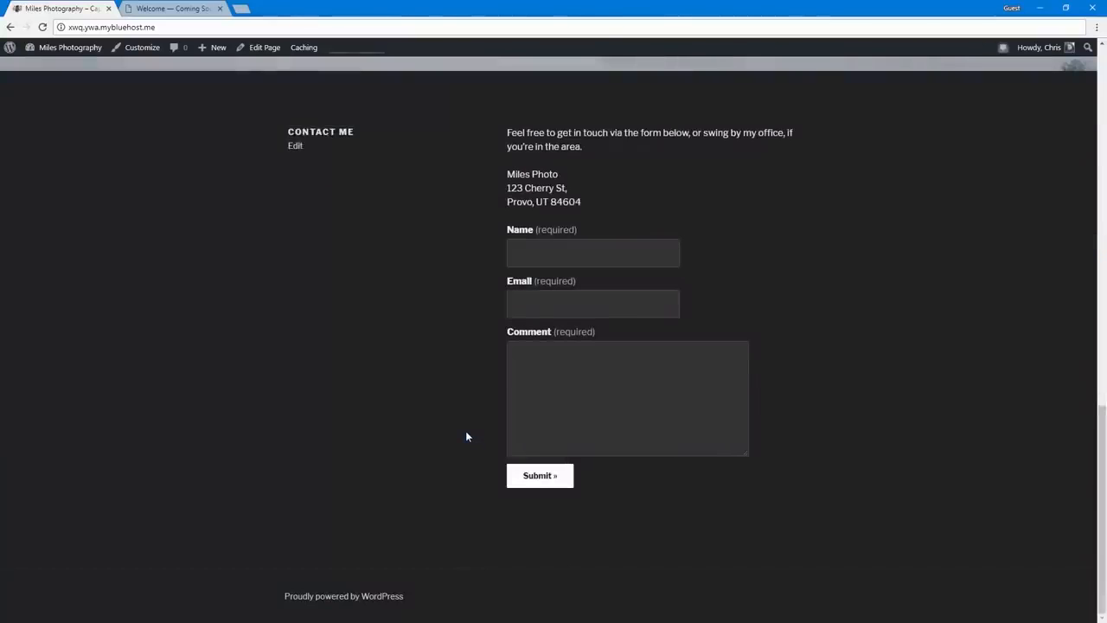
Customize the site's menus by creating a menu named Main Menu and assigning it to the Top Menu location.
click(127, 54)
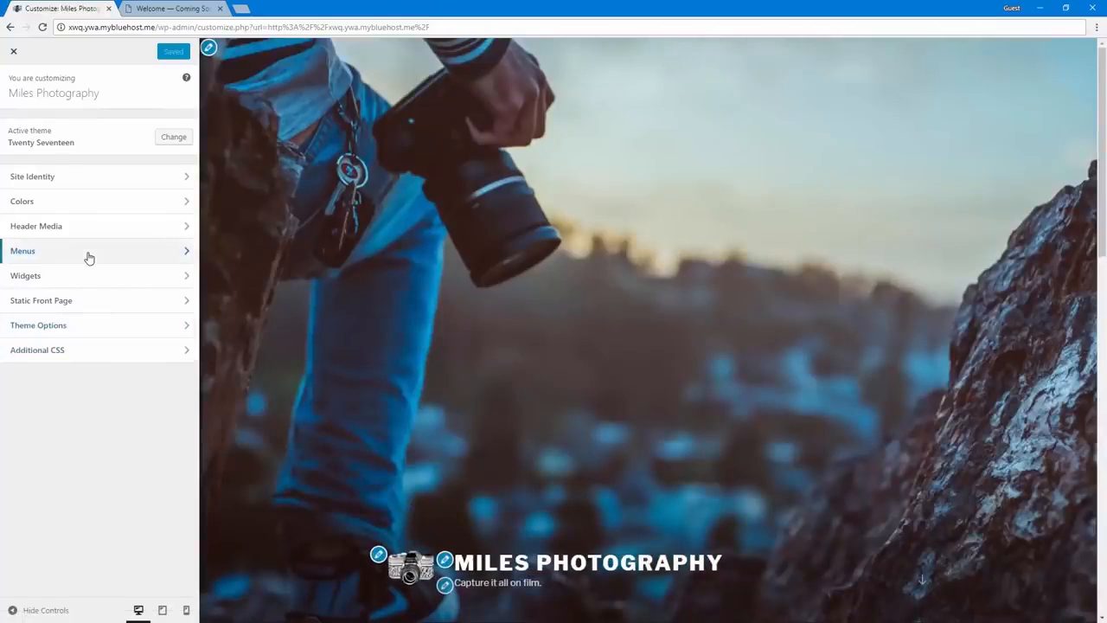
click(88, 256)
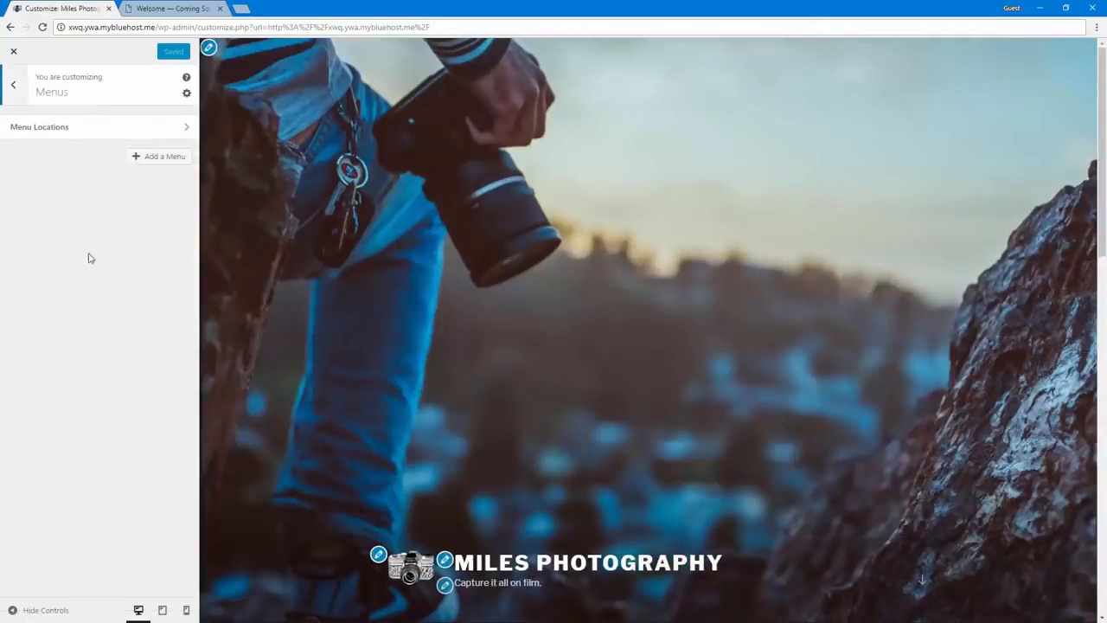
click(138, 156)
scroll(307, 484, down, 5)
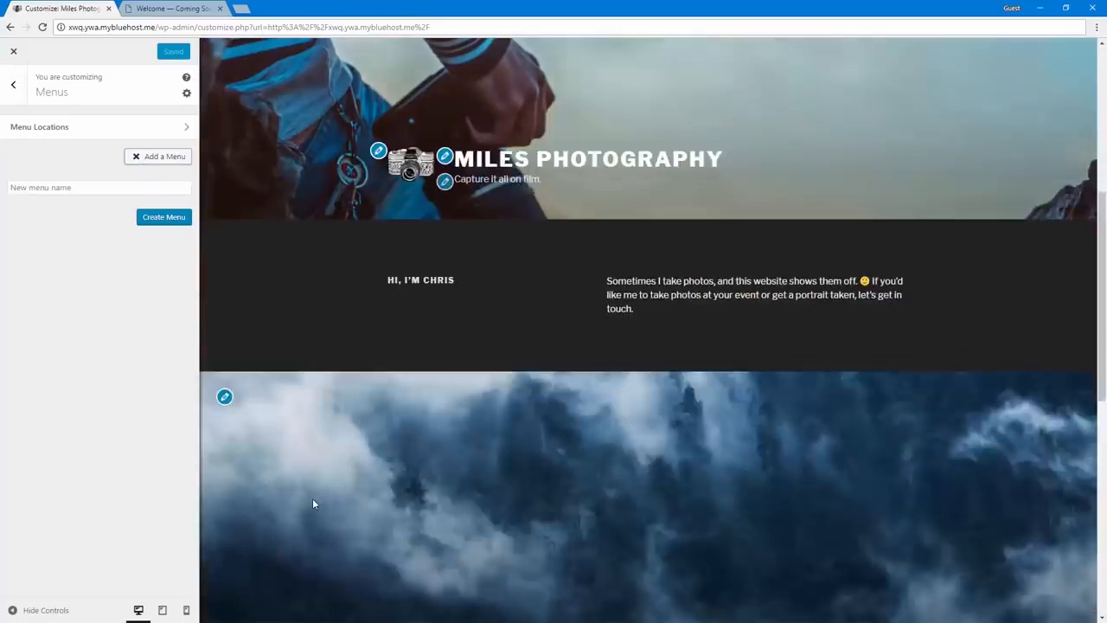
scroll(312, 499, up, 2)
click(72, 189)
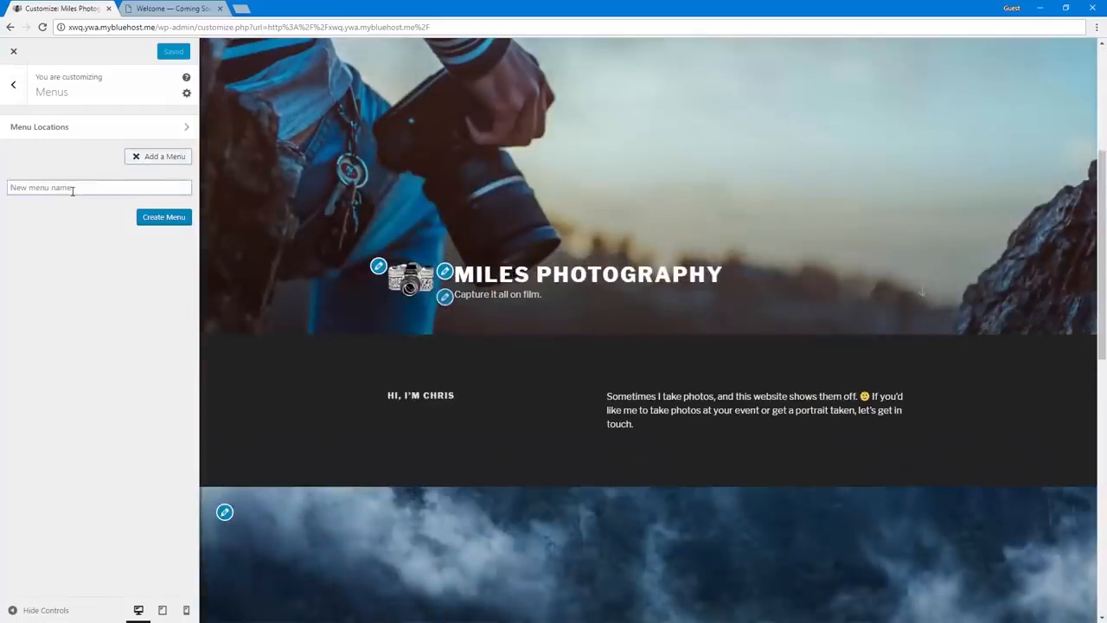
text(Main Menu)
click(154, 217)
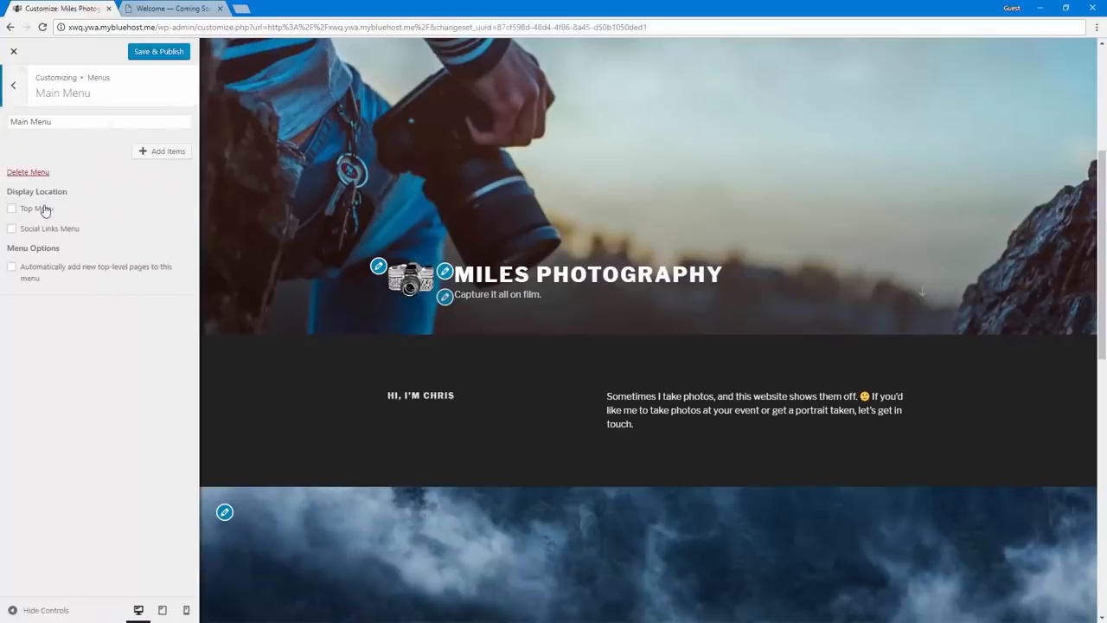
click(45, 210)
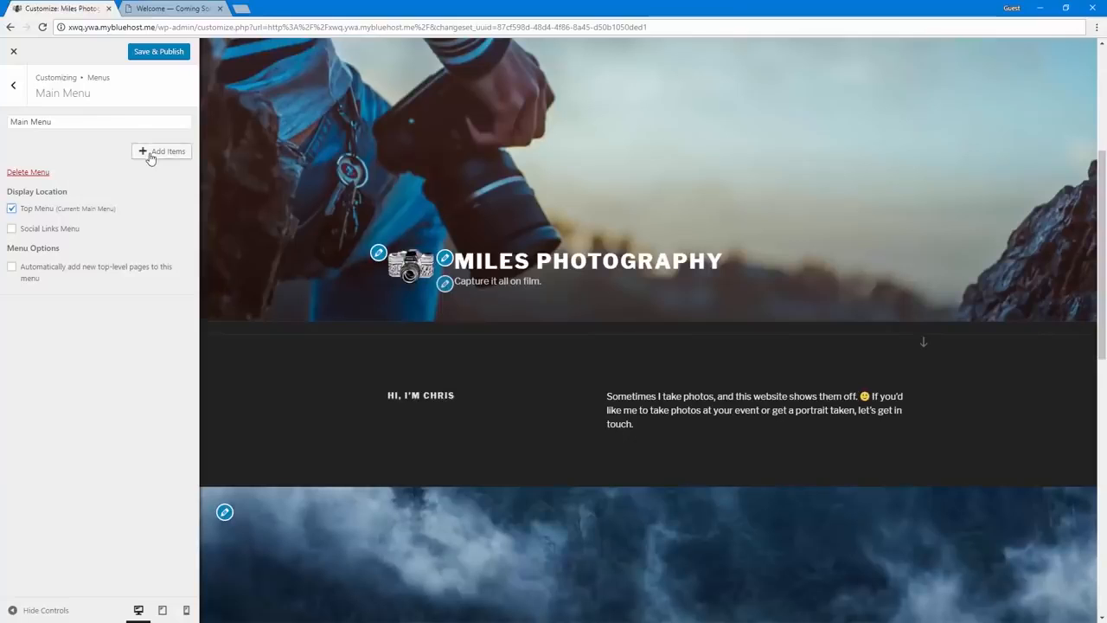
Add the Home link and the Blog page to Main Menu, and save and publish the changes.
click(152, 154)
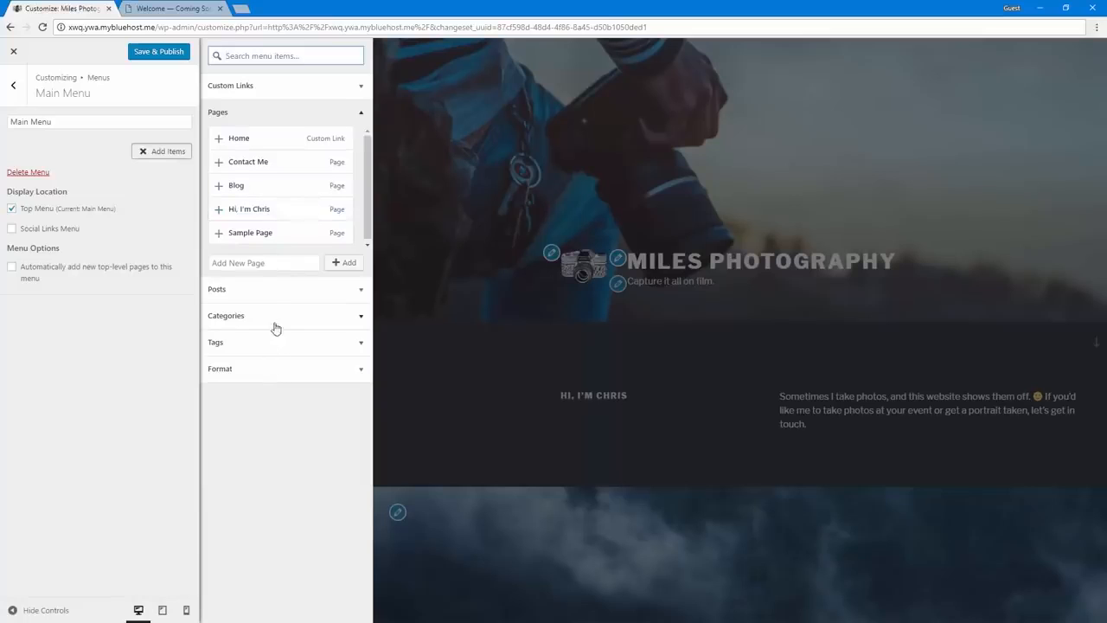
click(279, 289)
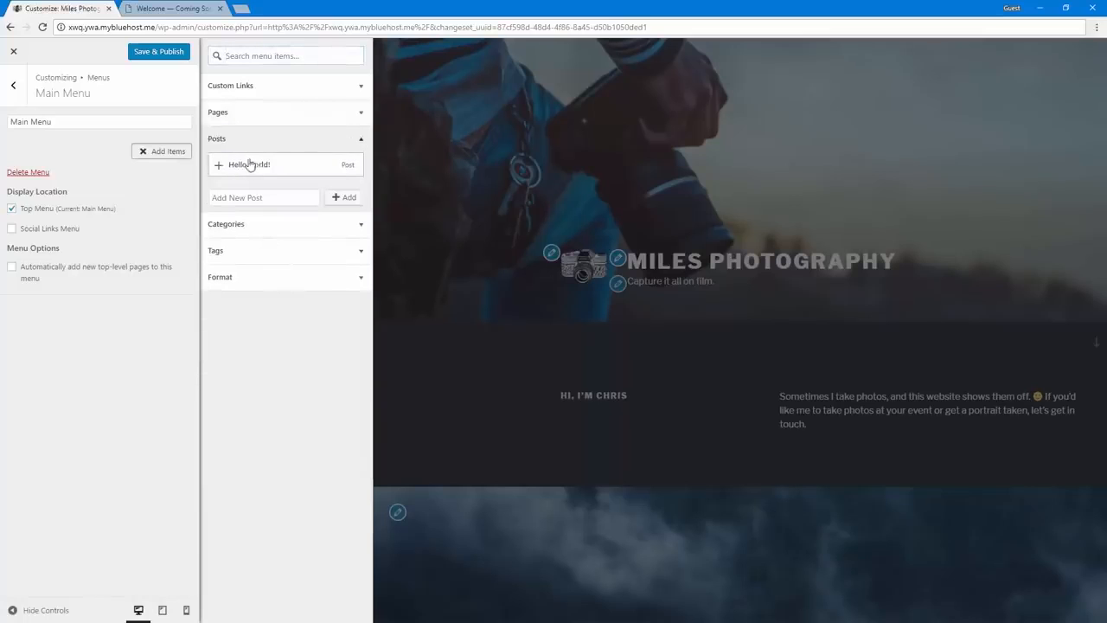
click(256, 113)
click(267, 88)
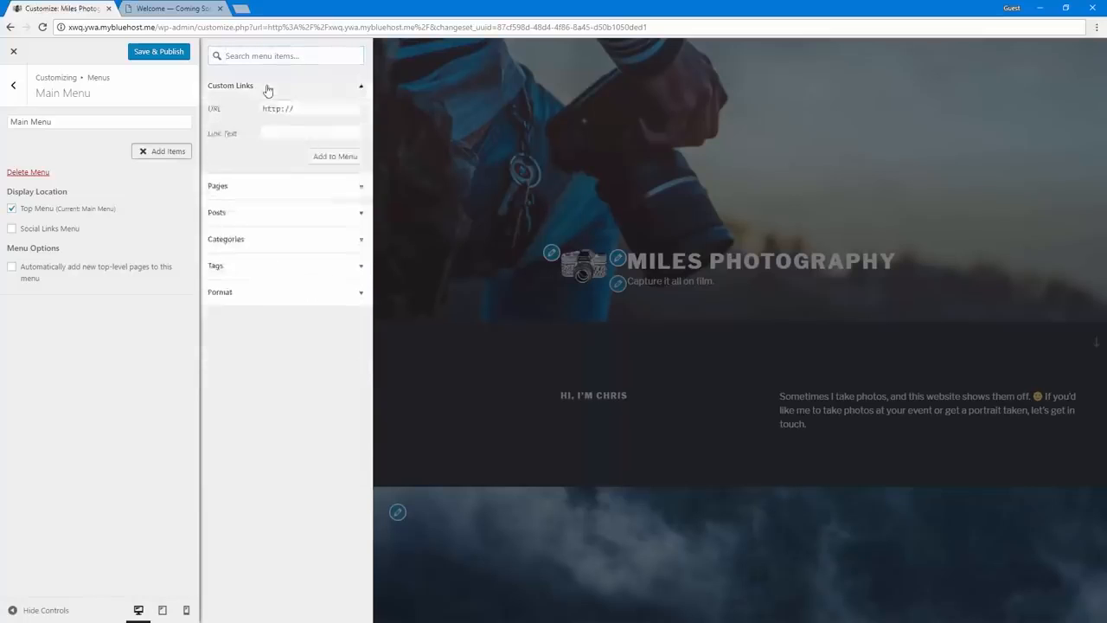
click(245, 187)
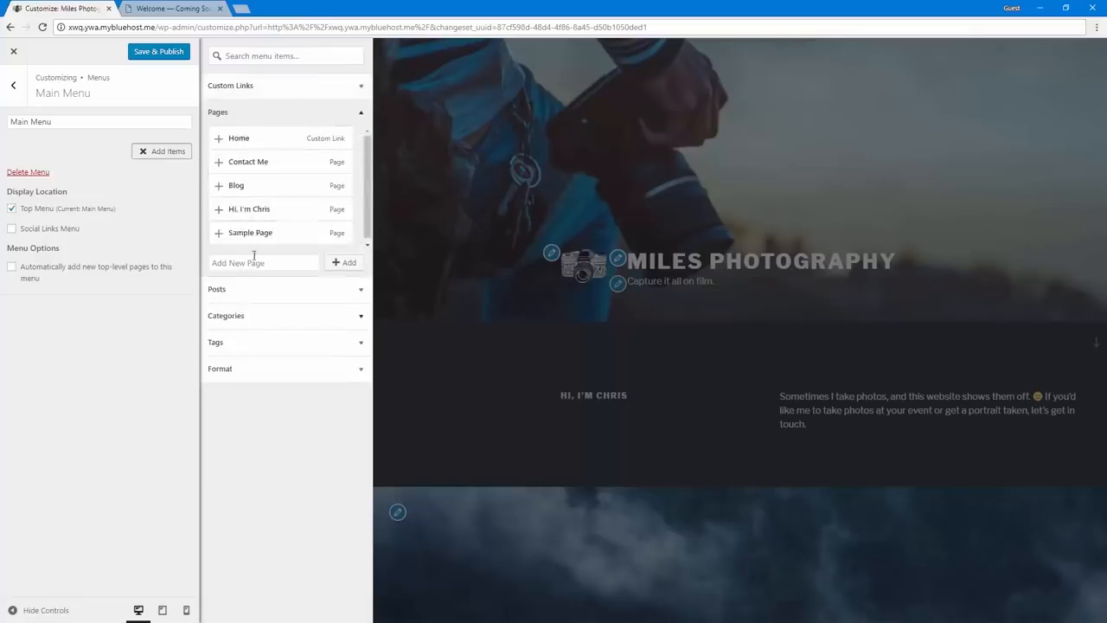
click(219, 141)
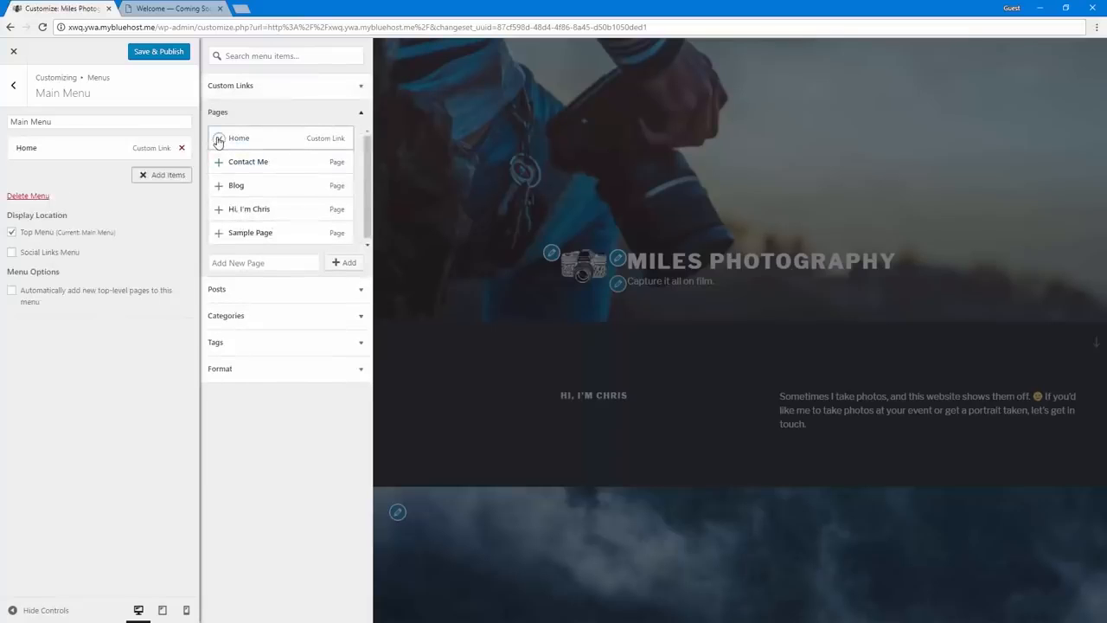
click(218, 185)
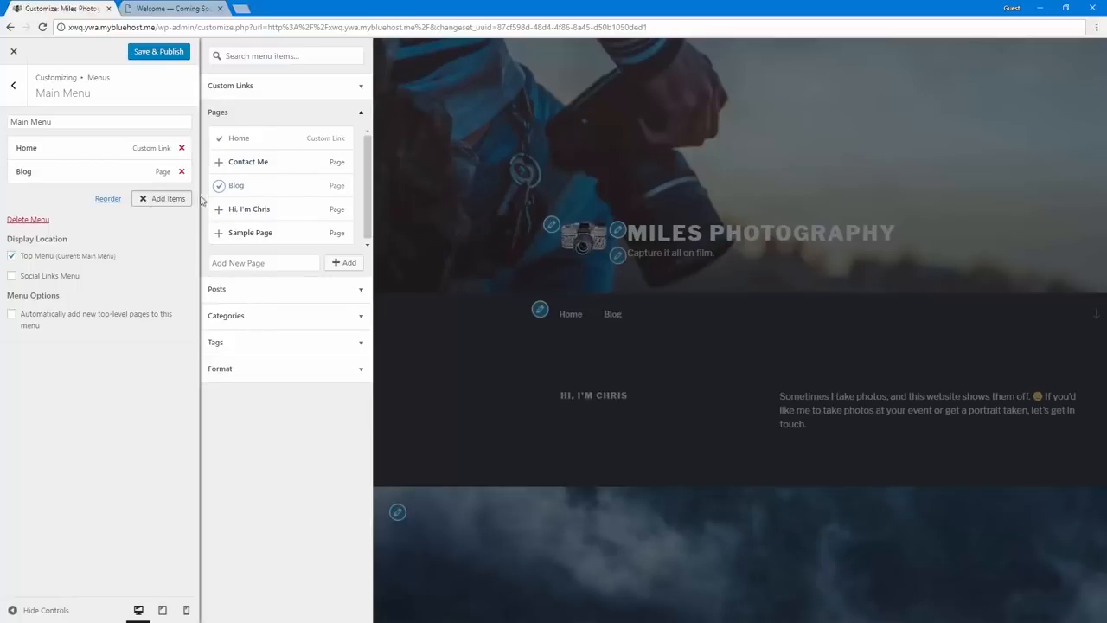
click(164, 54)
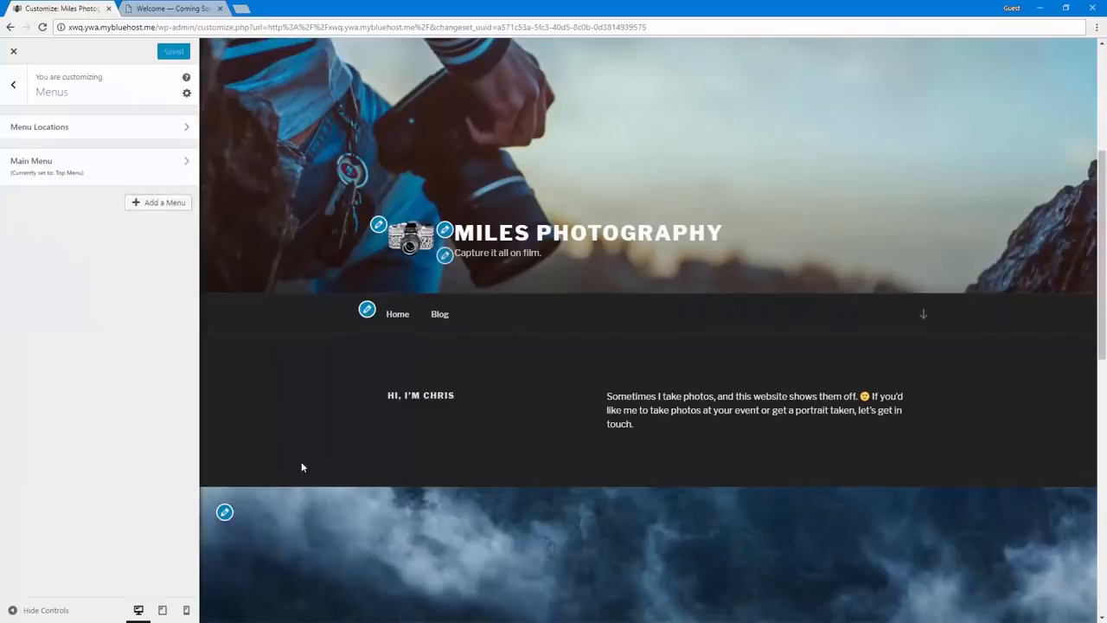
Create a second menu named Social Media and assign it to the Social Links Menu location.
click(160, 208)
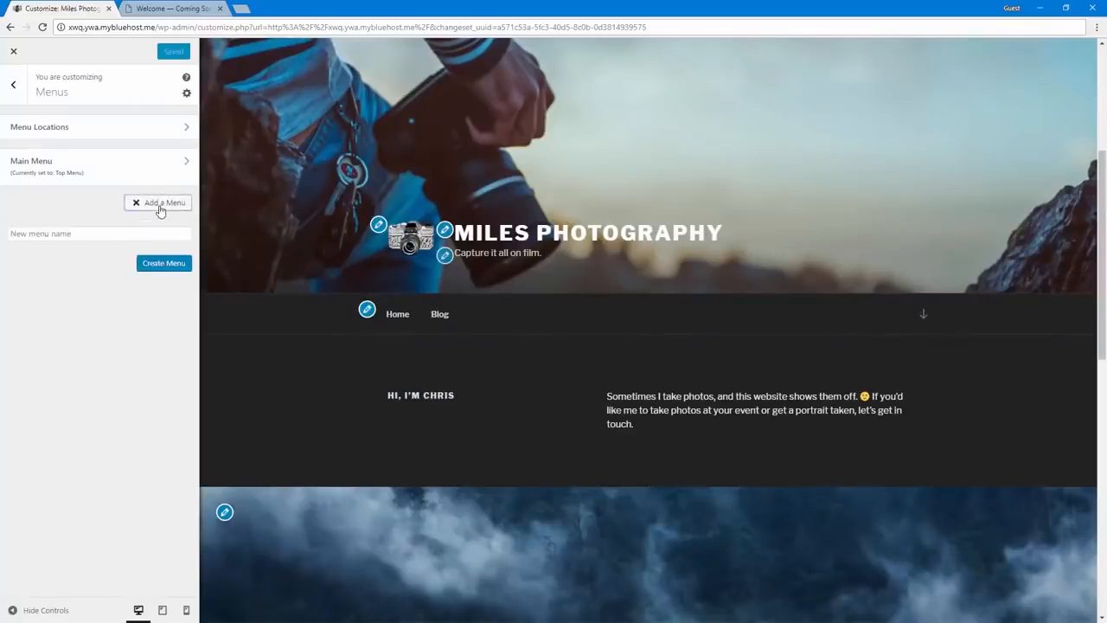
click(95, 230)
text(Social Media)
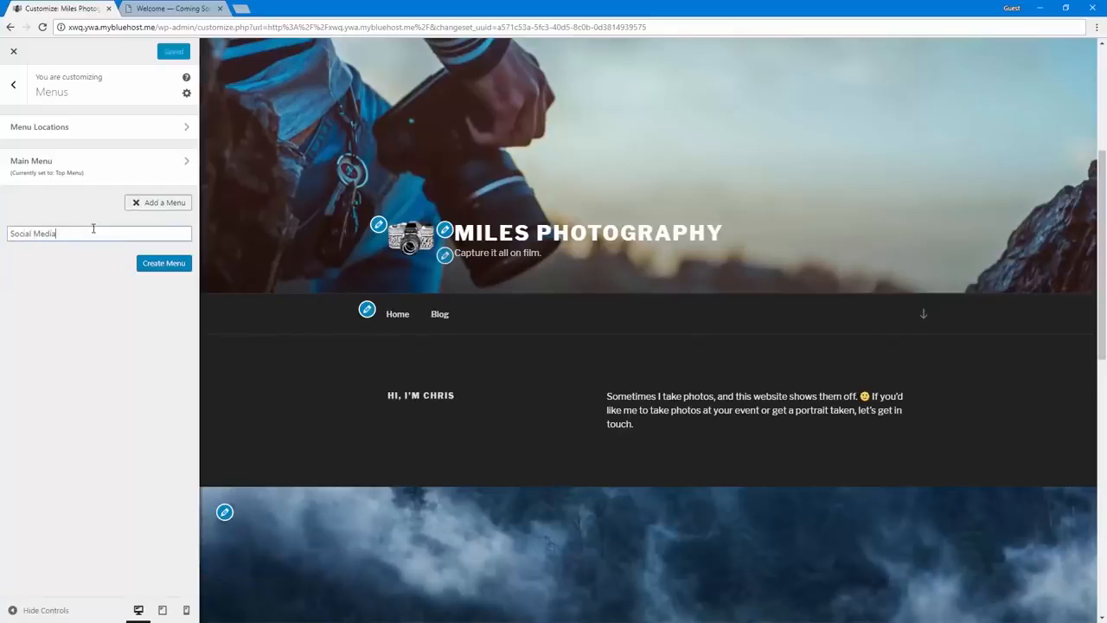
click(145, 262)
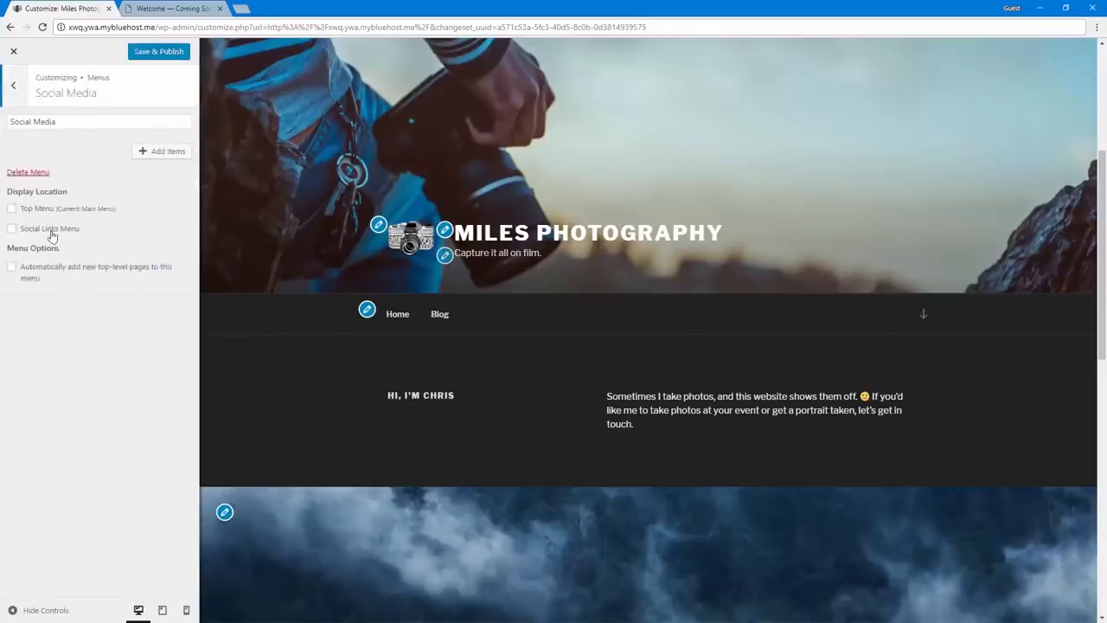
click(47, 229)
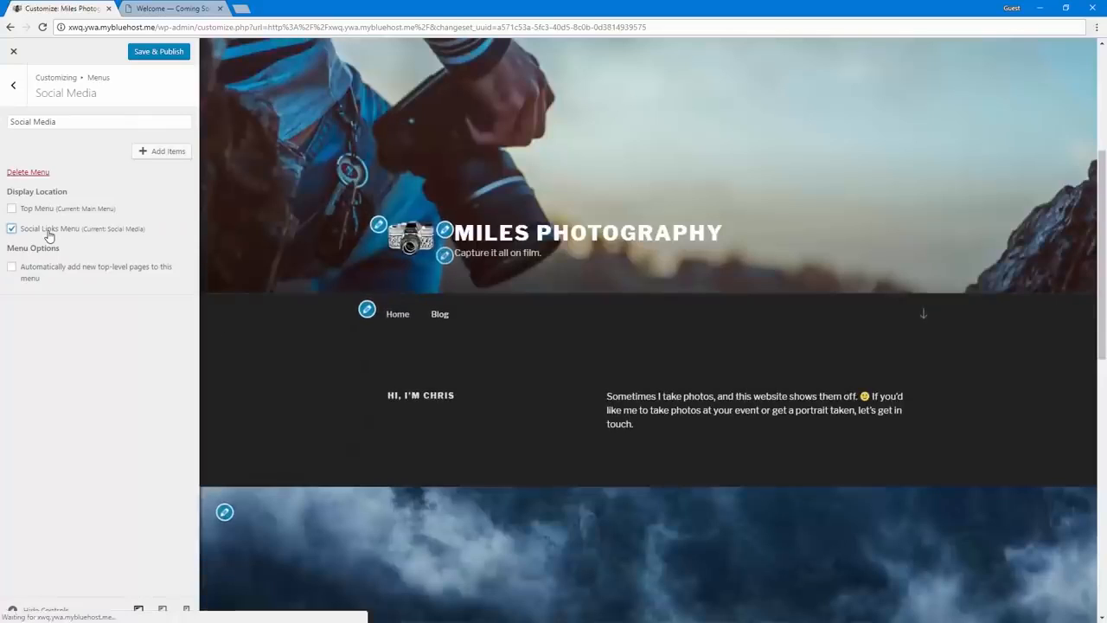
Add a custom link to the Social Media menu with the Twitter profile URL and the link text Twitter.
click(148, 152)
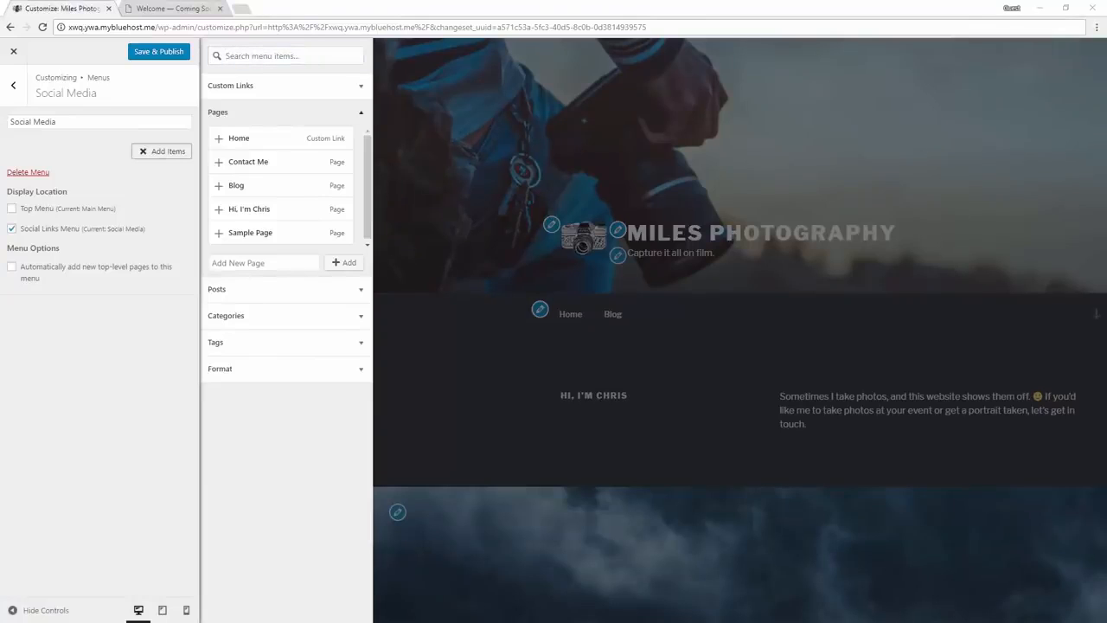
click(272, 89)
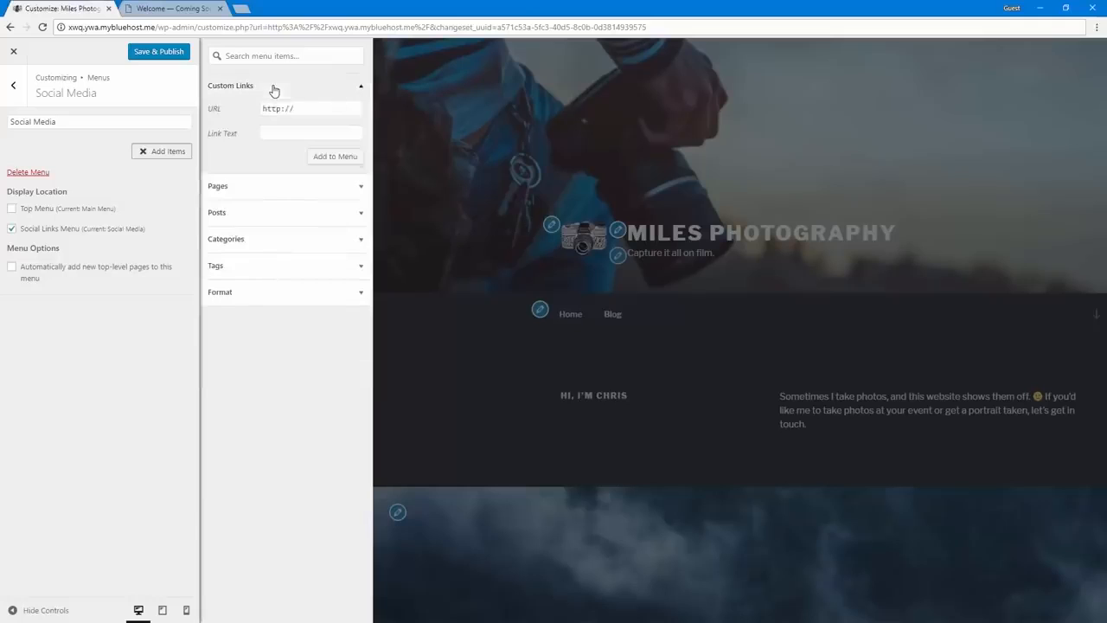
click(304, 108)
key(ctrl+v)
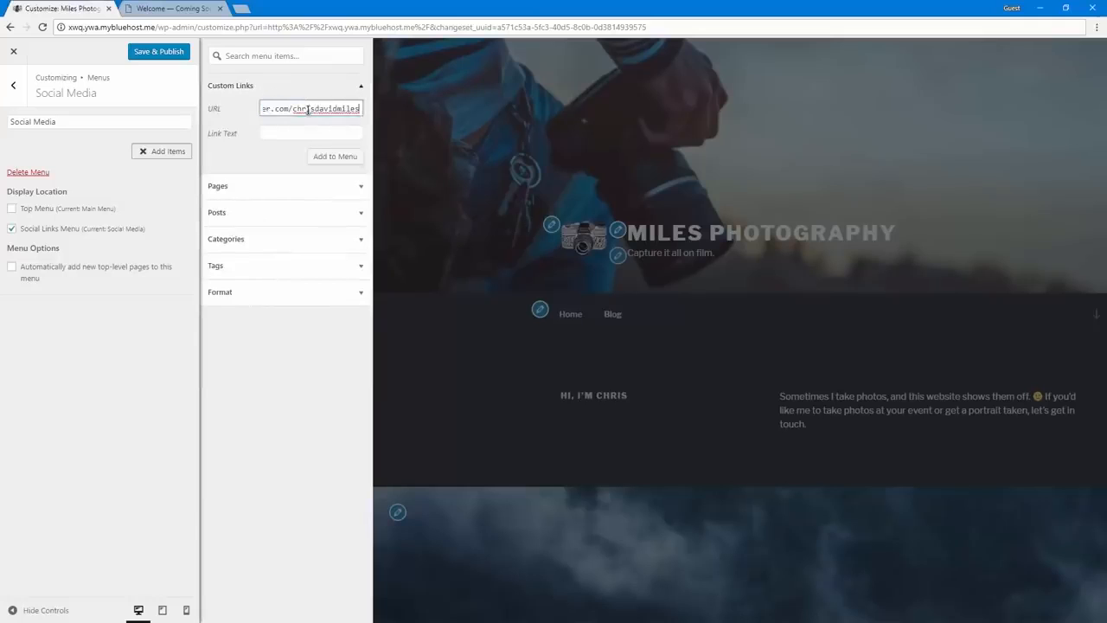
key(Tab)
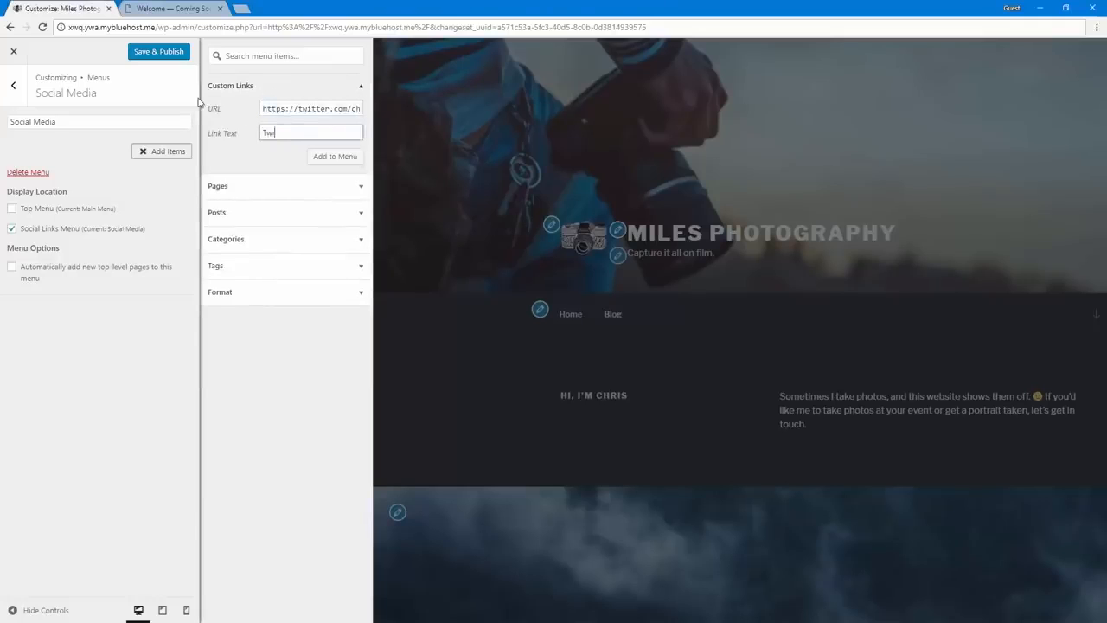
click(341, 154)
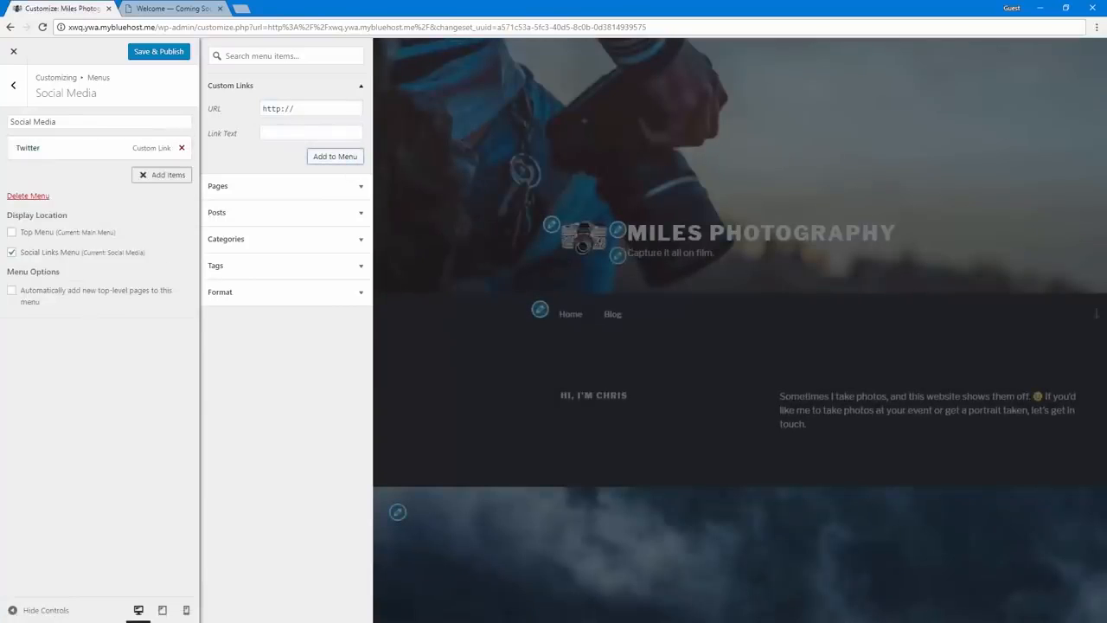
Add a custom link with the LinkedIn profile URL and the text LinkedIn to the Social Media menu, and save and publish.
triple_click(304, 109)
key(ctrl+v)
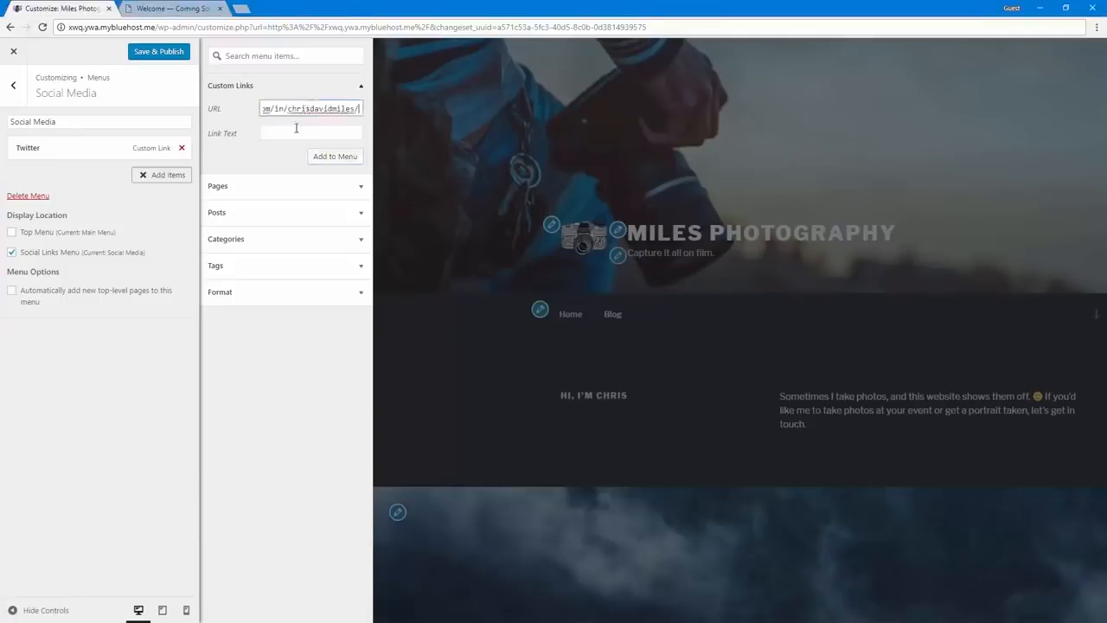
click(295, 132)
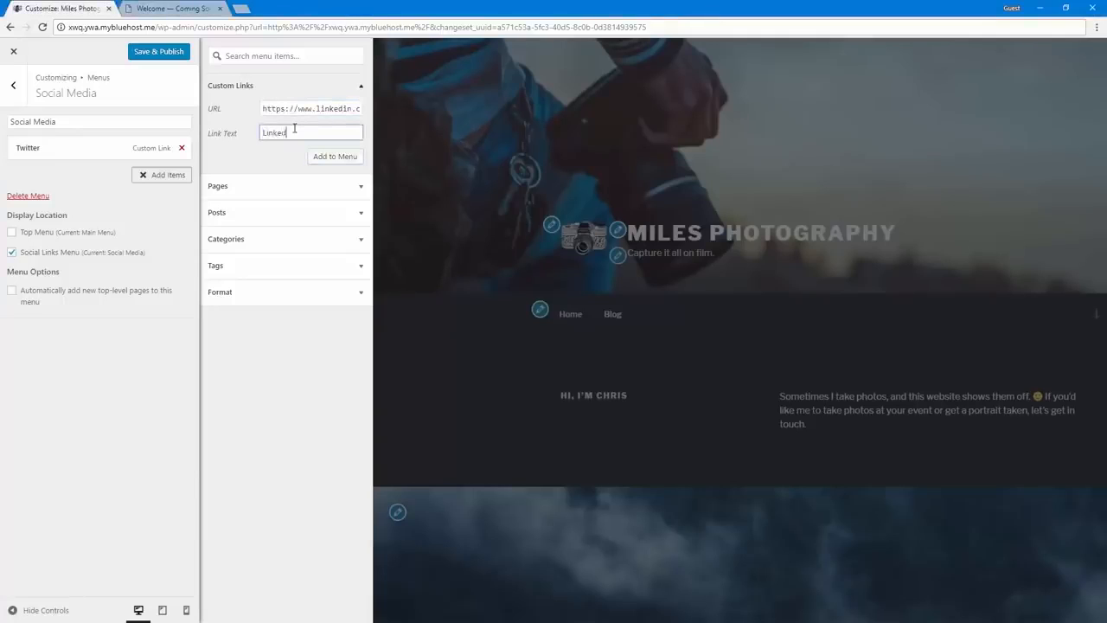
text(LinkedIN)
key(BackSpace)
text(n)
click(329, 156)
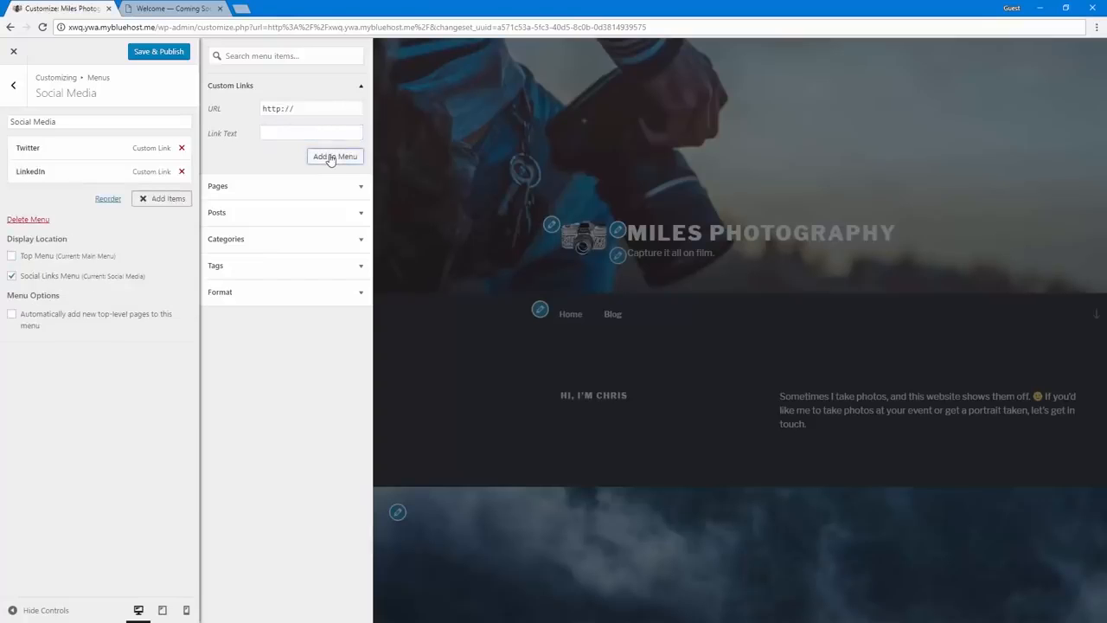
drag(308, 110, 239, 114)
click(166, 57)
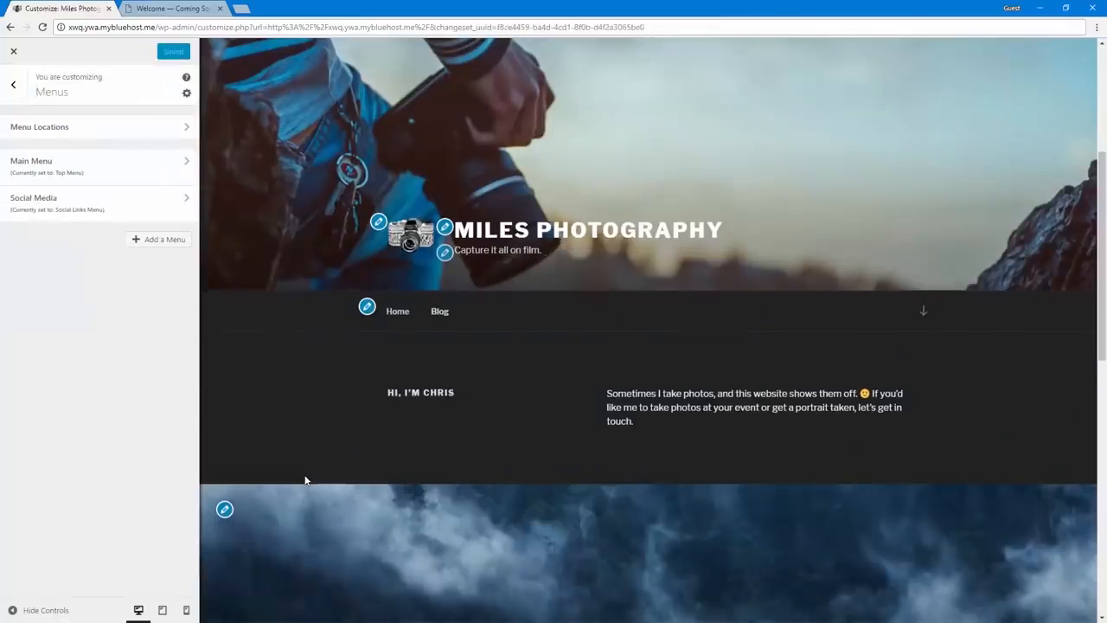
Edit the footer's social menu to add a custom link with the Facebook URL and the text Facebook, and save and publish.
scroll(305, 480, down, 15)
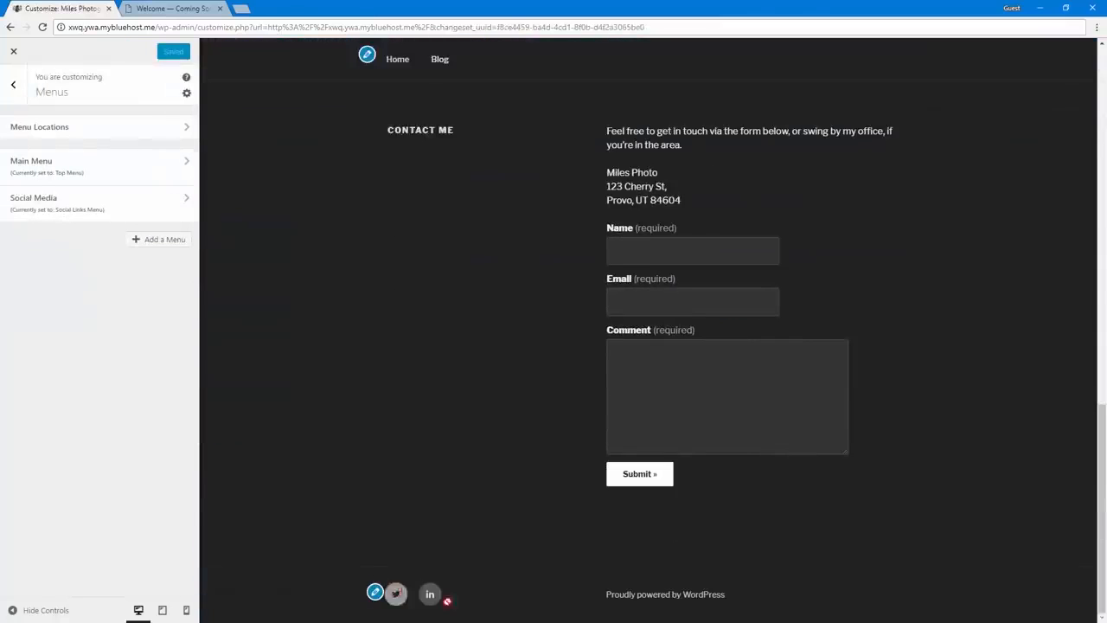
click(375, 595)
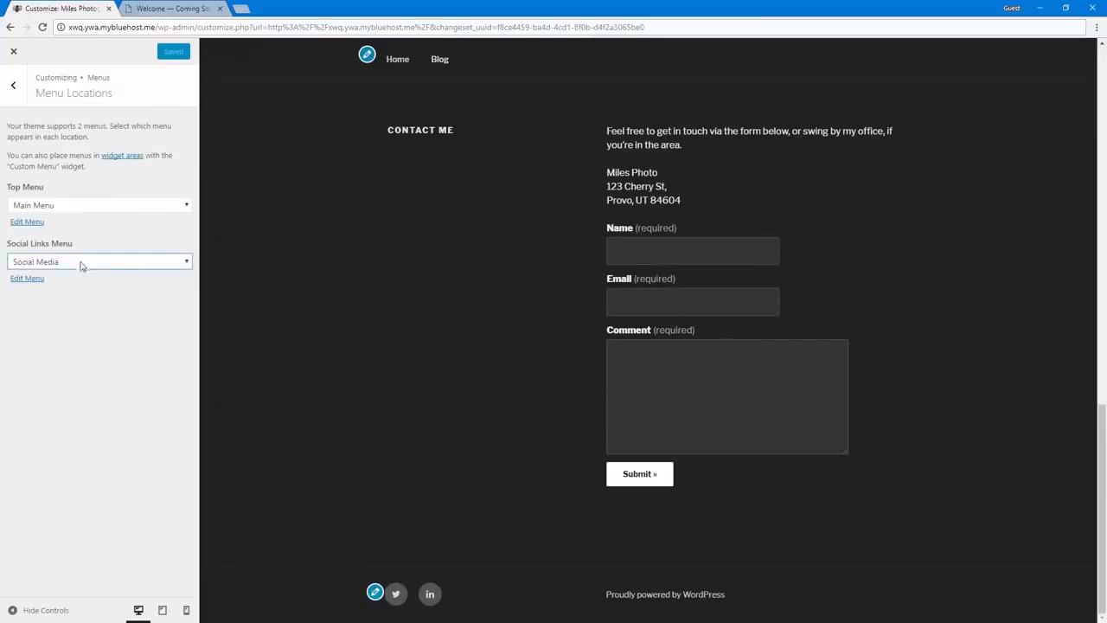
click(27, 279)
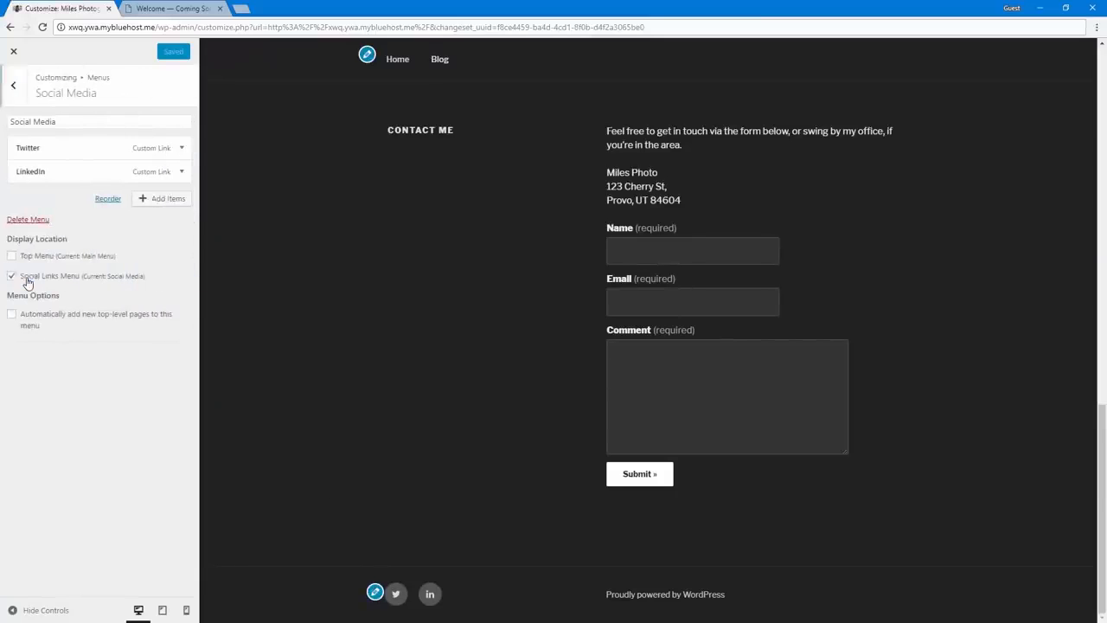
click(148, 198)
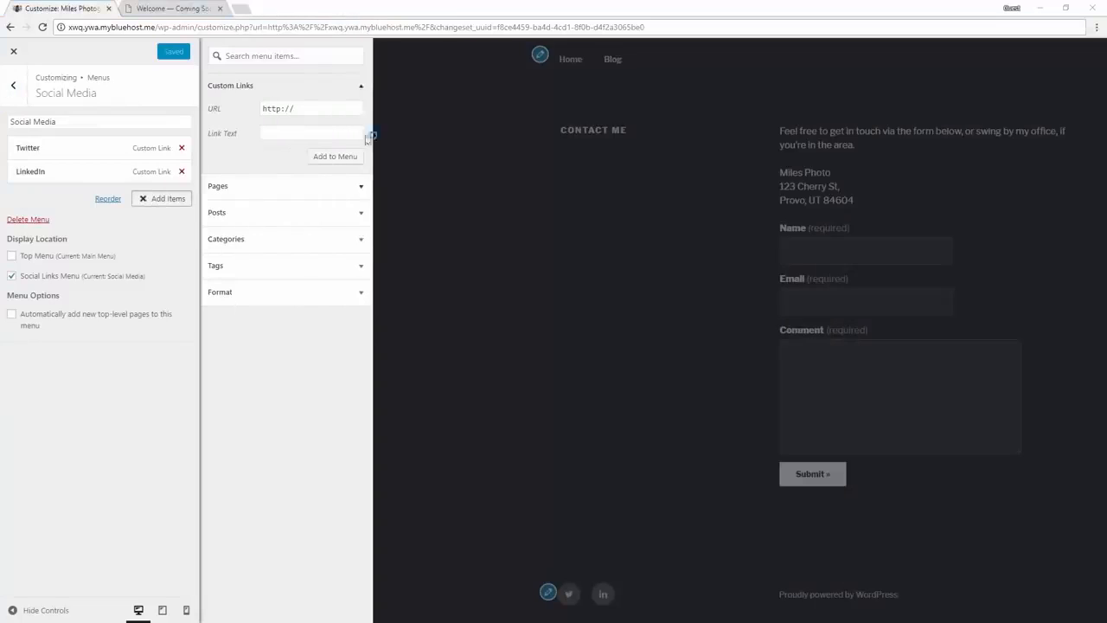
triple_click(296, 108)
key(ctrl+v)
click(293, 132)
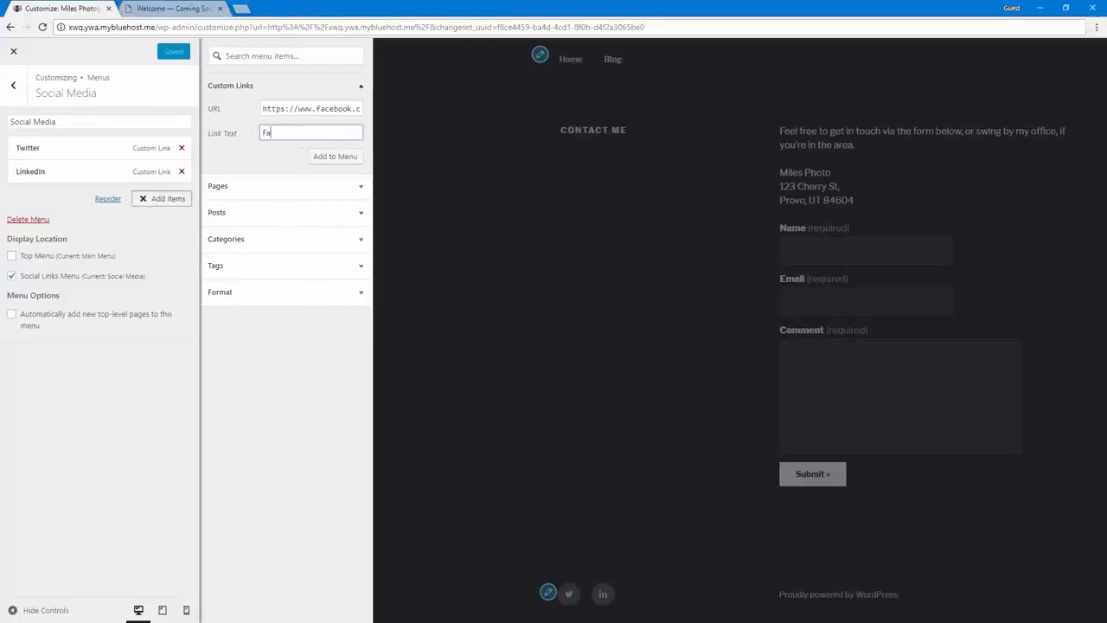
click(321, 159)
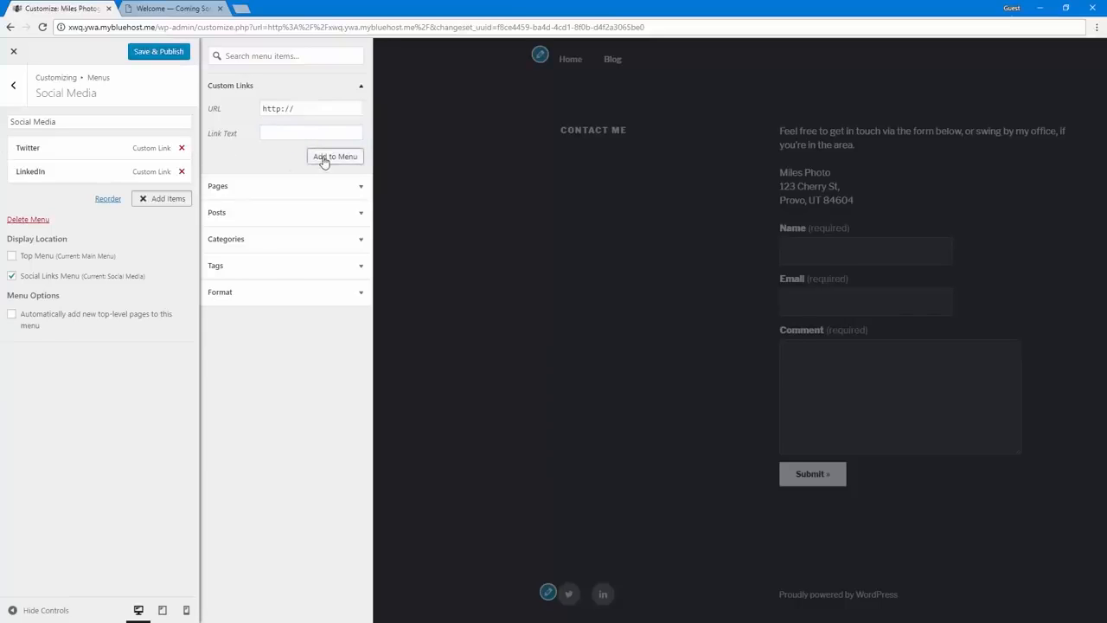
click(166, 53)
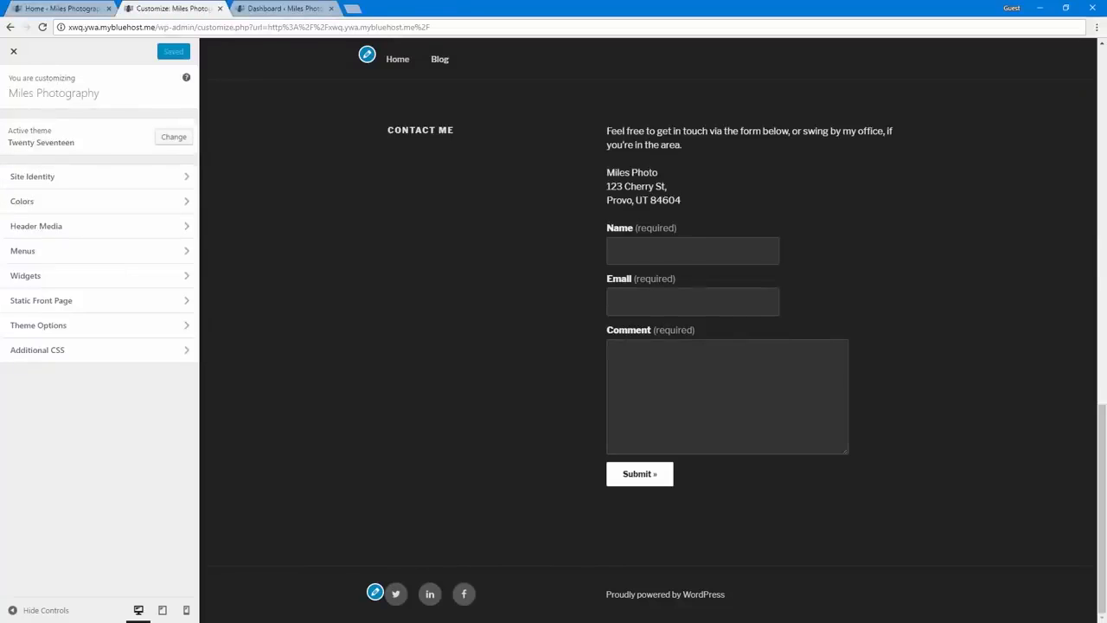
Preview the front page at tablet size and examine its layout from the header to the footer.
scroll(517, 515, up, 15)
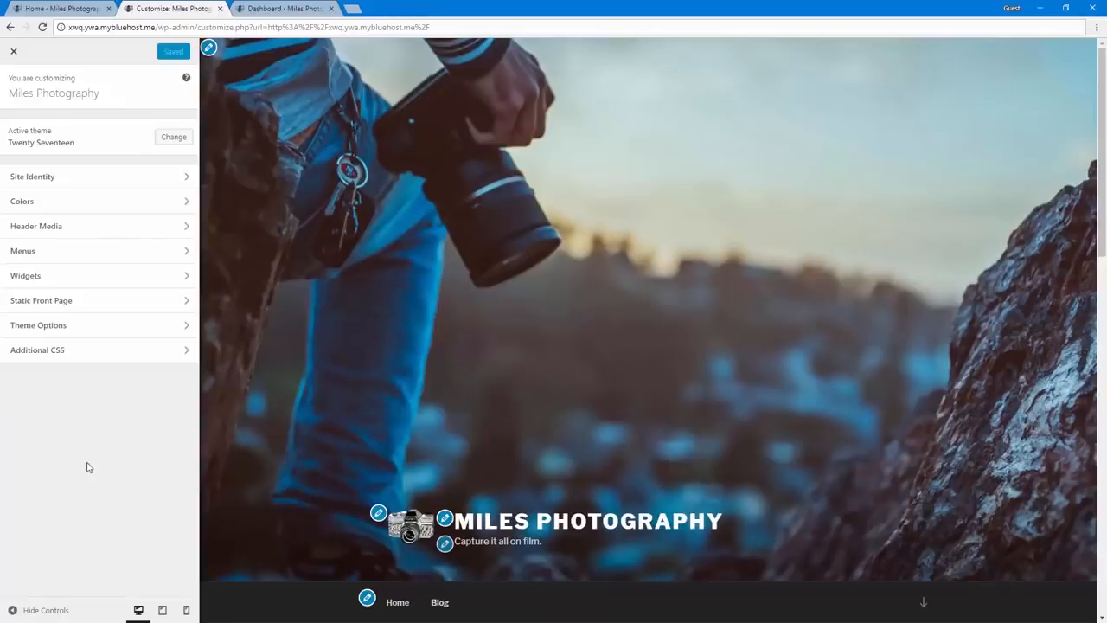
click(164, 613)
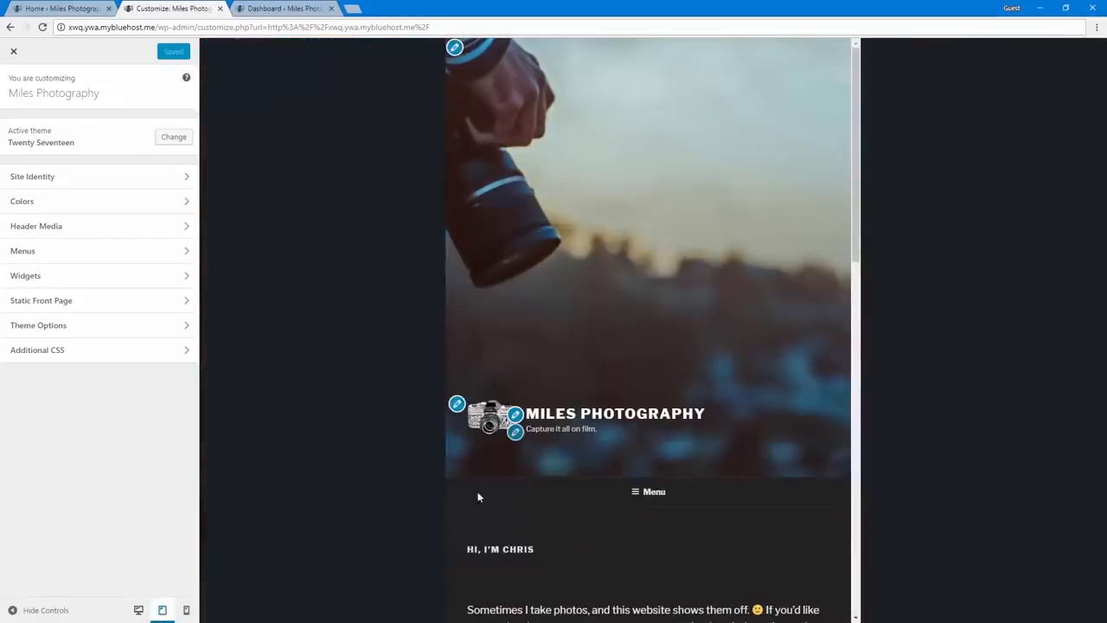
scroll(478, 497, down, 3)
scroll(483, 505, down, 8)
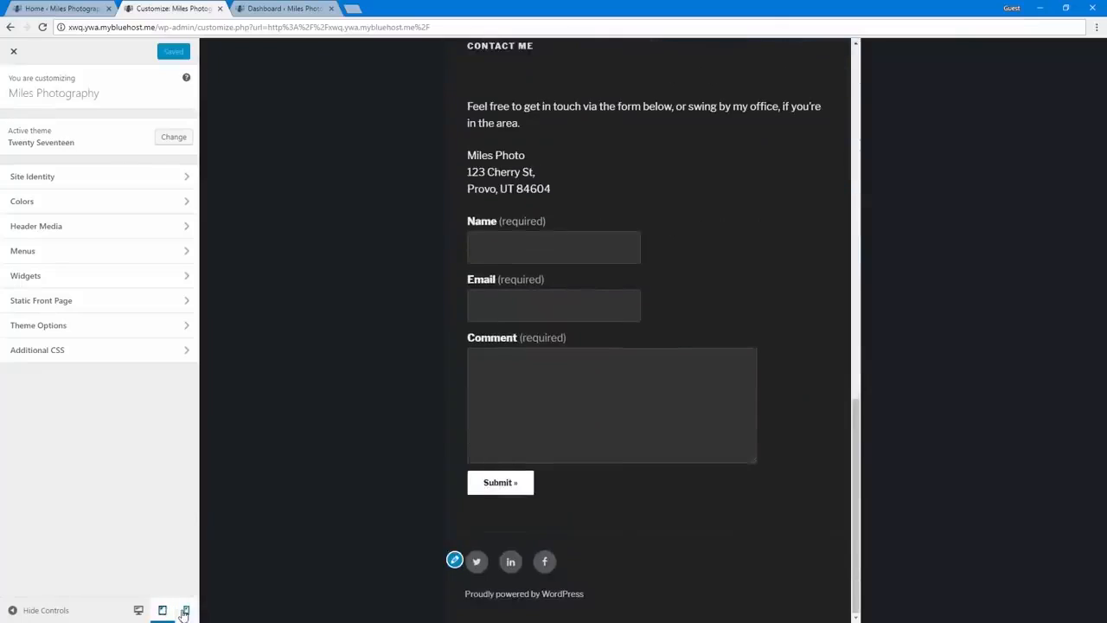
Preview the front page at mobile size, examining its collapsible navigation menu and the sections below the header.
click(186, 610)
scroll(709, 367, up, 10)
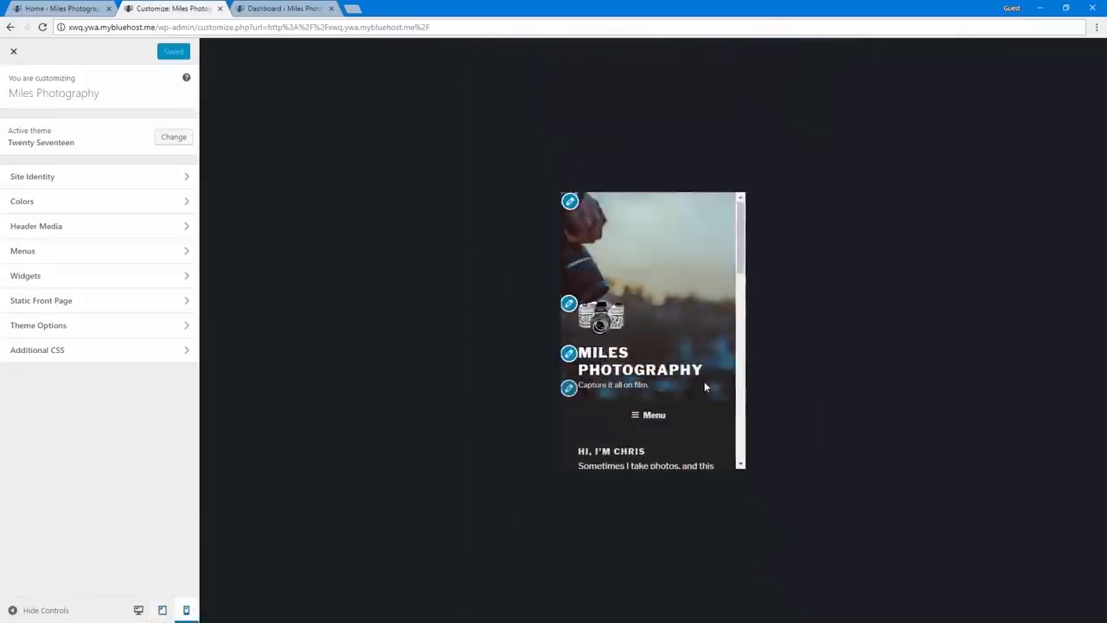
click(650, 415)
scroll(650, 420, down, 2)
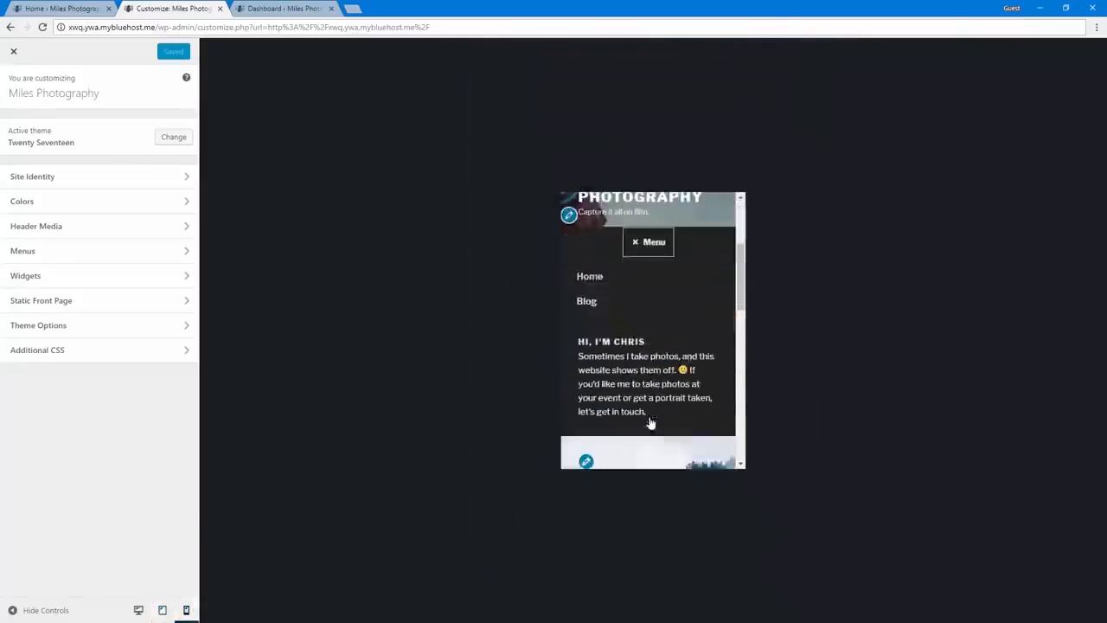
scroll(648, 329, up, 1)
click(648, 299)
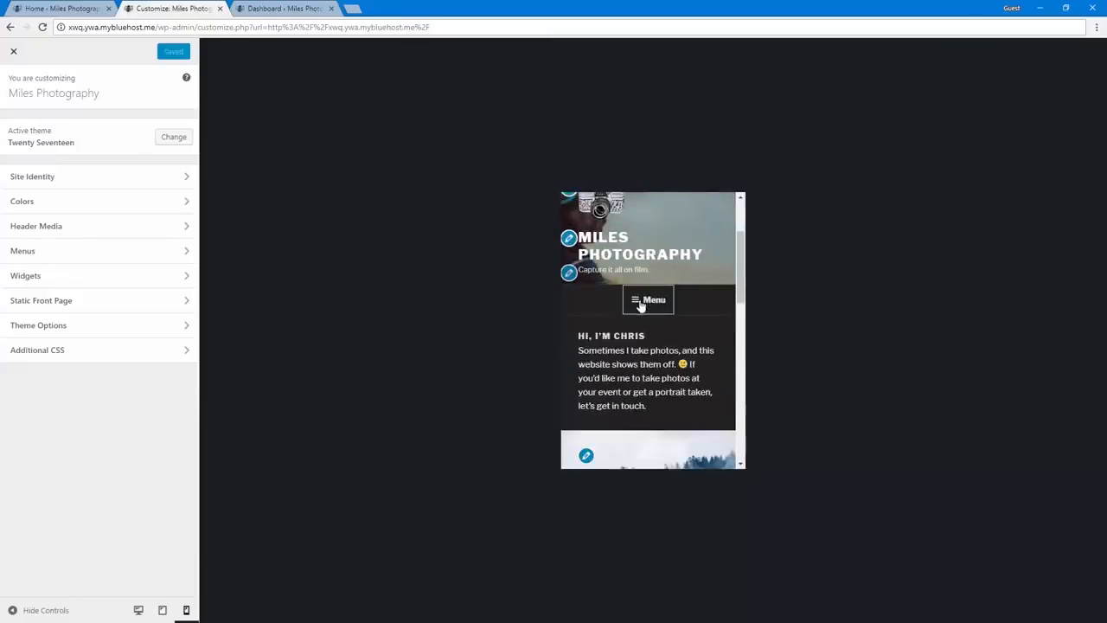
scroll(652, 406, down, 5)
scroll(653, 405, up, 2)
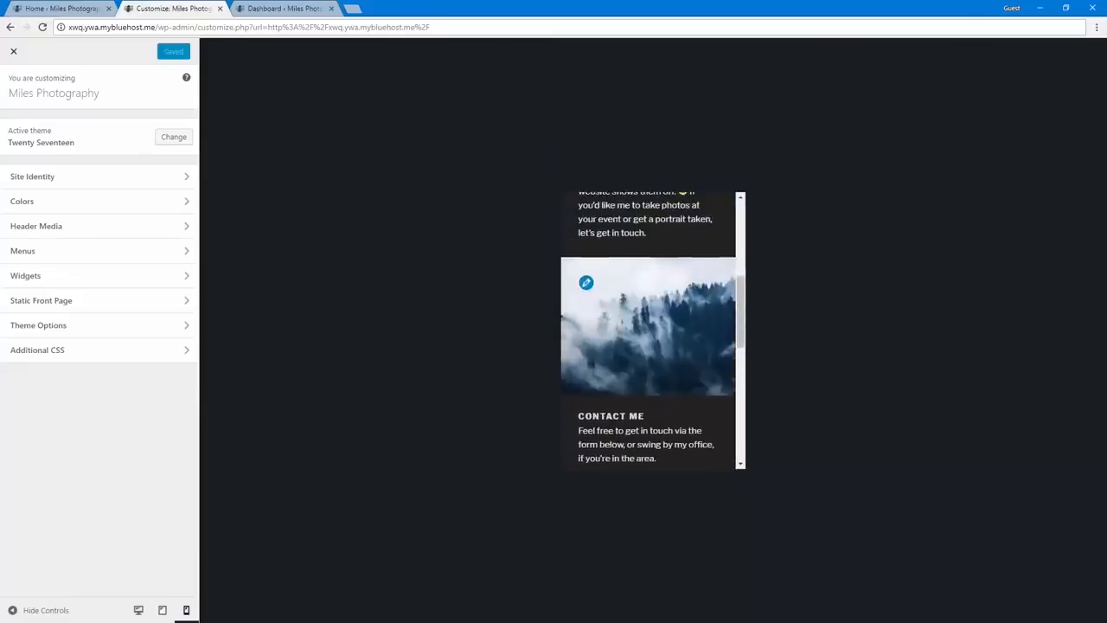
scroll(648, 415, down, 4)
scroll(647, 424, down, 3)
scroll(647, 425, up, 10)
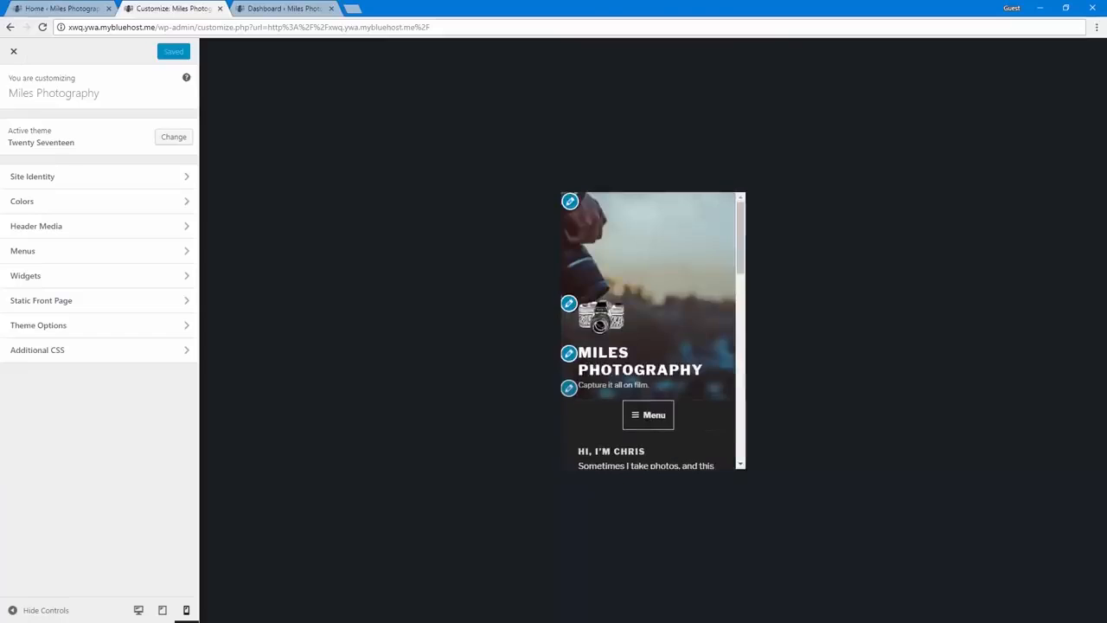
Close the customizer and examine the site management options on the Bluehost home page of the WordPress dashboard.
click(112, 509)
click(13, 52)
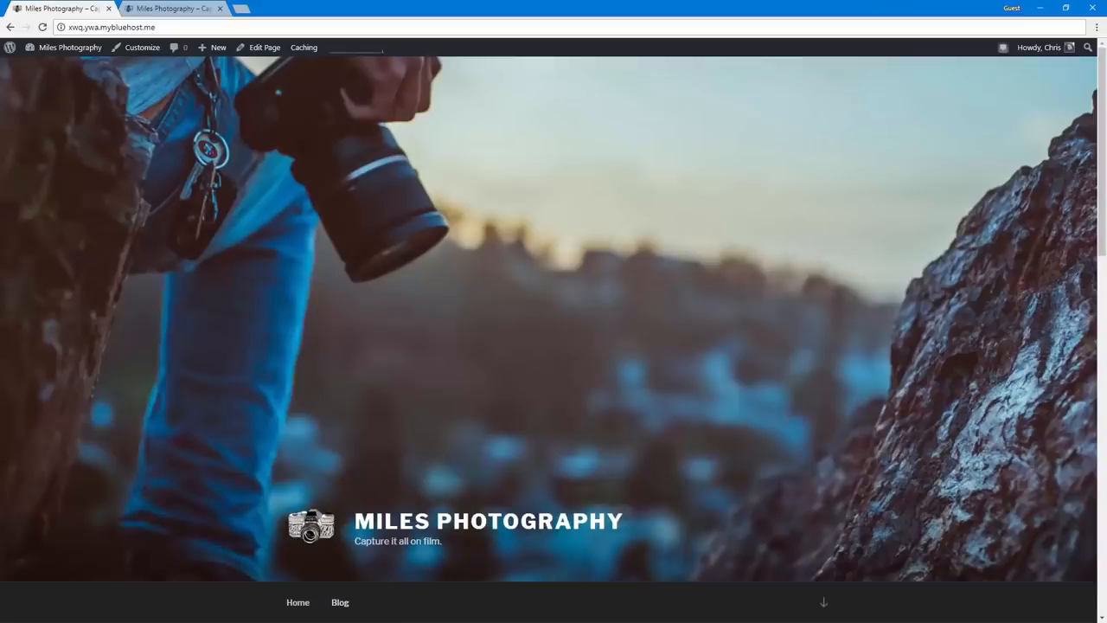
click(49, 49)
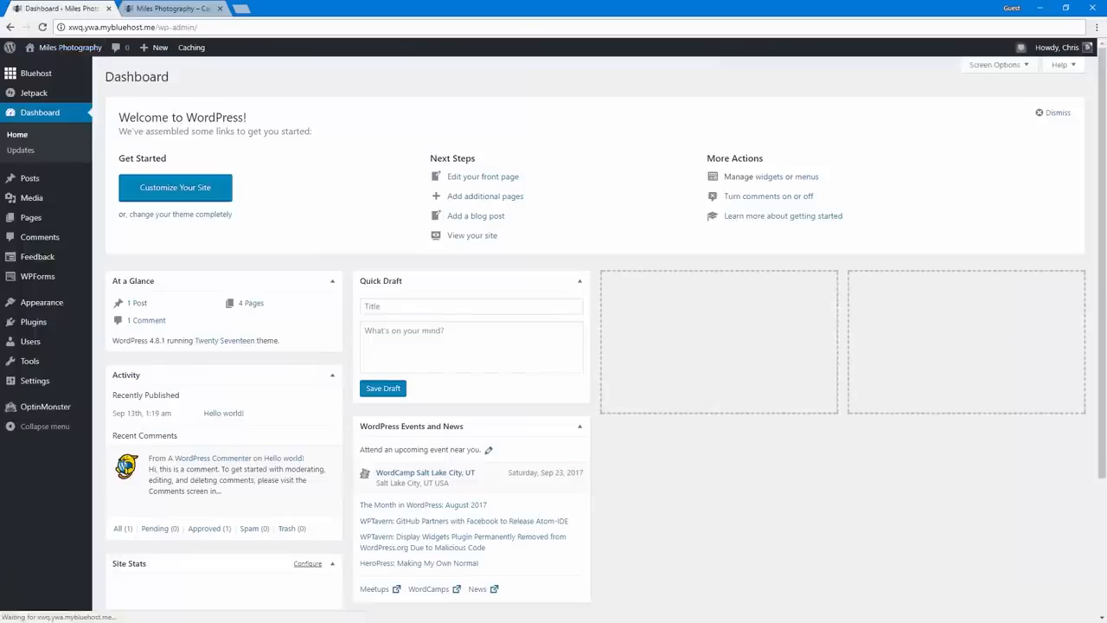
click(55, 79)
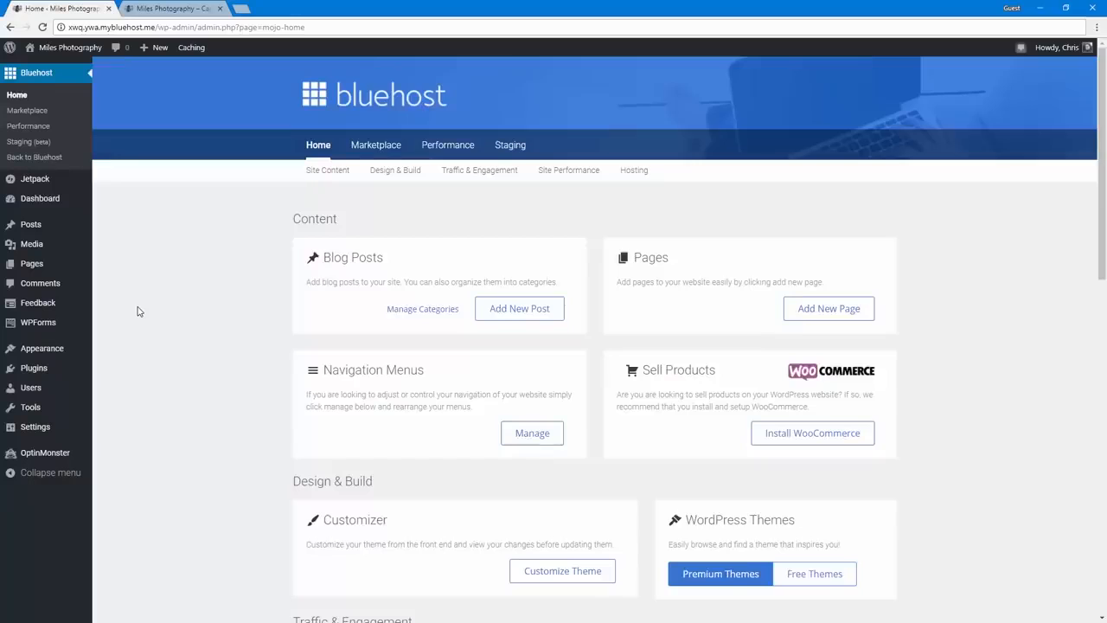
scroll(364, 275, down, 2)
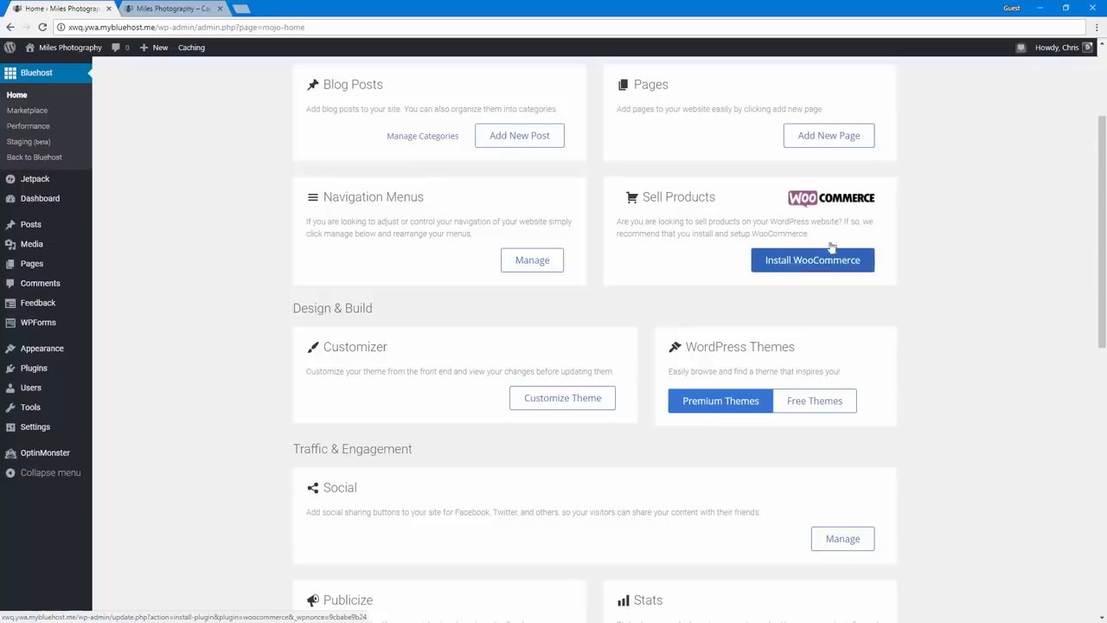
scroll(613, 326, up, 2)
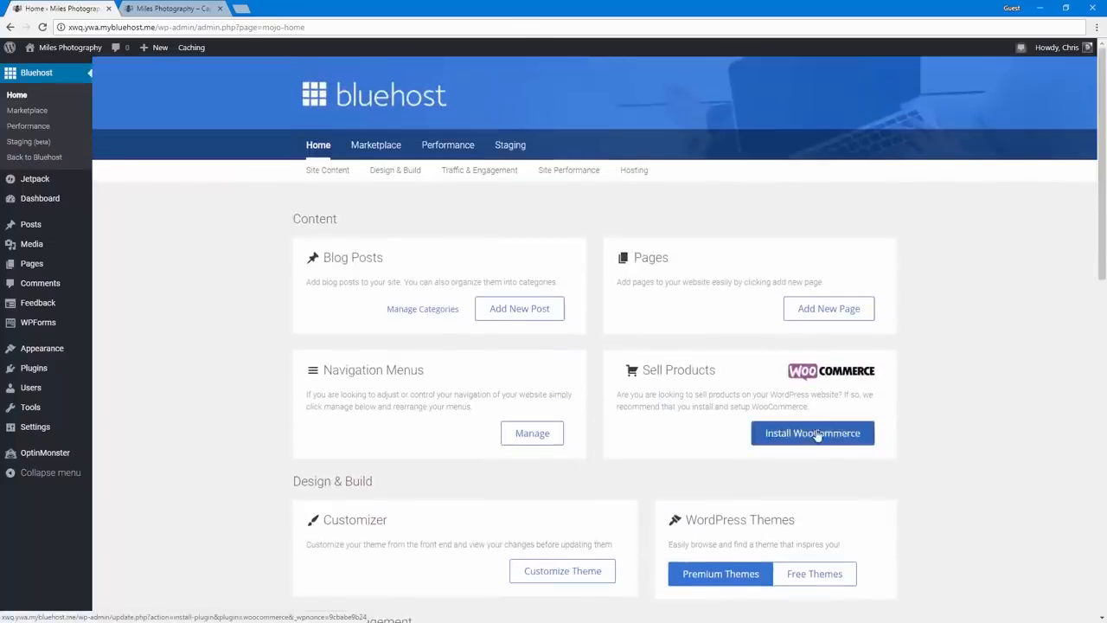
scroll(854, 433, down, 10)
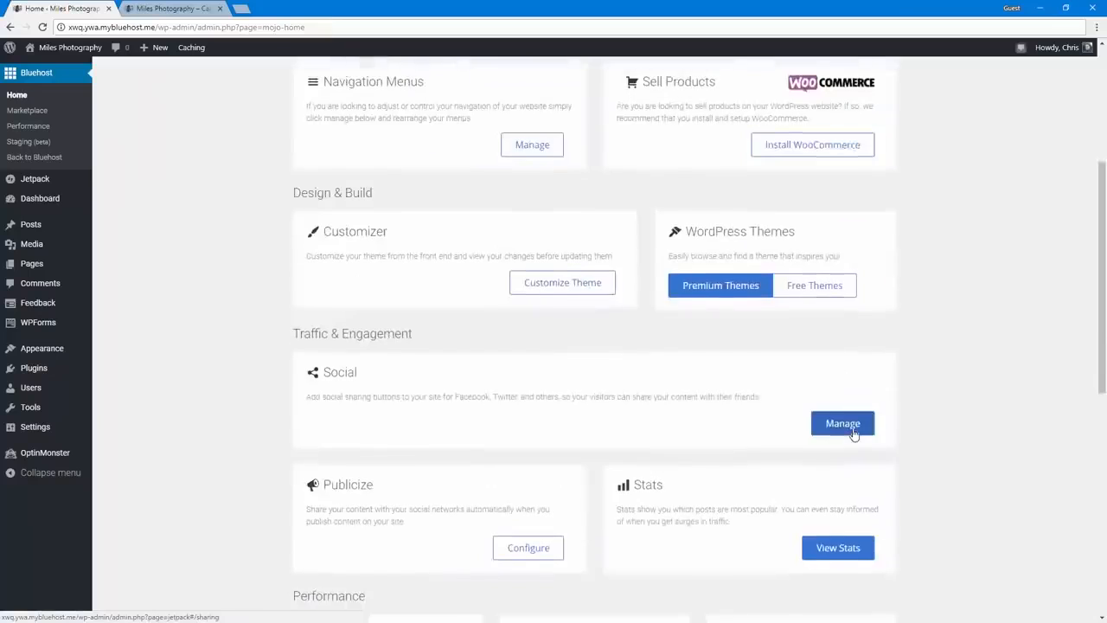
scroll(850, 492, up, 10)
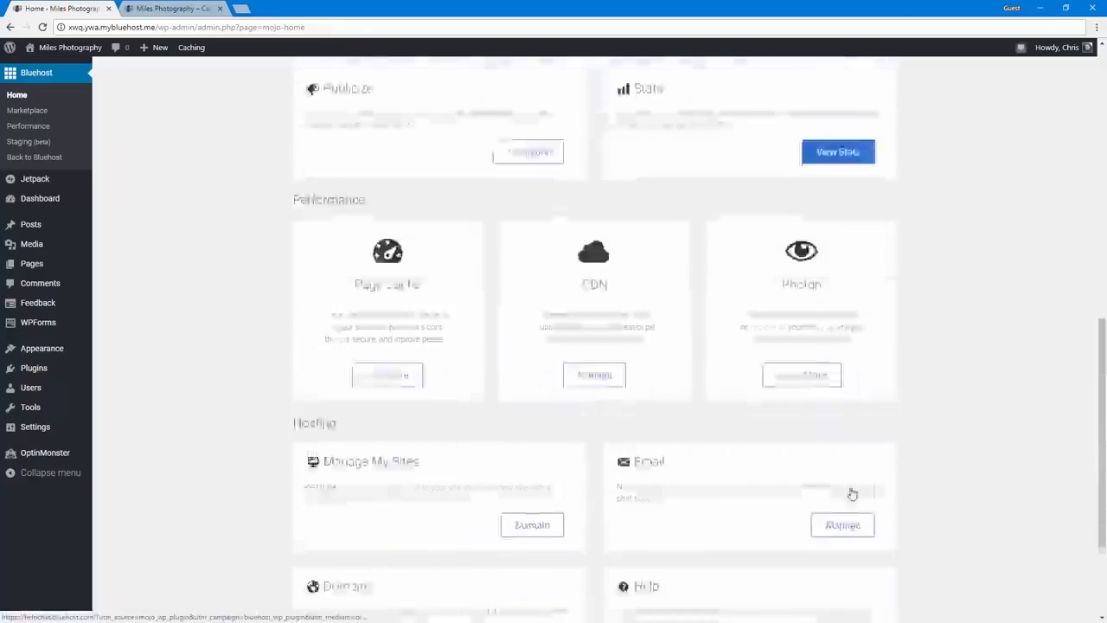